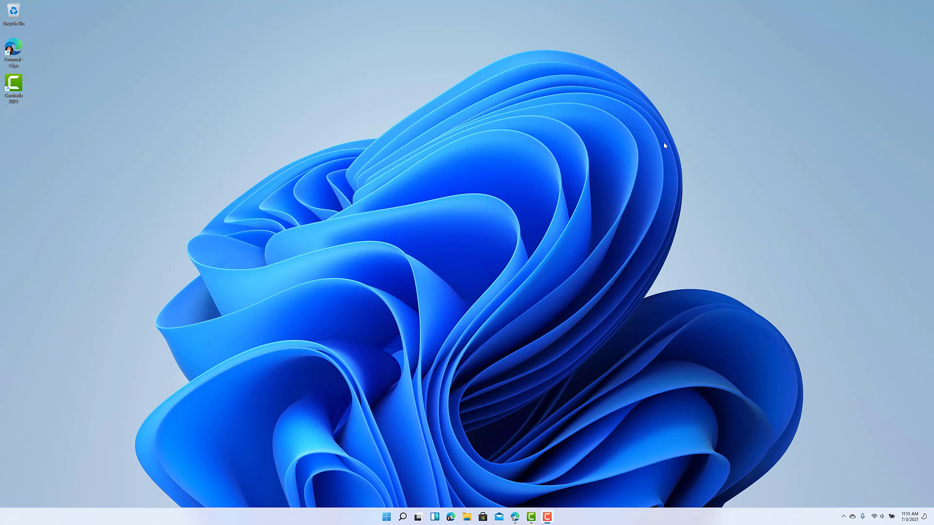
Step: Launch File Explorer and show the OneDrive folder's 11 items, including Personal Vault
{"action": "left_click", "coordinate": [467, 517]}
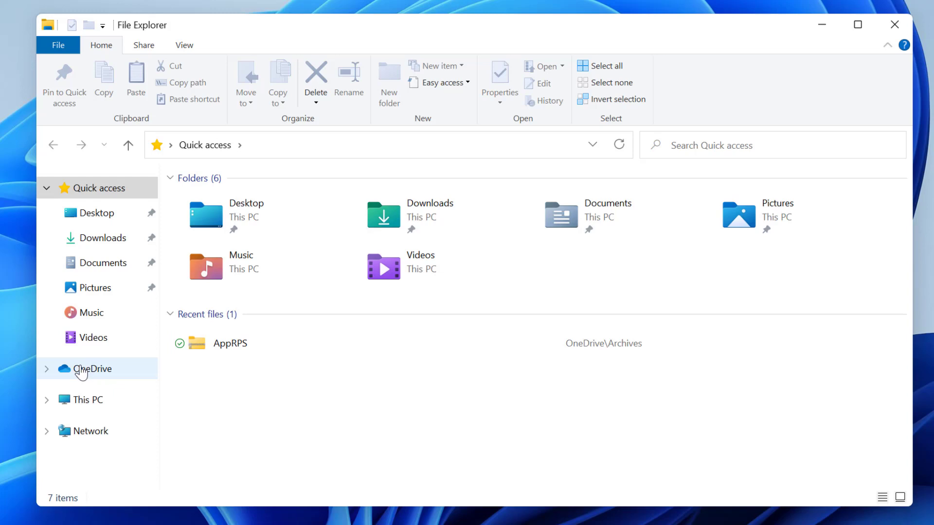
{"action": "left_click", "coordinate": [81, 371]}
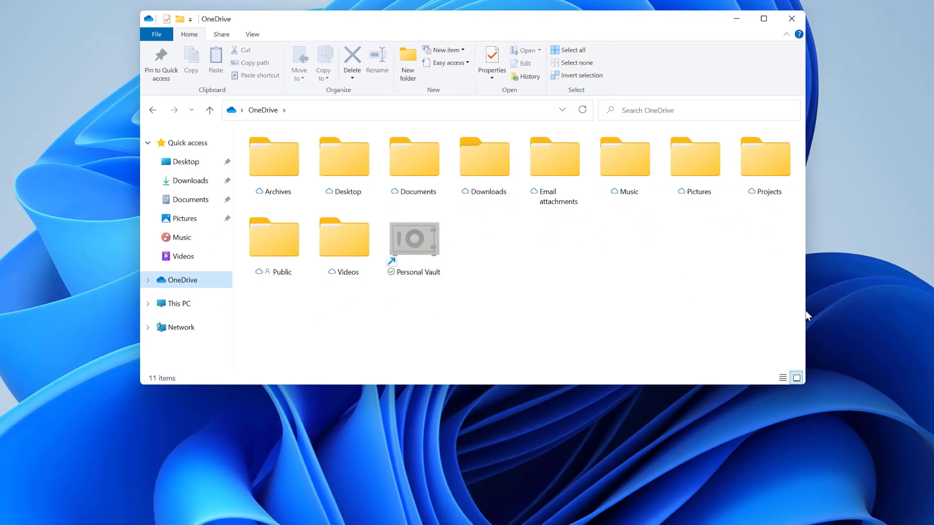
{"action": "right_click", "coordinate": [200, 274]}
{"action": "key", "text": "r"}
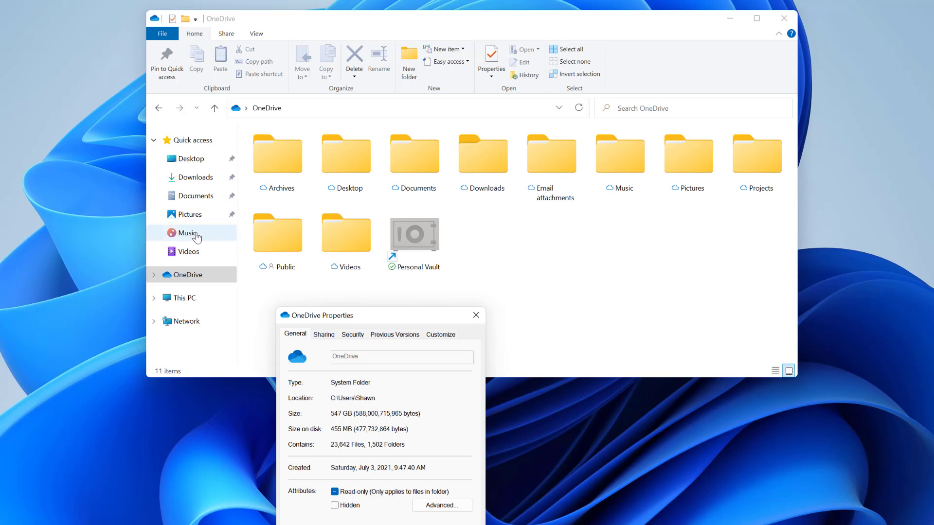
{"action": "left_click", "coordinate": [202, 299]}
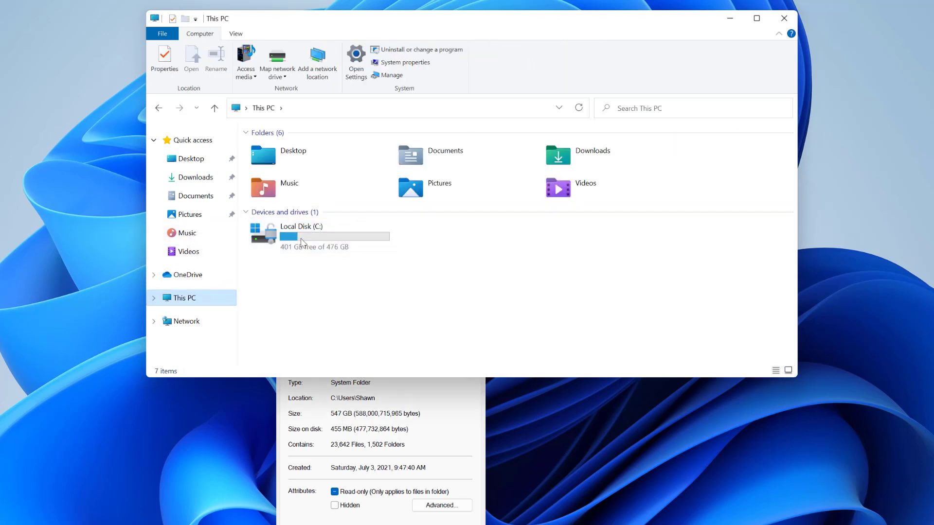
{"action": "left_click", "coordinate": [293, 254]}
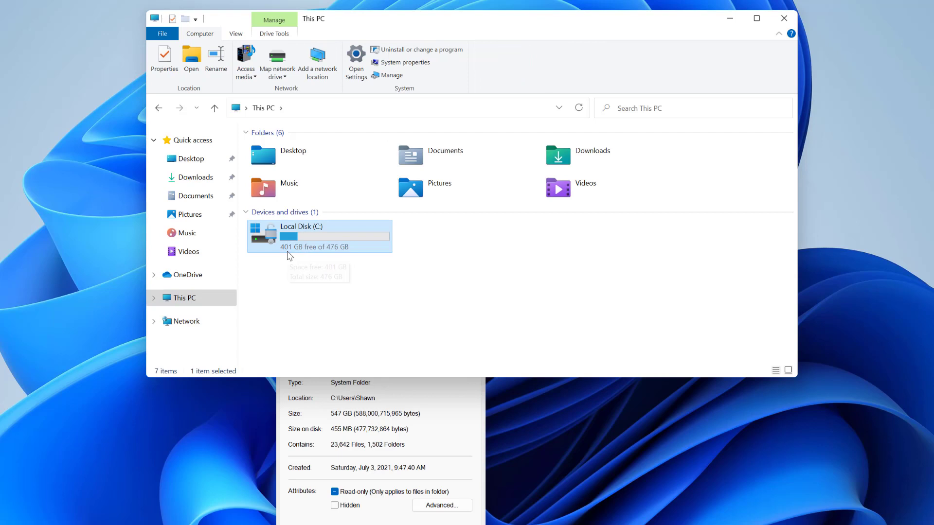
{"action": "left_click", "coordinate": [388, 414]}
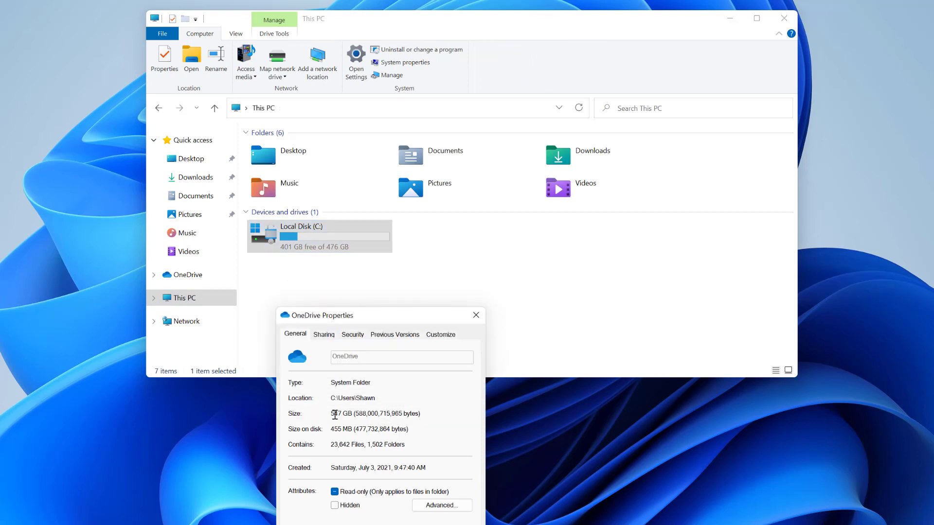
{"action": "left_click", "coordinate": [474, 316]}
{"action": "left_click", "coordinate": [185, 275]}
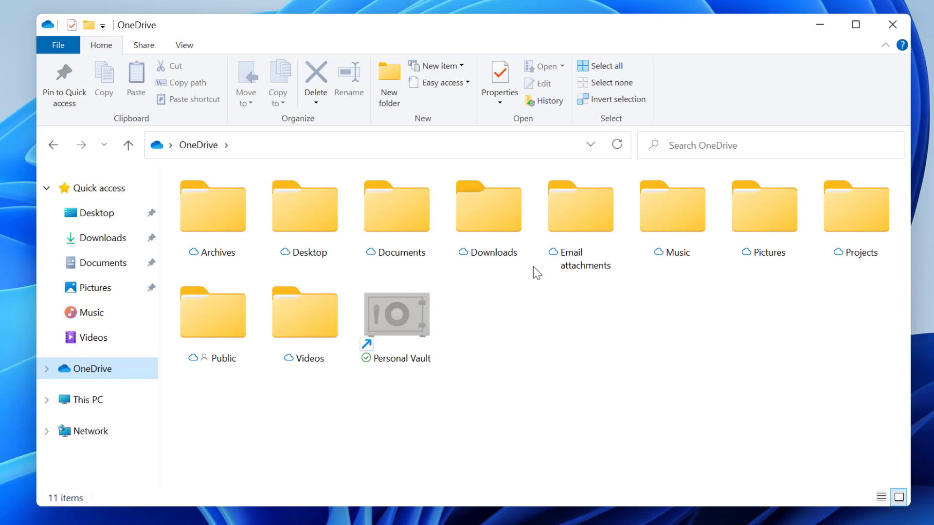
Step: Open Pictures, then Events and Trips, and select a few trip folders like Angel Fire Bike Park
{"action": "double_click", "coordinate": [756, 205]}
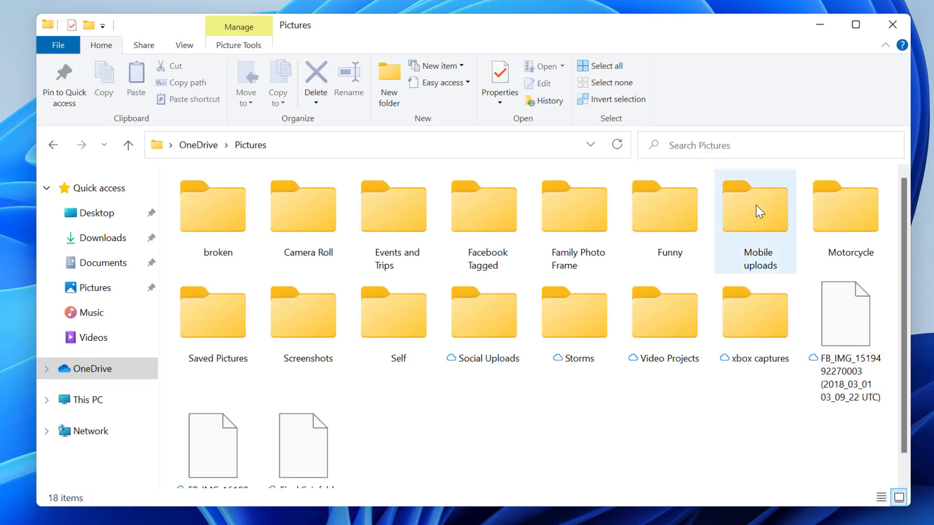
{"action": "left_click", "coordinate": [372, 218]}
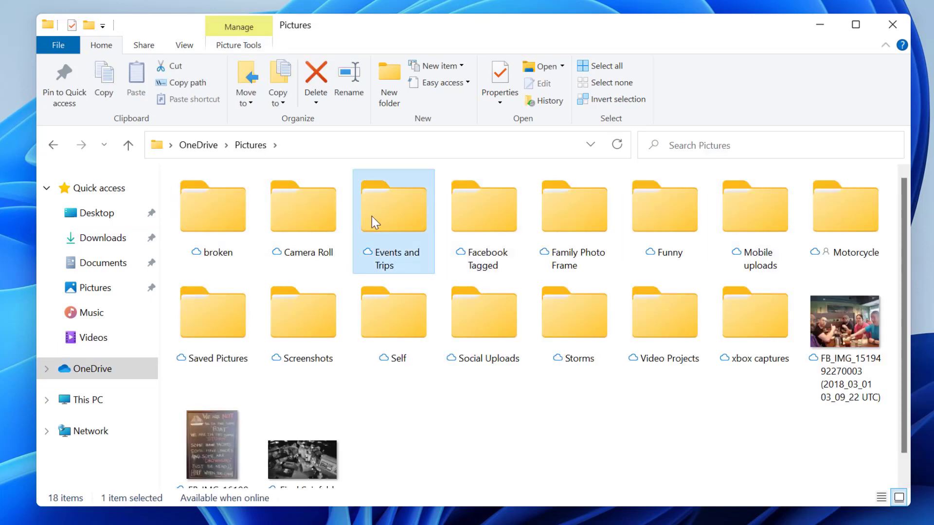
{"action": "double_click", "coordinate": [372, 216]}
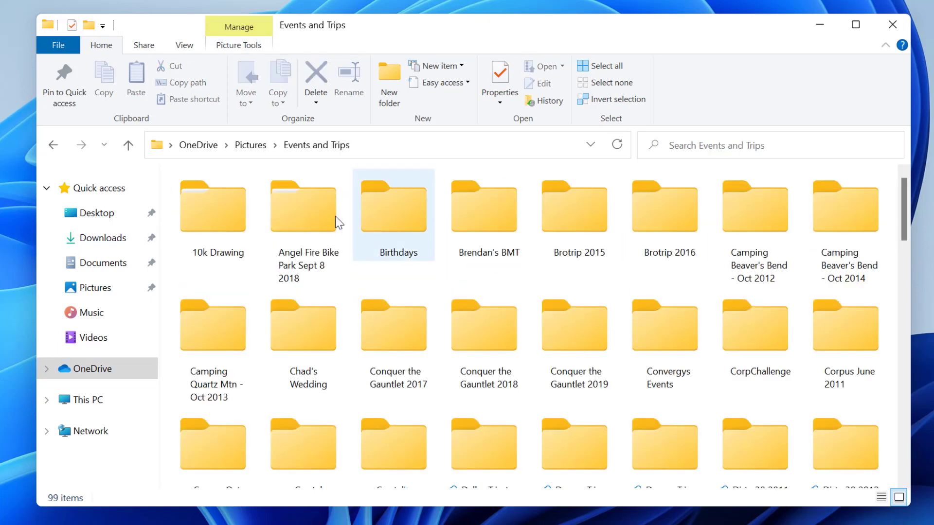
{"action": "left_click", "coordinate": [389, 342]}
{"action": "left_click", "coordinate": [302, 347]}
{"action": "left_click", "coordinate": [289, 217]}
{"action": "left_click", "coordinate": [534, 254]}
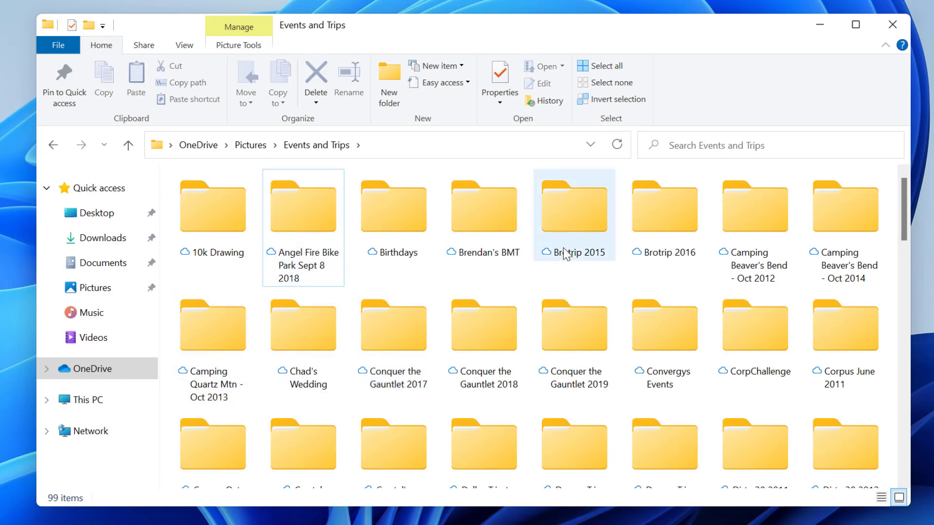
{"action": "left_click_drag", "start_coordinate": [907, 216], "coordinate": [909, 274]}
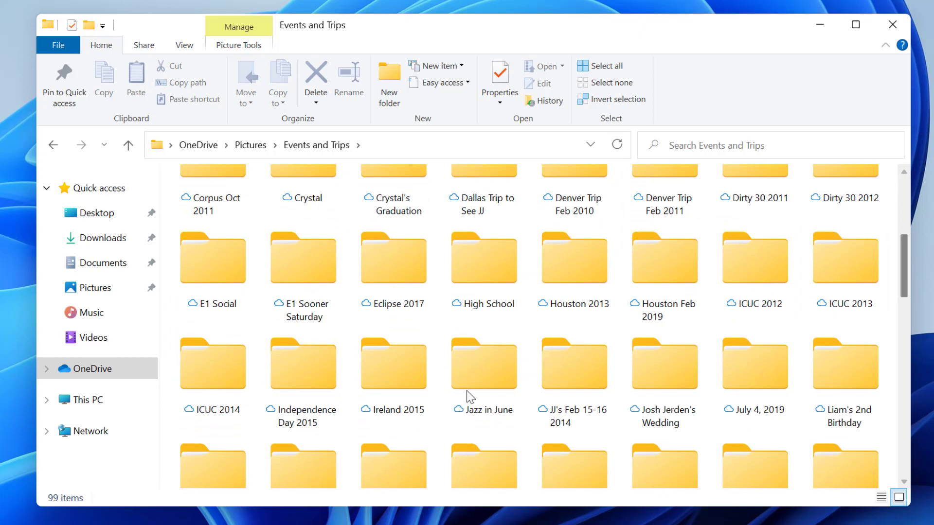
Step: Select more trip folders such as Ireland 2015 and Eclipse 2017, then open Owl City
{"action": "left_click", "coordinate": [389, 374]}
{"action": "left_click", "coordinate": [678, 388]}
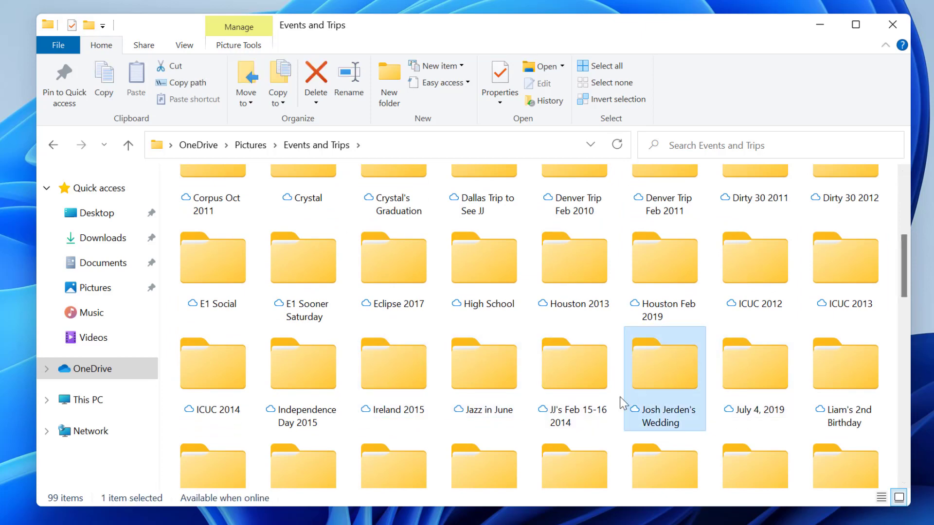
{"action": "left_click", "coordinate": [563, 370]}
{"action": "left_click", "coordinate": [375, 270]}
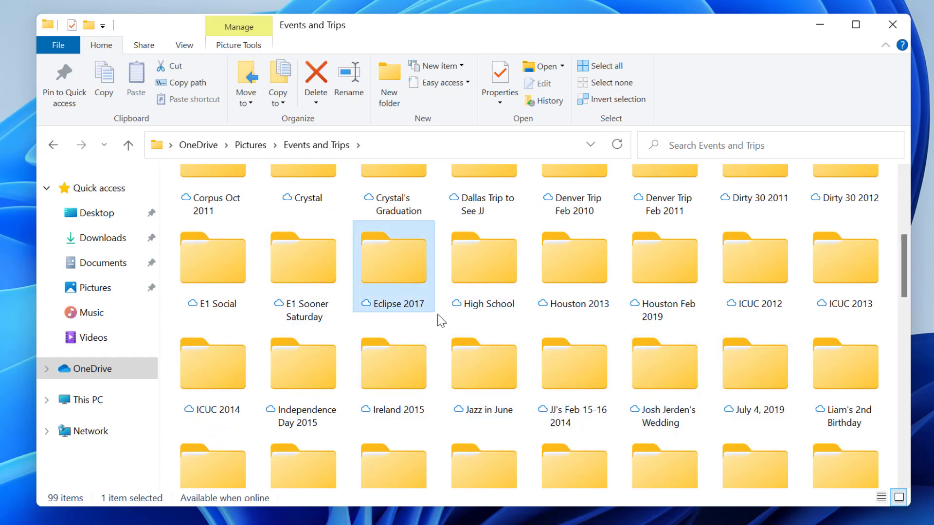
{"action": "scroll", "coordinate": [603, 358], "scroll_direction": "down", "scroll_amount": 3}
{"action": "scroll", "coordinate": [657, 394], "scroll_direction": "down", "scroll_amount": 3}
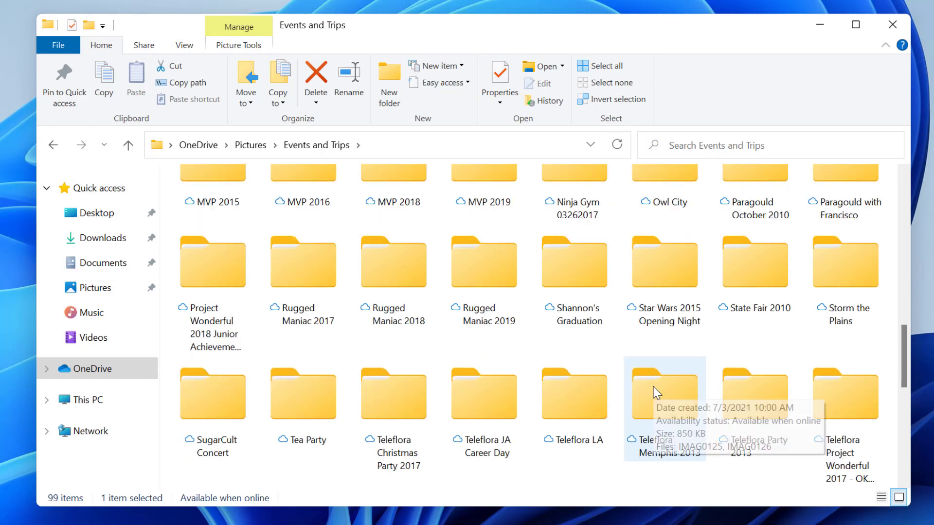
{"action": "double_click", "coordinate": [678, 201]}
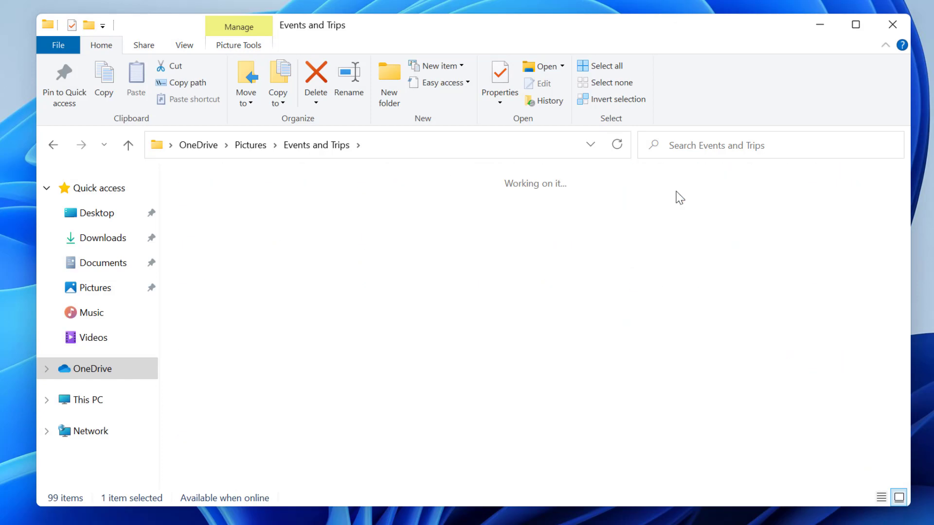
Step: Check IMAG0126's properties, then open the photo in Photos
{"action": "left_click", "coordinate": [314, 222]}
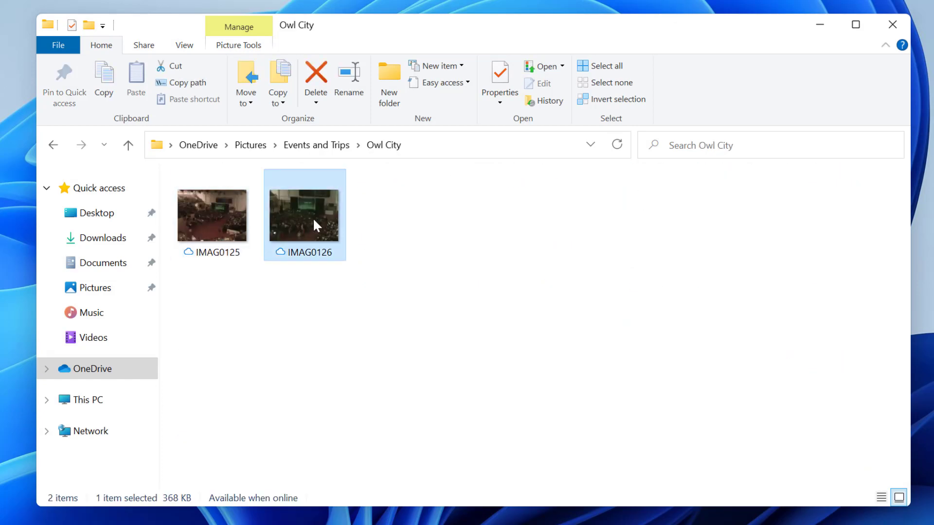
{"action": "key", "text": "alt+Return"}
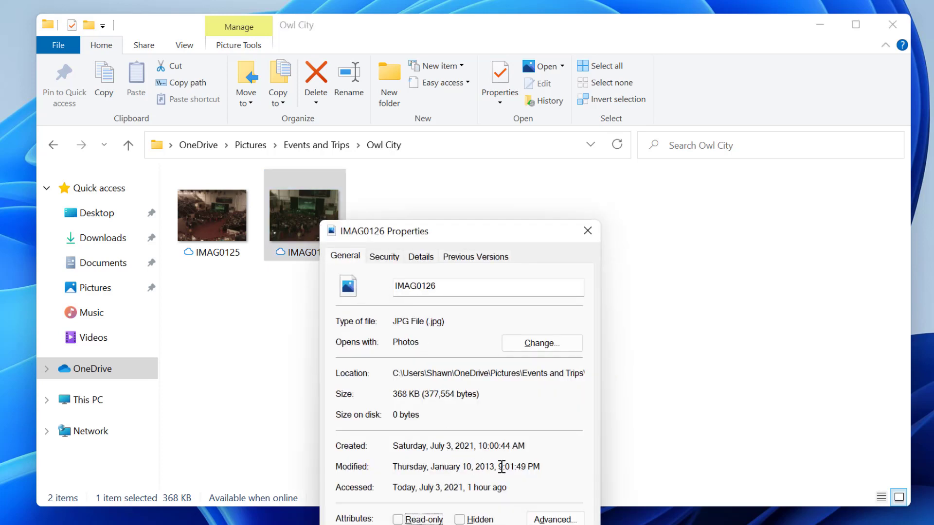
{"action": "left_click", "coordinate": [589, 232]}
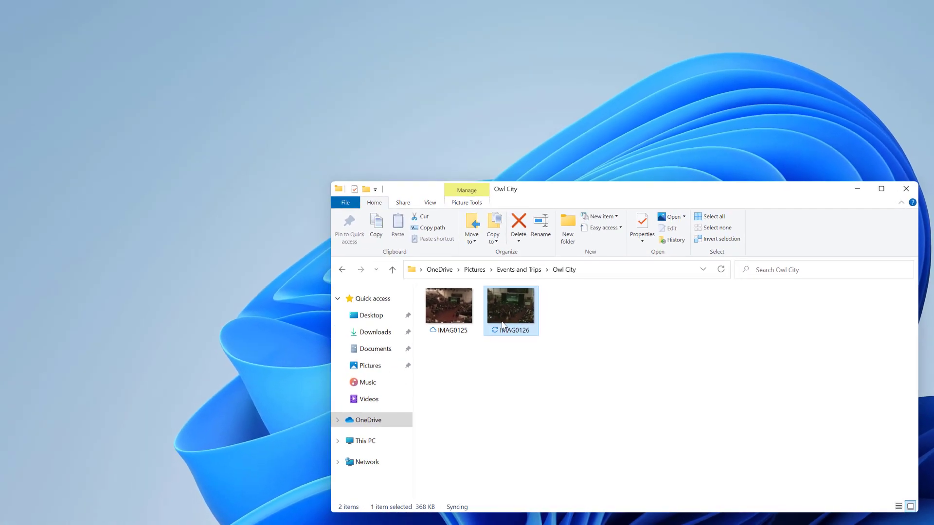
{"action": "double_click", "coordinate": [504, 325]}
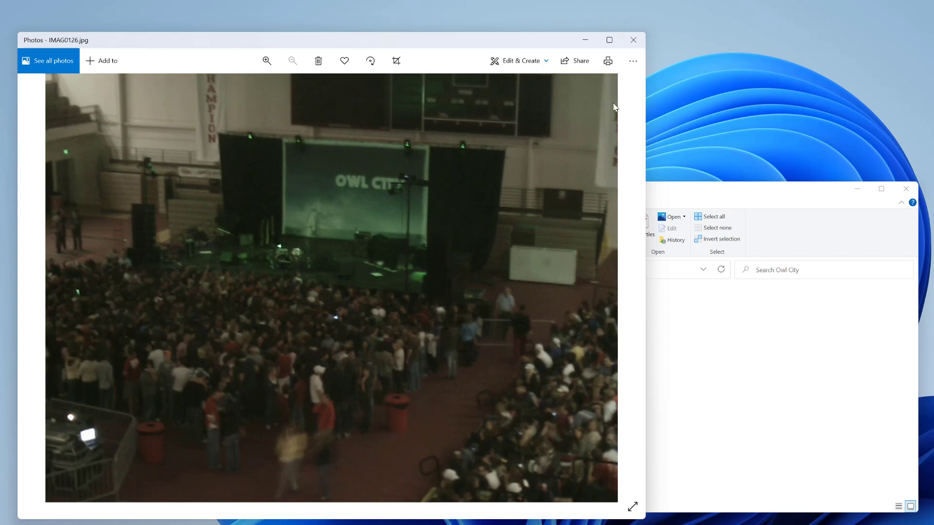
Step: Close Photos, return to the OneDrive root and open the Documents folder
{"action": "left_click", "coordinate": [633, 39]}
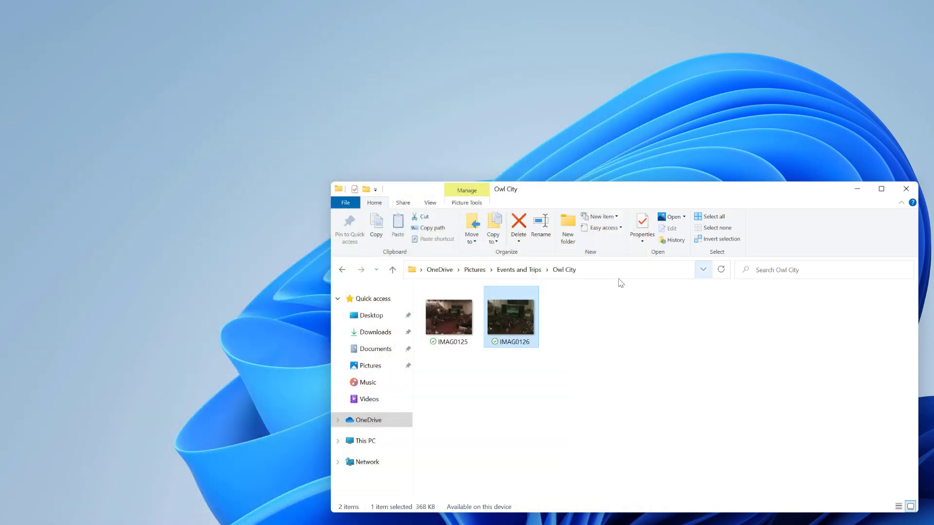
{"action": "left_click", "coordinate": [439, 269]}
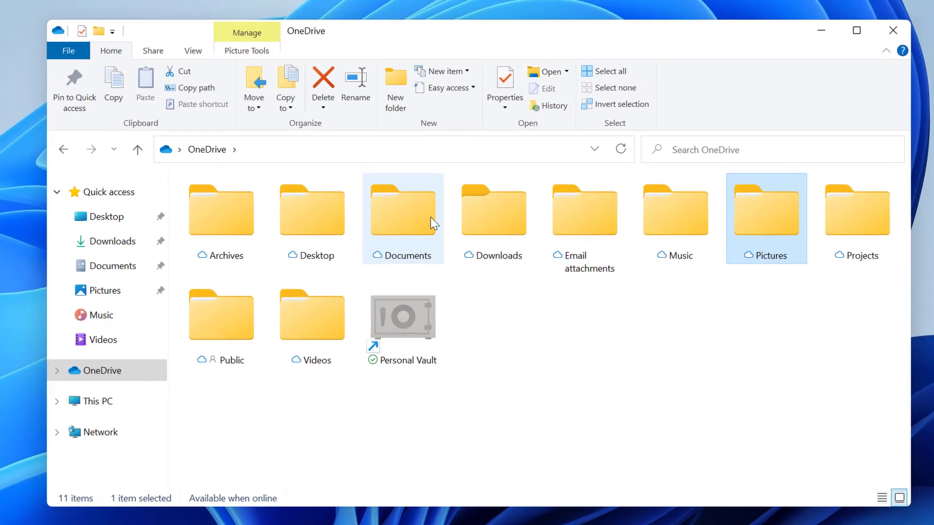
{"action": "left_click", "coordinate": [592, 316]}
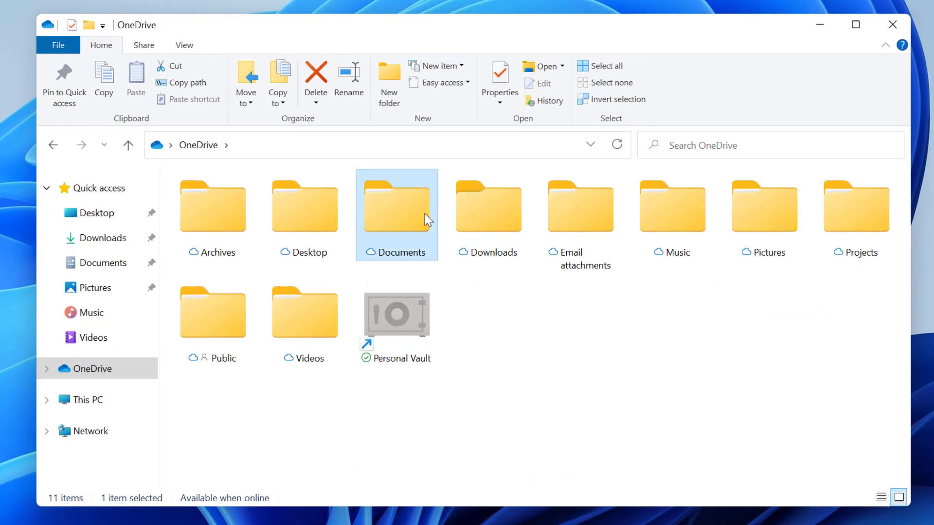
{"action": "double_click", "coordinate": [425, 214]}
Step: Open School > Moore High School, go back twice to OneDrive and select Personal Vault
{"action": "scroll", "coordinate": [249, 315], "scroll_direction": "down", "scroll_amount": 2}
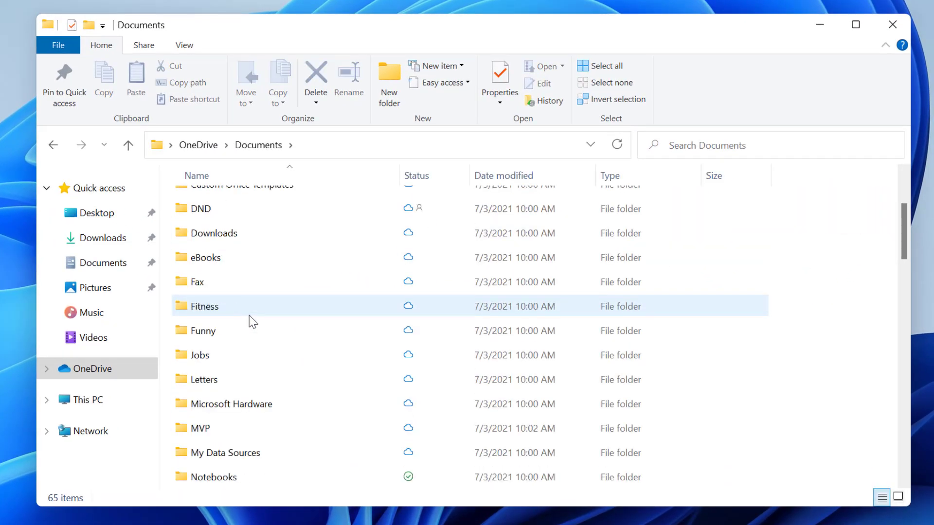
{"action": "scroll", "coordinate": [249, 316], "scroll_direction": "down", "scroll_amount": 2}
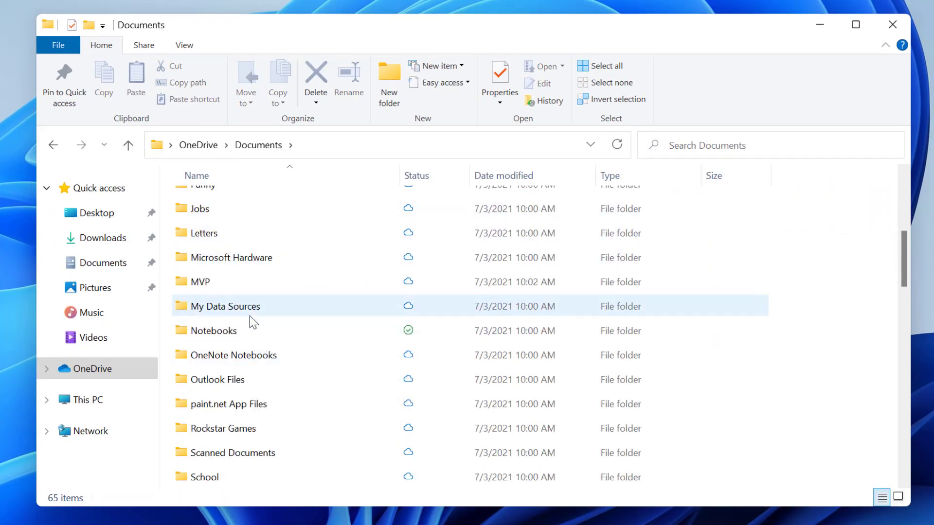
{"action": "scroll", "coordinate": [249, 317], "scroll_direction": "down", "scroll_amount": 2}
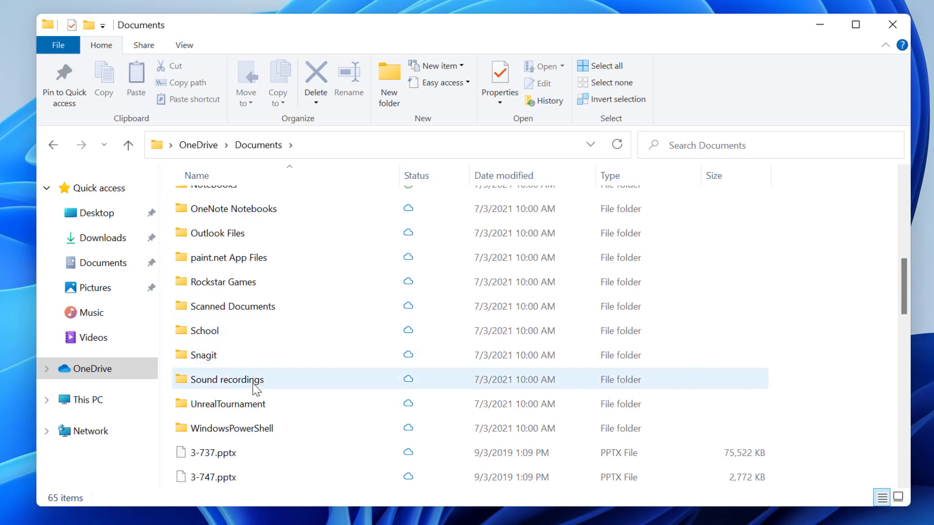
{"action": "double_click", "coordinate": [209, 335]}
{"action": "double_click", "coordinate": [219, 203]}
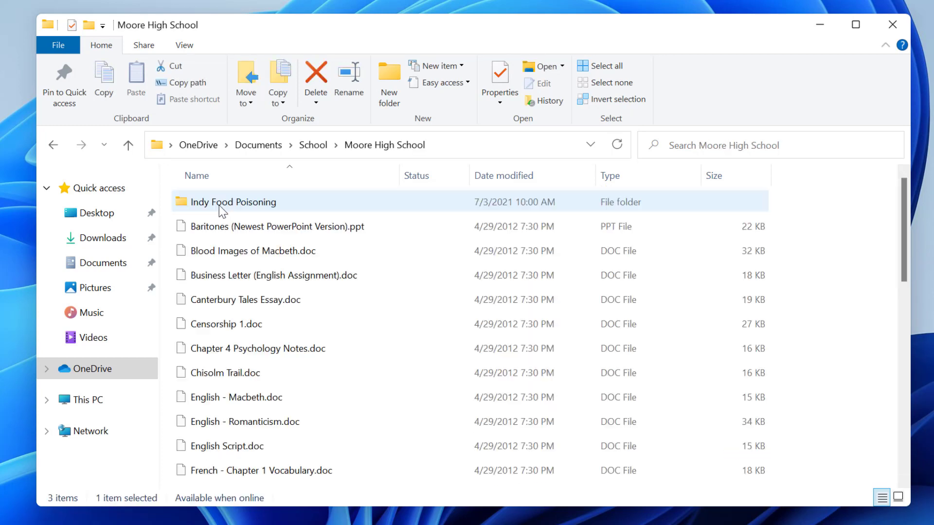
{"action": "key", "text": "alt+Left"}
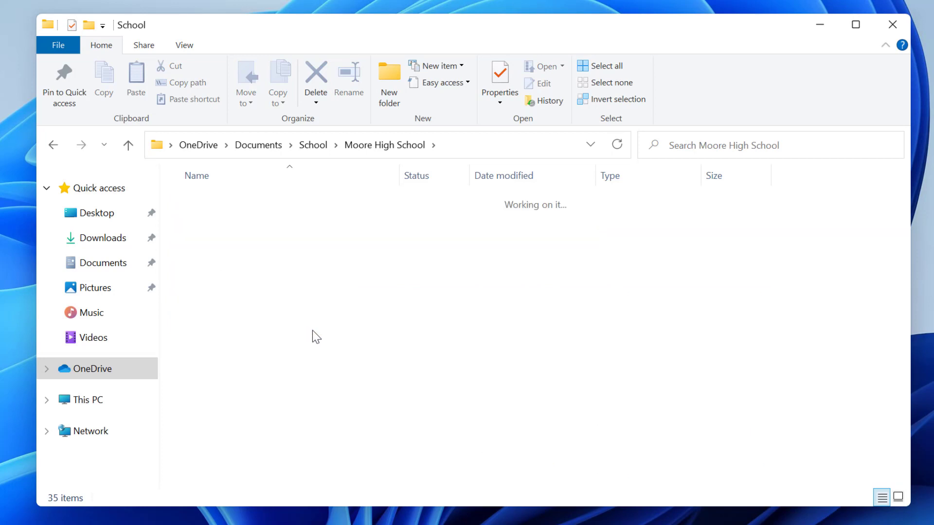
{"action": "key", "text": "alt+Left"}
{"action": "key", "text": "alt+Left"}
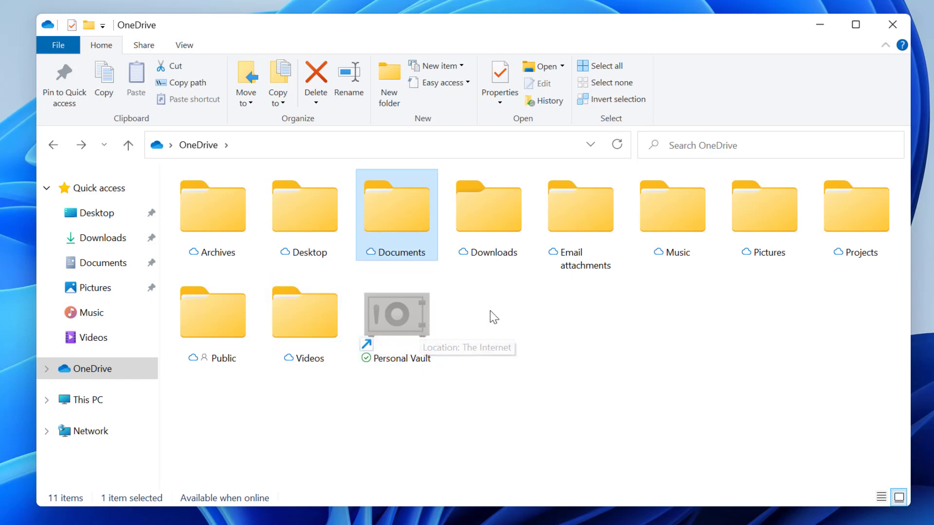
{"action": "left_click", "coordinate": [389, 310]}
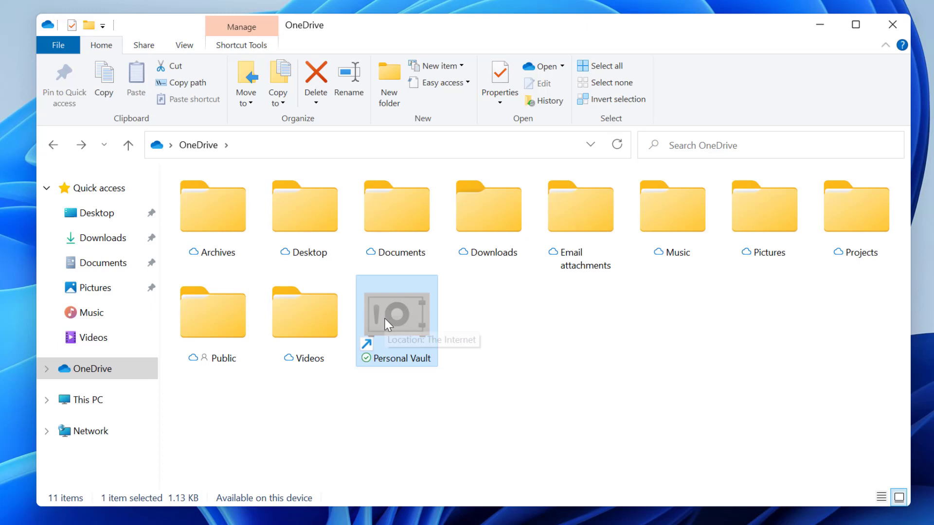
Step: Complete the Personal Vault setup and send an identity verification request to the phone to unlock it
{"action": "double_click", "coordinate": [387, 324]}
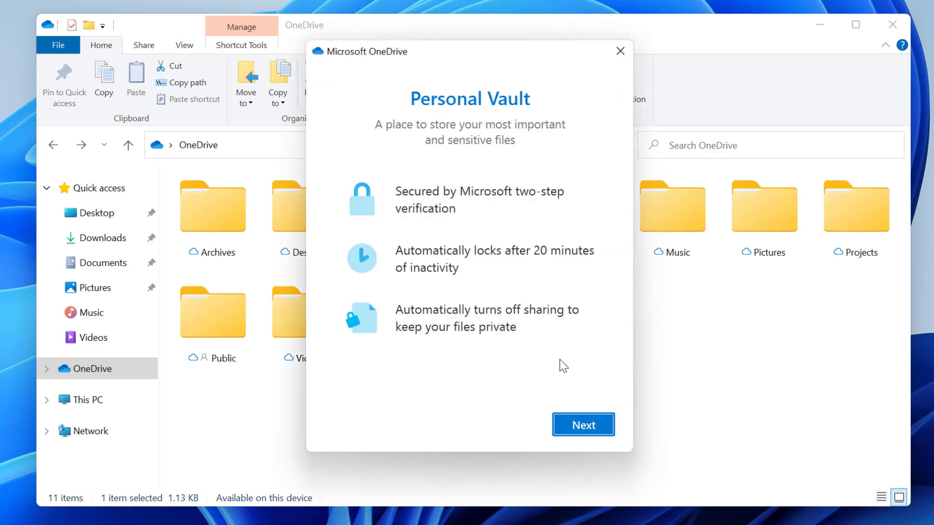
{"action": "left_click", "coordinate": [600, 422]}
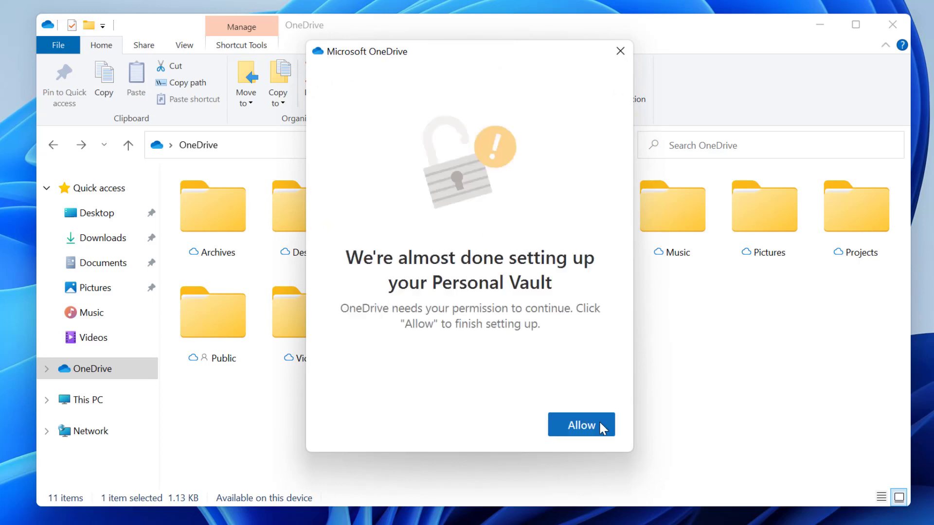
{"action": "left_click", "coordinate": [601, 426]}
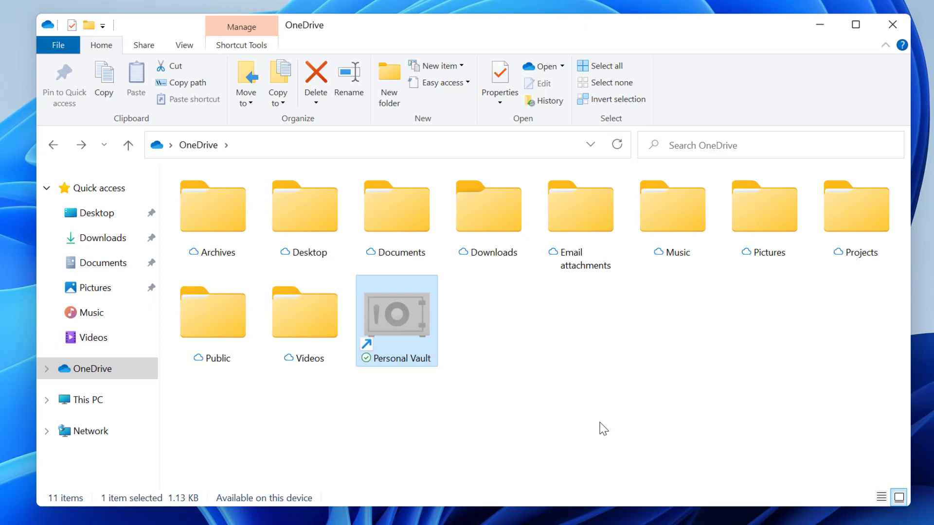
{"action": "double_click", "coordinate": [390, 317]}
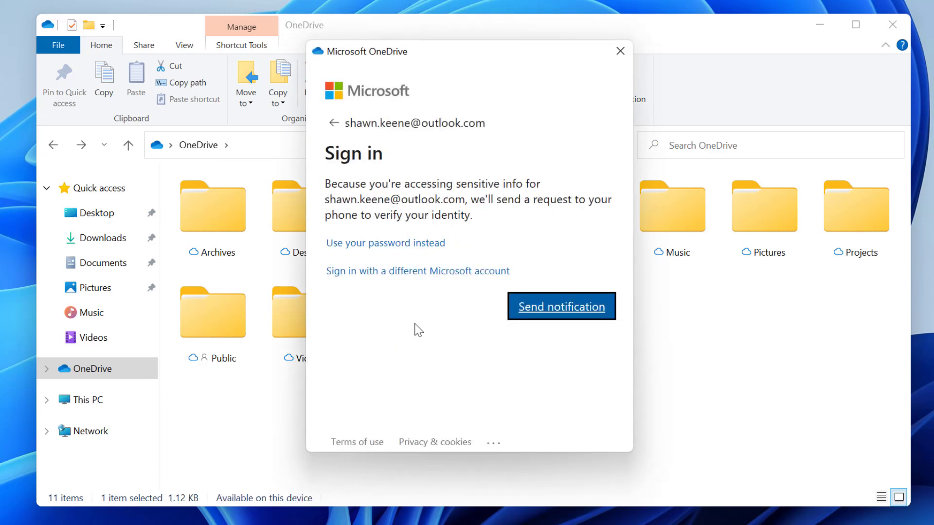
{"action": "left_click", "coordinate": [590, 310]}
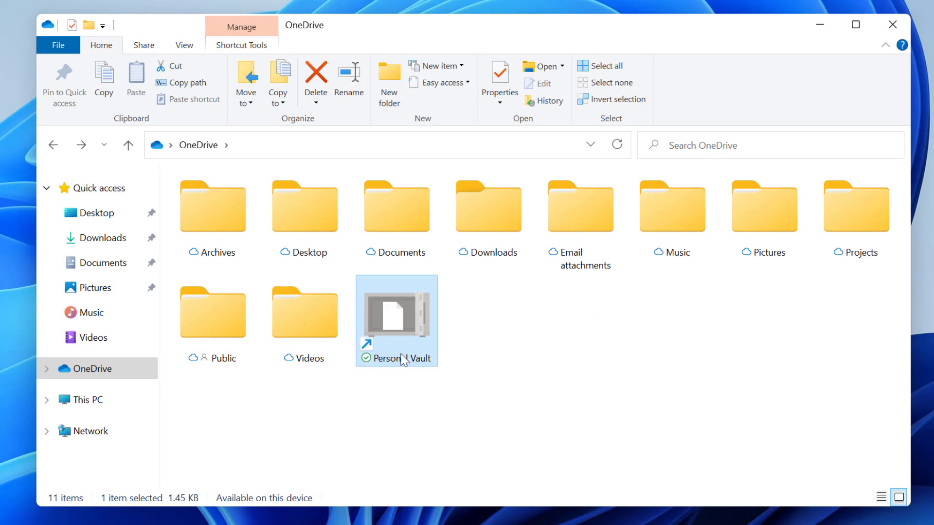
Step: Open the unlocked Personal Vault and browse its files, selecting Money Excel.xlsx
{"action": "double_click", "coordinate": [417, 305]}
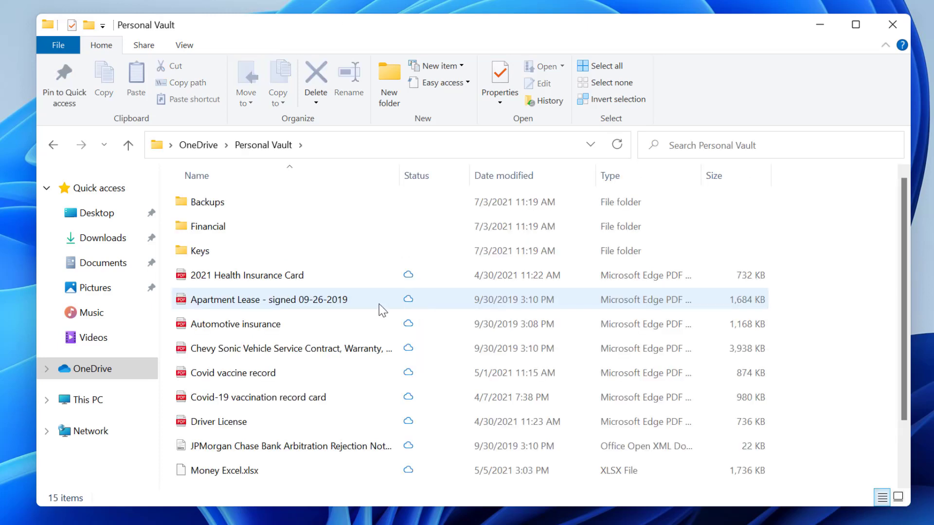
{"action": "left_click", "coordinate": [255, 431]}
{"action": "scroll", "coordinate": [255, 430], "scroll_direction": "down", "scroll_amount": 1}
{"action": "left_click", "coordinate": [234, 406]}
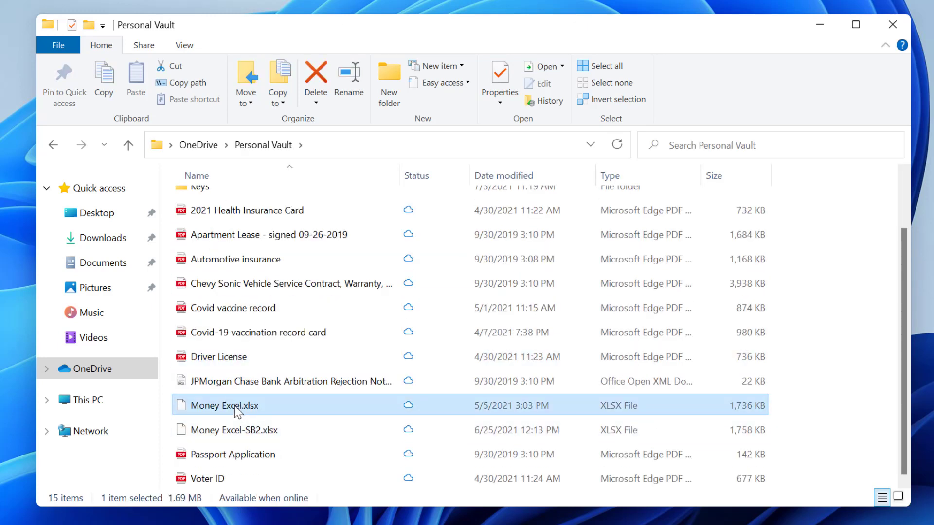
{"action": "mouse_move", "coordinate": [349, 405]}
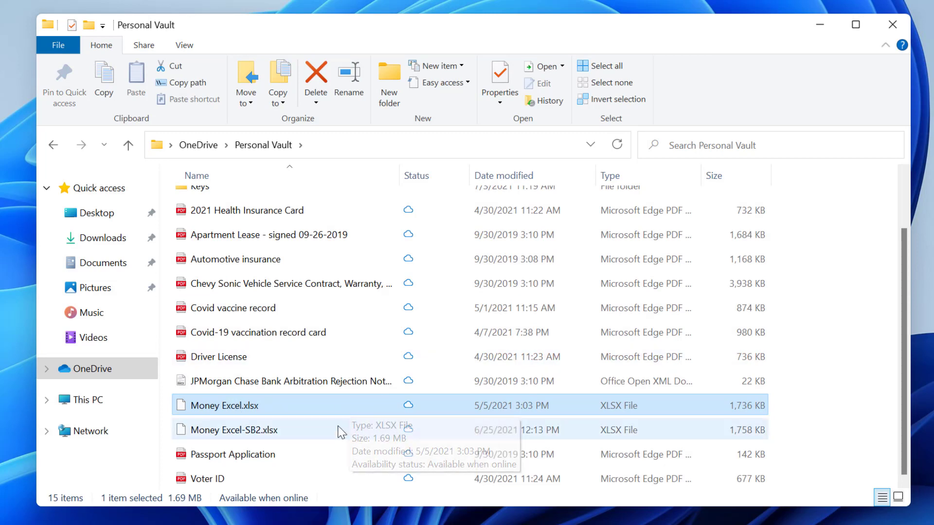
{"action": "scroll", "coordinate": [350, 316], "scroll_direction": "up", "scroll_amount": 1}
Step: Look inside the Backups and Financial (Tax, Credit) folders, then return to the OneDrive root
{"action": "double_click", "coordinate": [208, 204]}
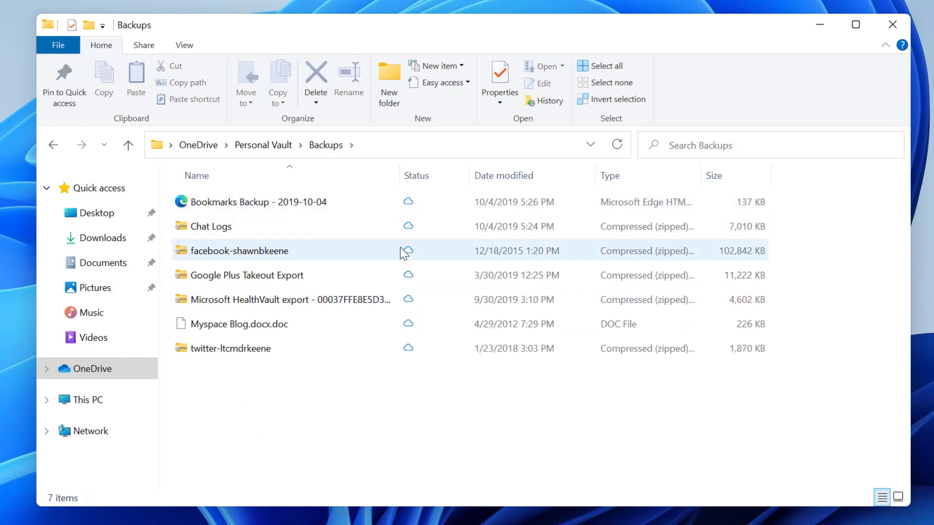
{"action": "key", "text": "alt+Left"}
{"action": "double_click", "coordinate": [229, 227]}
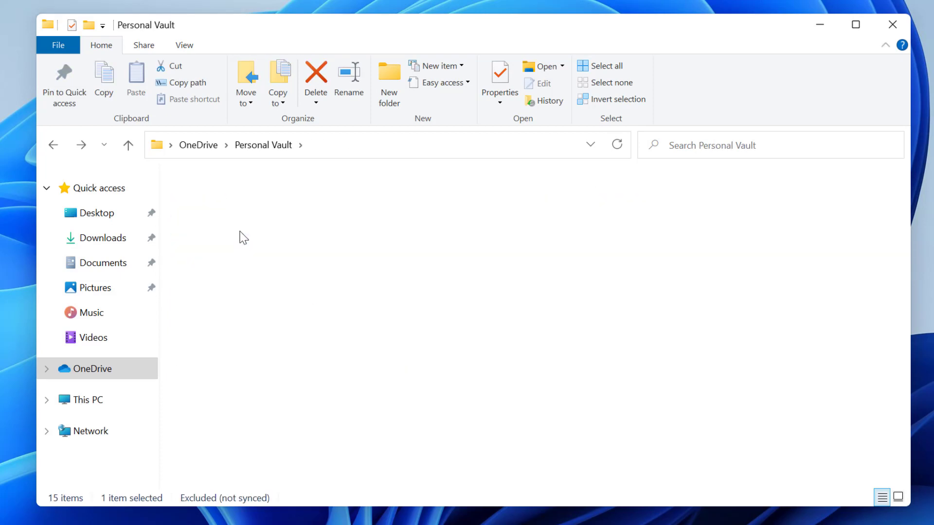
{"action": "left_click", "coordinate": [222, 244]}
{"action": "left_click", "coordinate": [224, 207]}
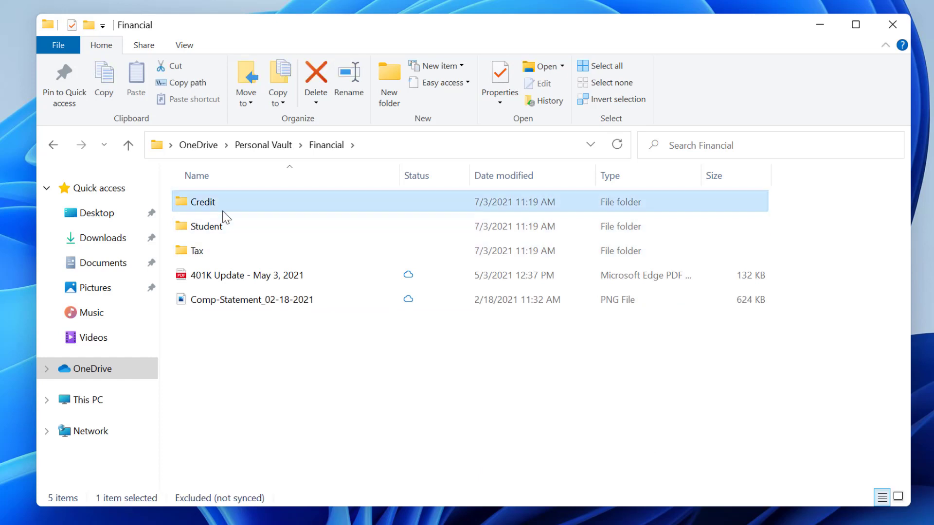
{"action": "key", "text": "alt+Left"}
{"action": "key", "text": "alt+Left"}
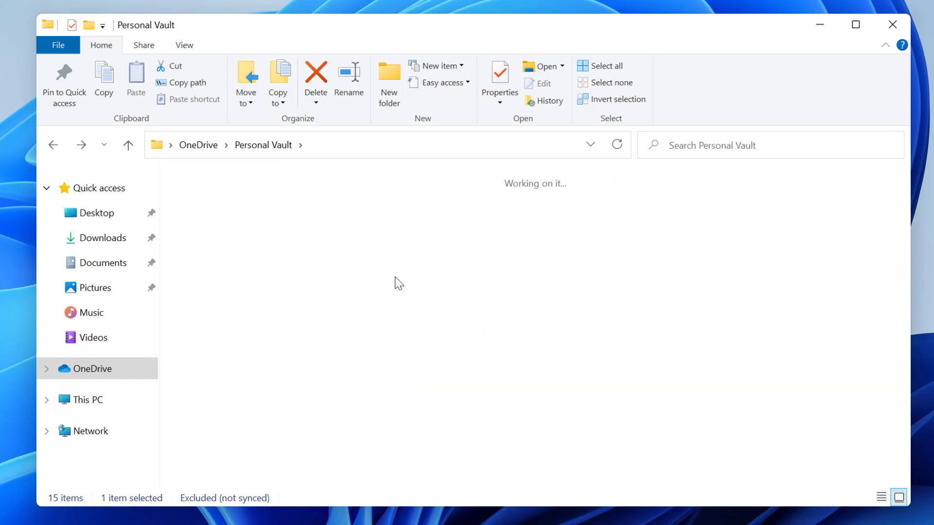
{"action": "left_click", "coordinate": [548, 343]}
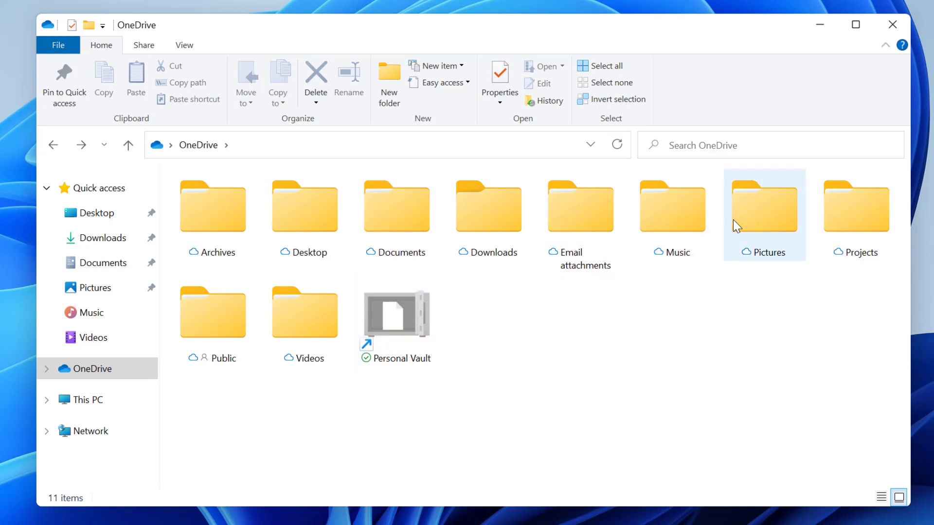
{"action": "mouse_move", "coordinate": [734, 220]}
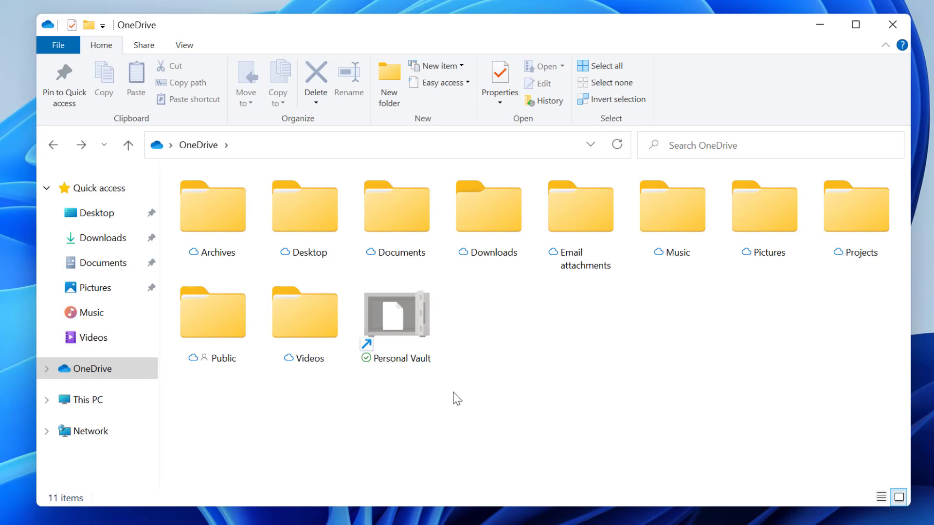
Step: View the Downloads folder's context menu, dismiss it, and open OneDrive's Pictures folder
{"action": "left_click", "coordinate": [513, 203]}
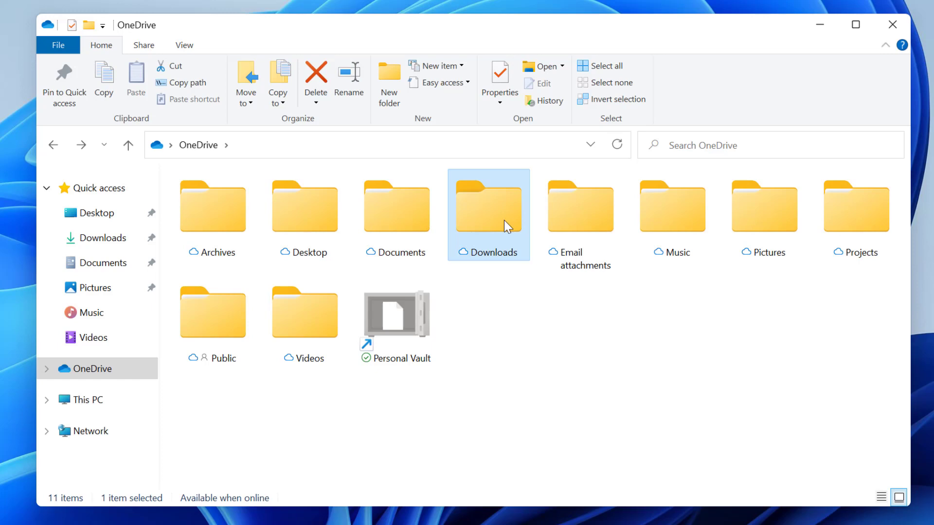
{"action": "right_click", "coordinate": [505, 221]}
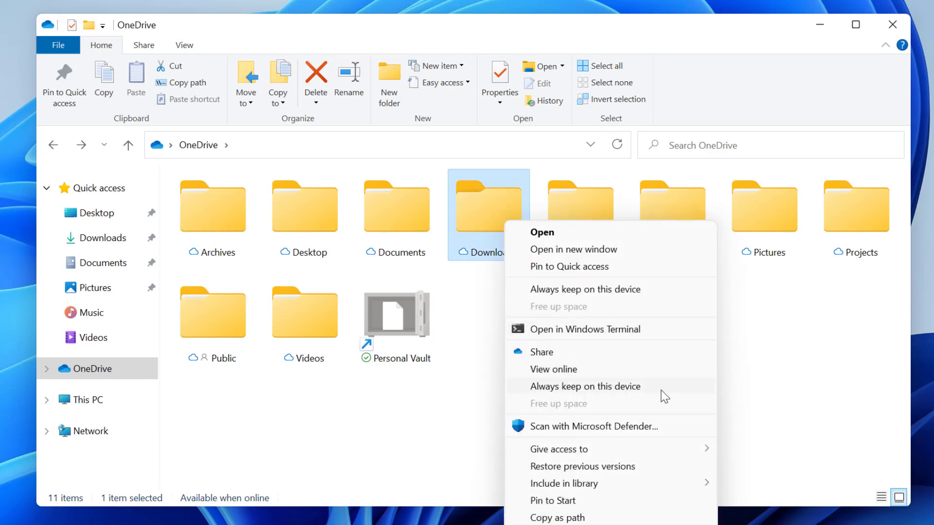
{"action": "left_click", "coordinate": [817, 356]}
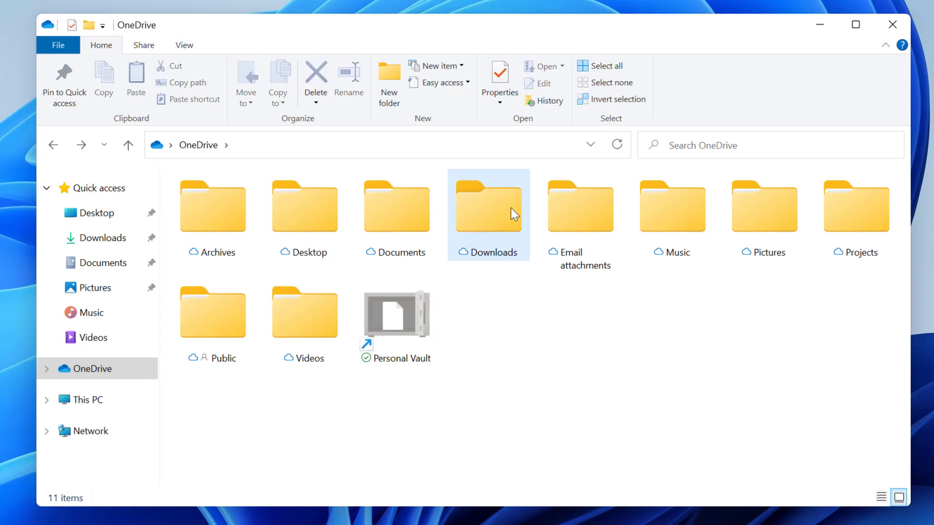
{"action": "double_click", "coordinate": [763, 206]}
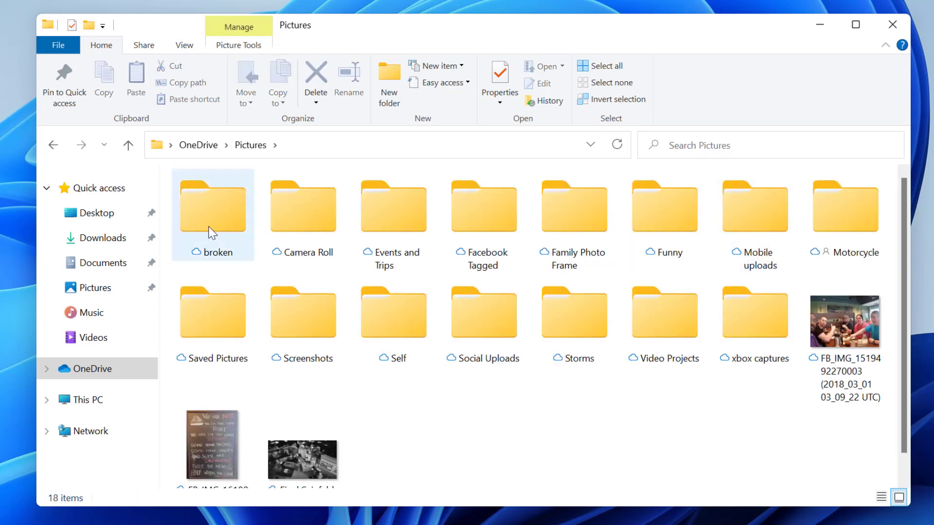
{"action": "left_click", "coordinate": [833, 321]}
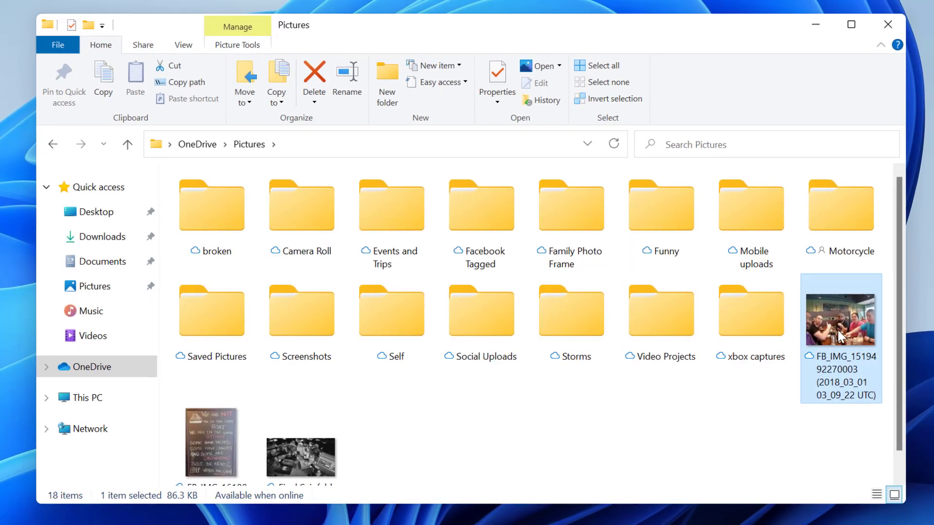
{"action": "right_click", "coordinate": [838, 330]}
{"action": "left_click", "coordinate": [801, 26]}
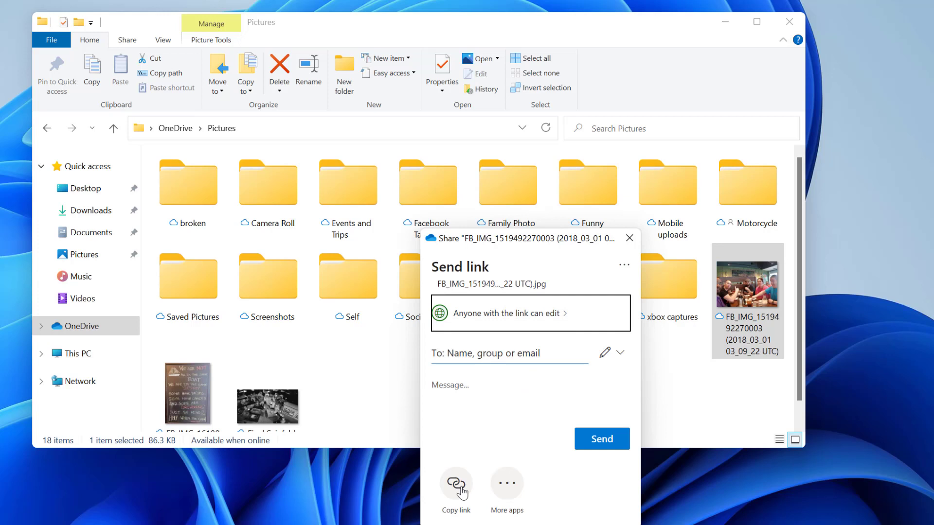
{"action": "left_click", "coordinate": [498, 354]}
{"action": "type", "text": "ann"}
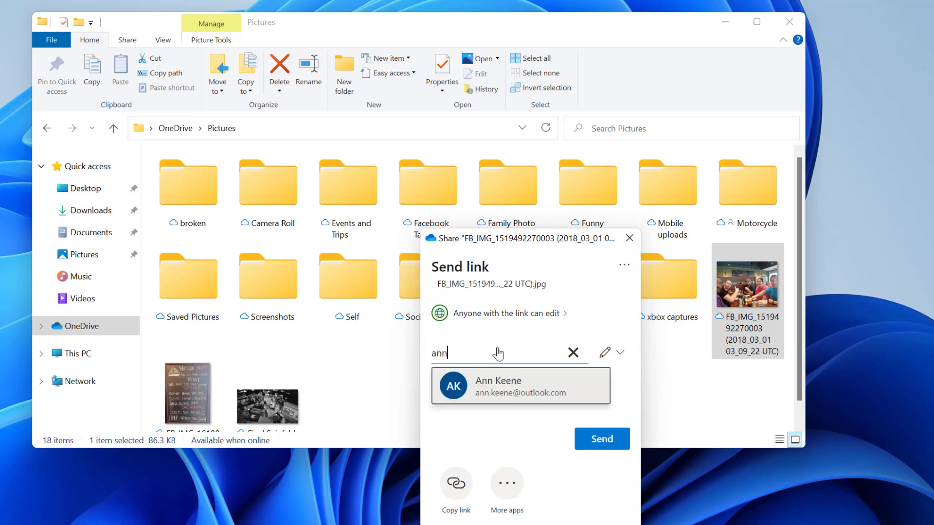
{"action": "left_click", "coordinate": [512, 395]}
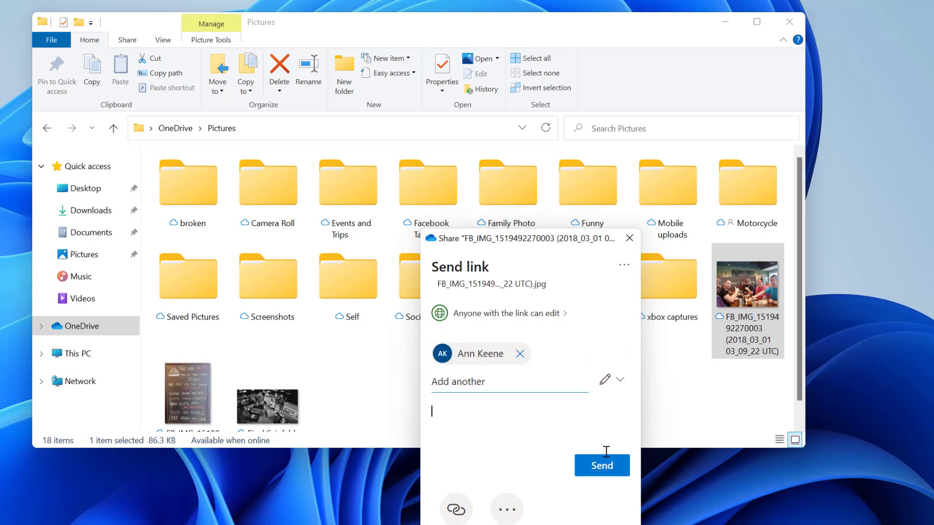
{"action": "type", "text": "Hey omom"}
{"action": "left_click", "coordinate": [581, 466]}
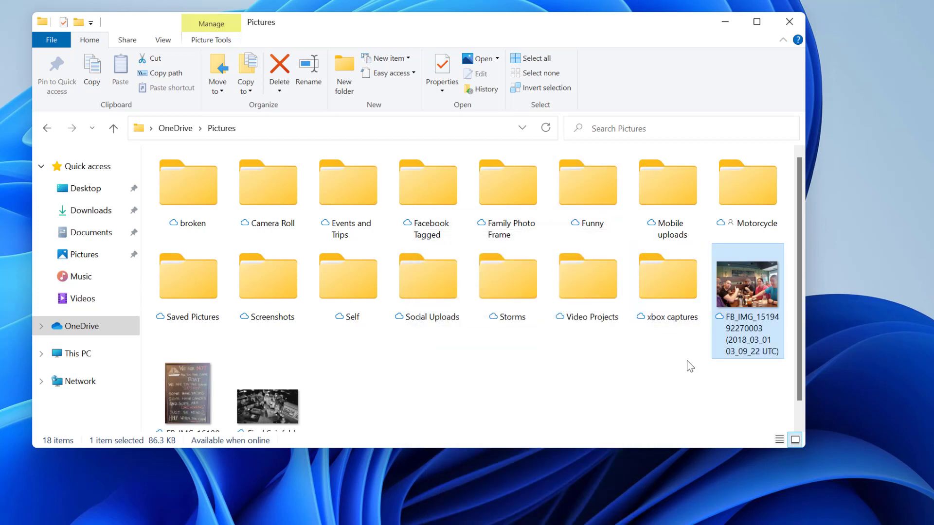
{"action": "left_click", "coordinate": [676, 373]}
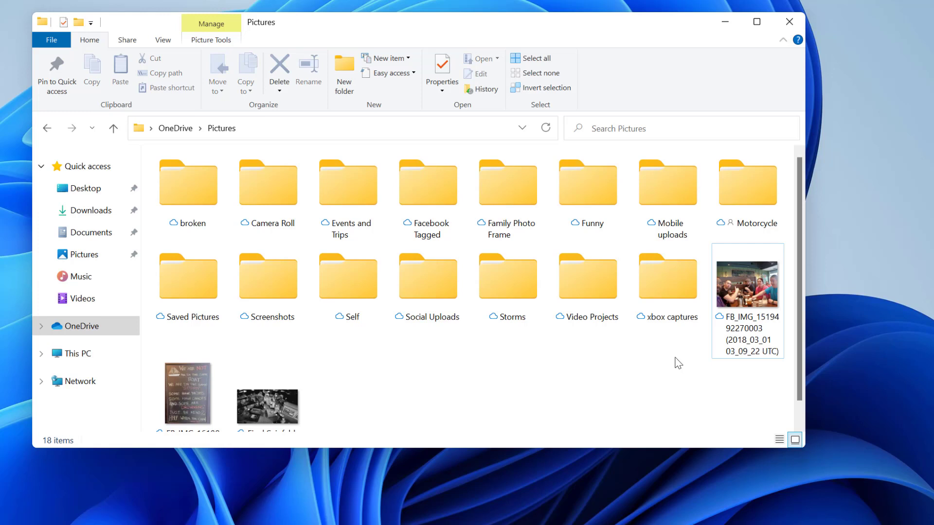
{"action": "left_click", "coordinate": [770, 320]}
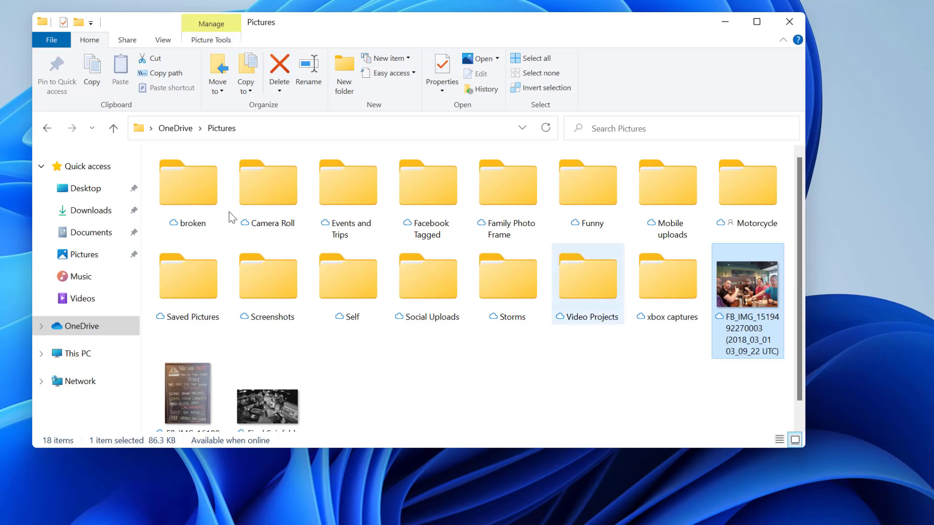
{"action": "left_click", "coordinate": [110, 320]}
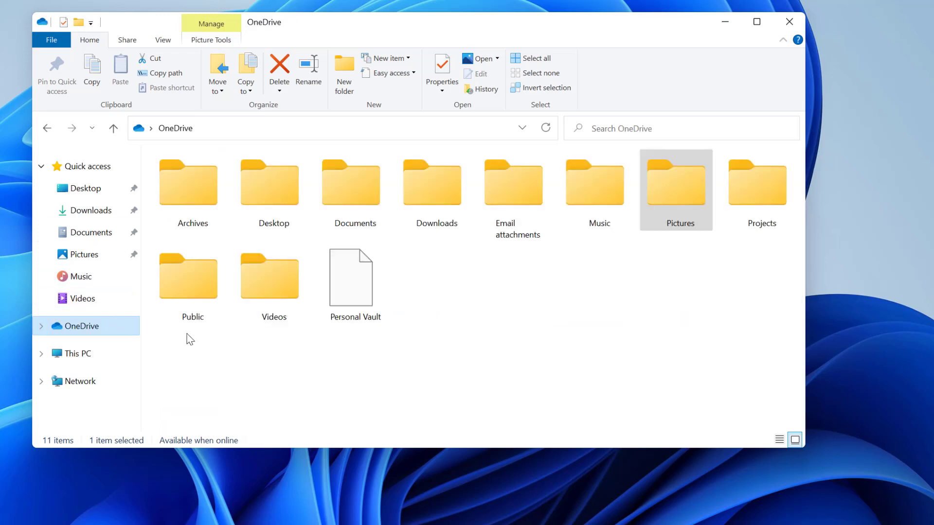
{"action": "left_click", "coordinate": [423, 270]}
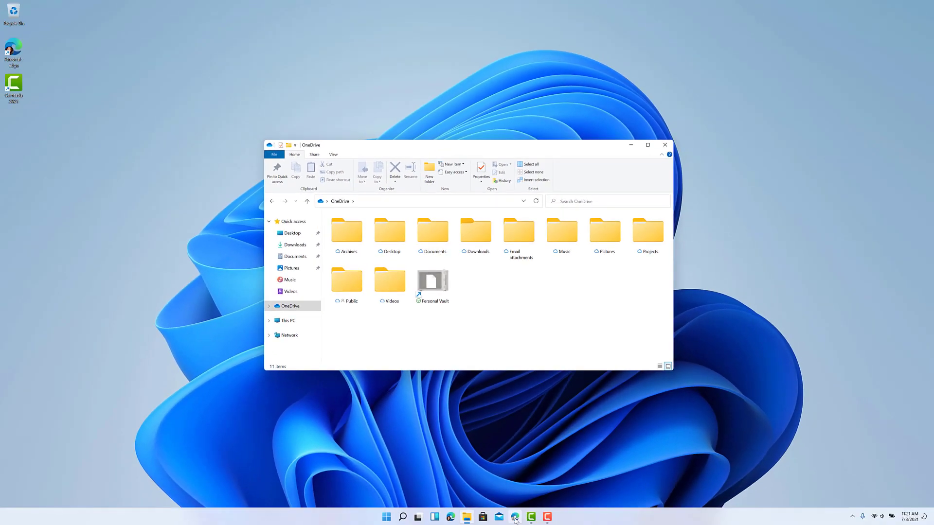
Step: Launch Edge and start syncing with a work or school account, entering the work e-mail address
{"action": "left_click", "coordinate": [515, 518]}
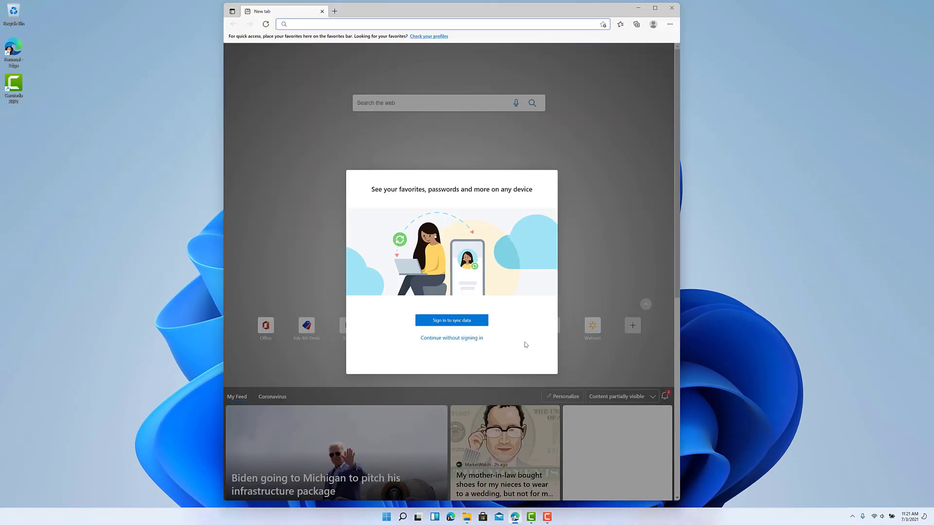
{"action": "left_click", "coordinate": [445, 322]}
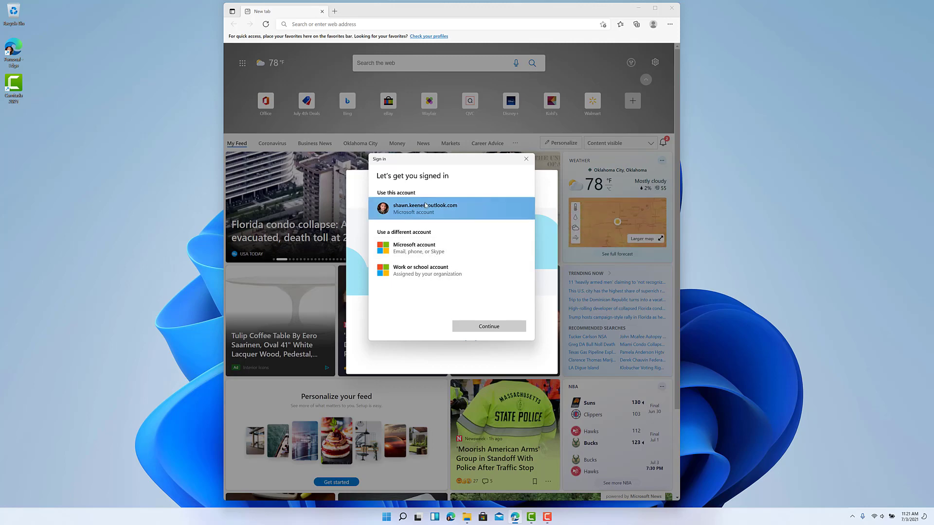
{"action": "left_click", "coordinate": [424, 271]}
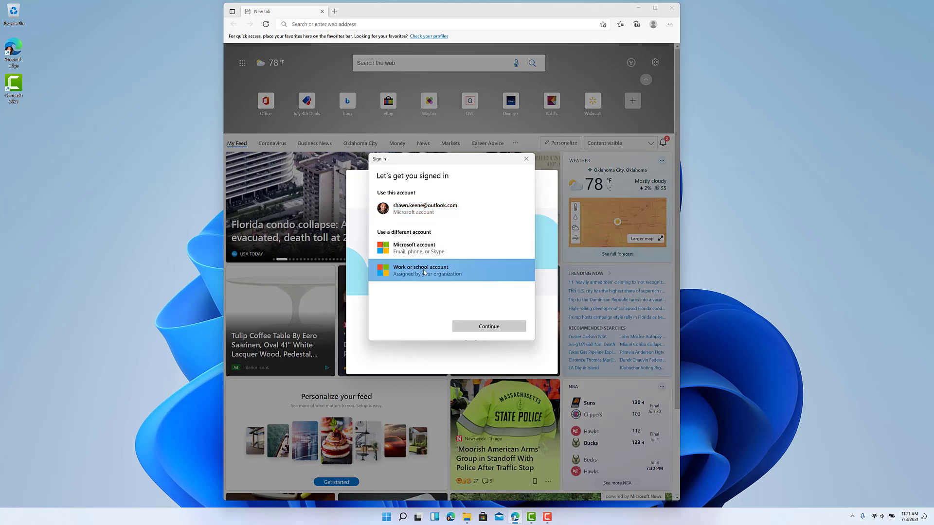
{"action": "left_click", "coordinate": [478, 326]}
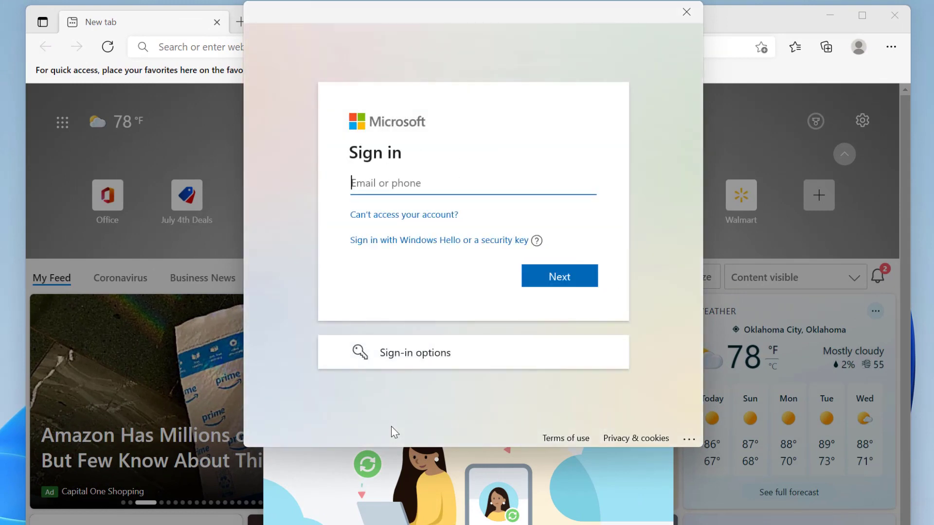
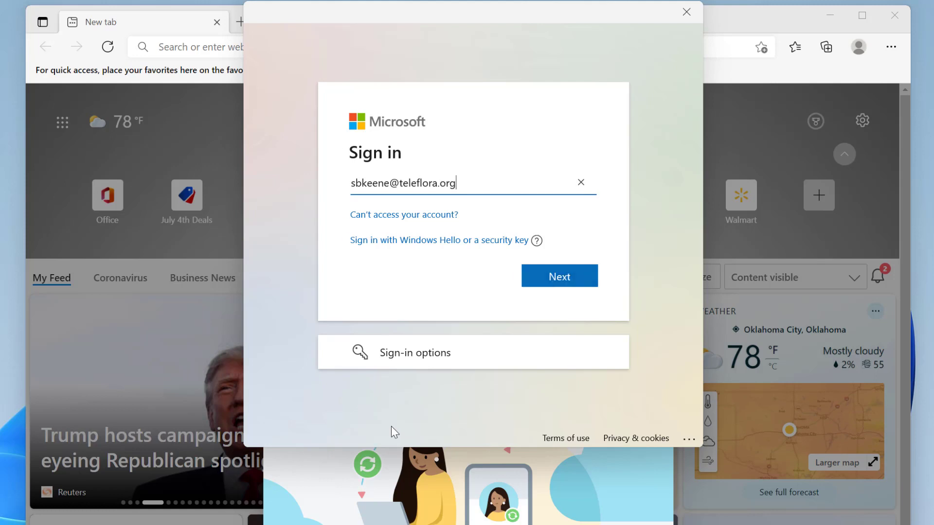
{"action": "key", "text": "Return"}
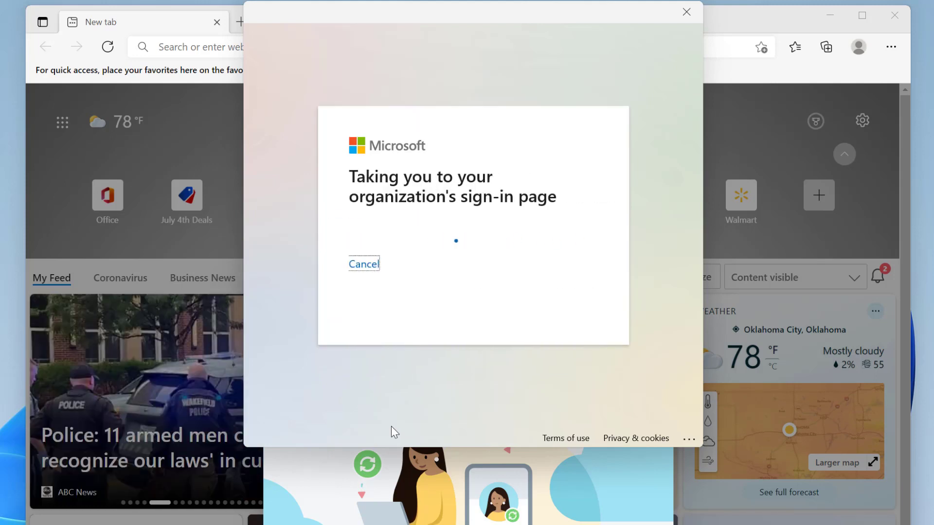
Step: Enter the account password, sign in to this app only, and confirm sync
{"action": "type", "text": "•••••••"}
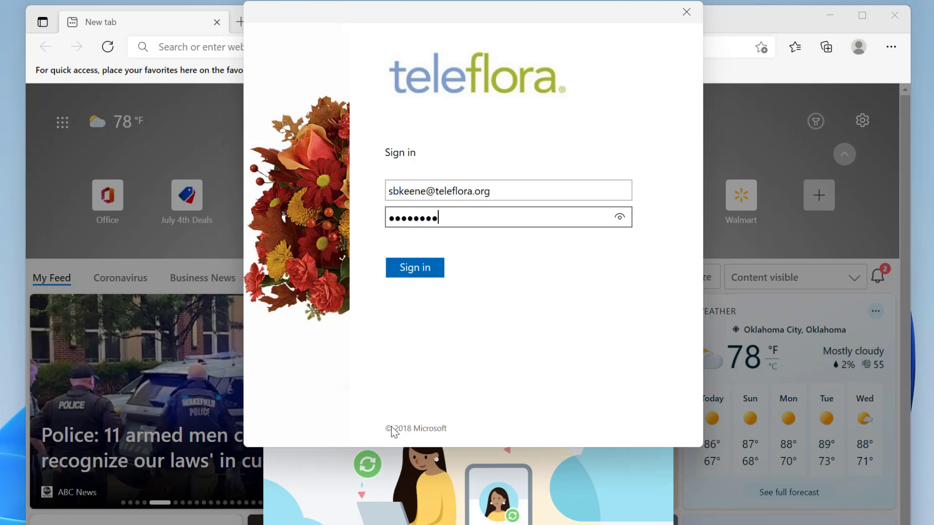
{"action": "key", "text": "Return"}
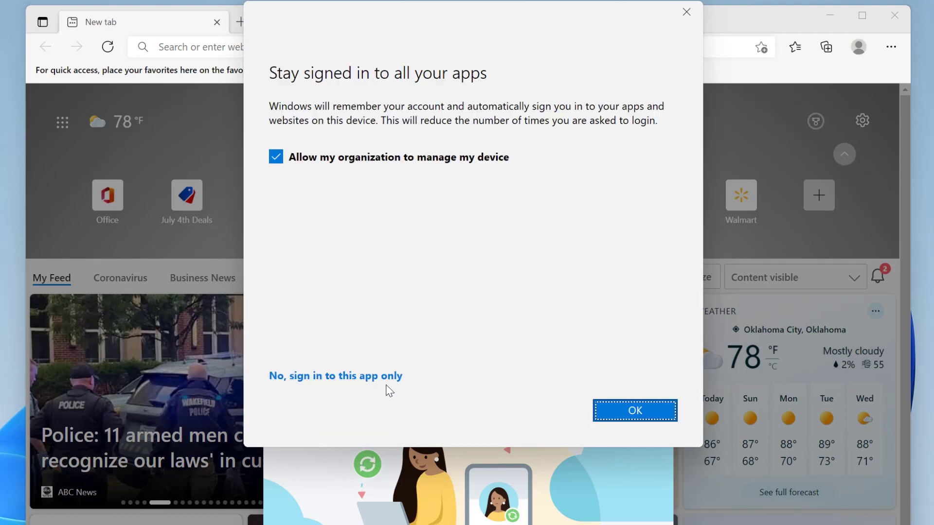
{"action": "left_click", "coordinate": [379, 378]}
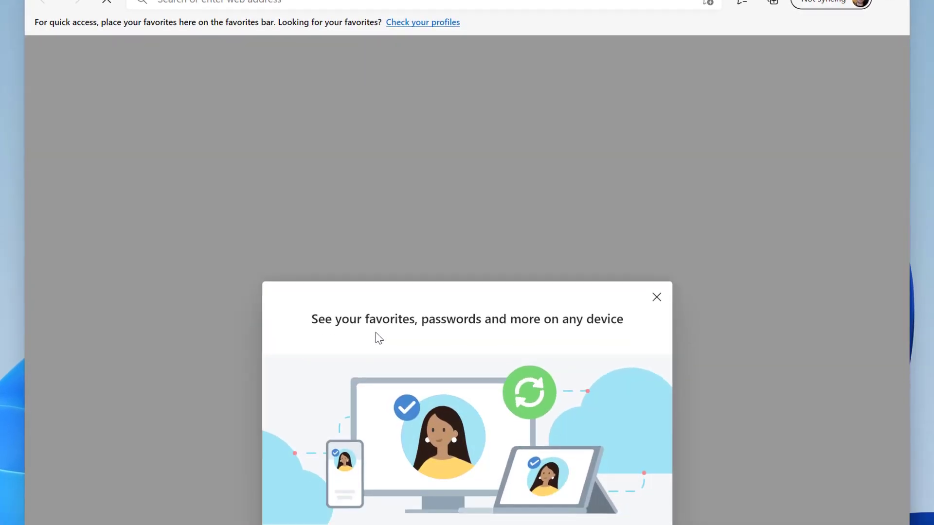
{"action": "left_click", "coordinate": [630, 487]}
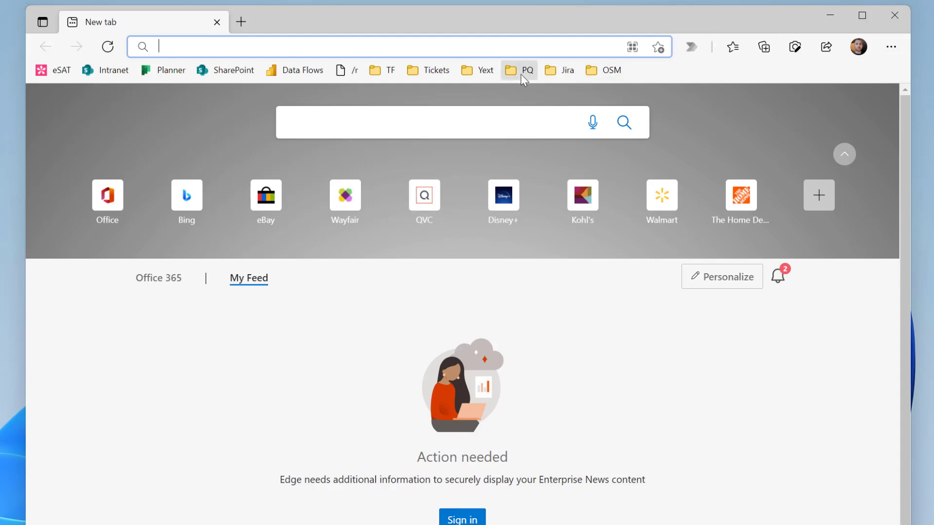
Step: Browse the Yext and Jira bookmark folders, then open the Data Flows bookmark in Power BI
{"action": "left_click", "coordinate": [486, 70]}
{"action": "mouse_move", "coordinate": [555, 73]}
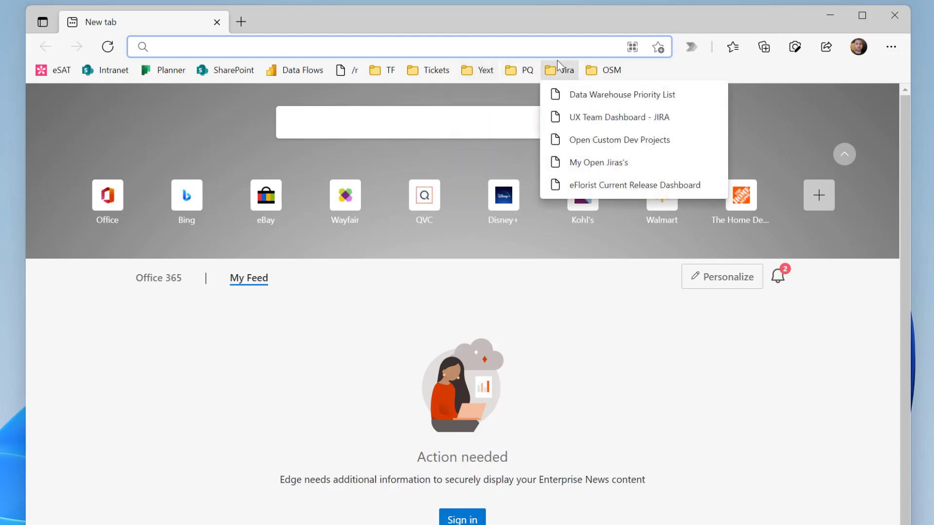
{"action": "left_click", "coordinate": [689, 337]}
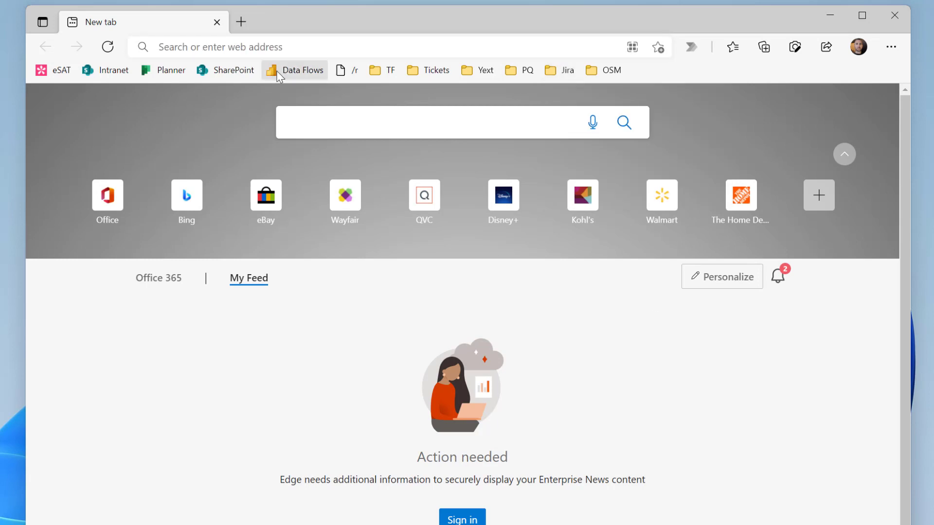
{"action": "left_click", "coordinate": [307, 72]}
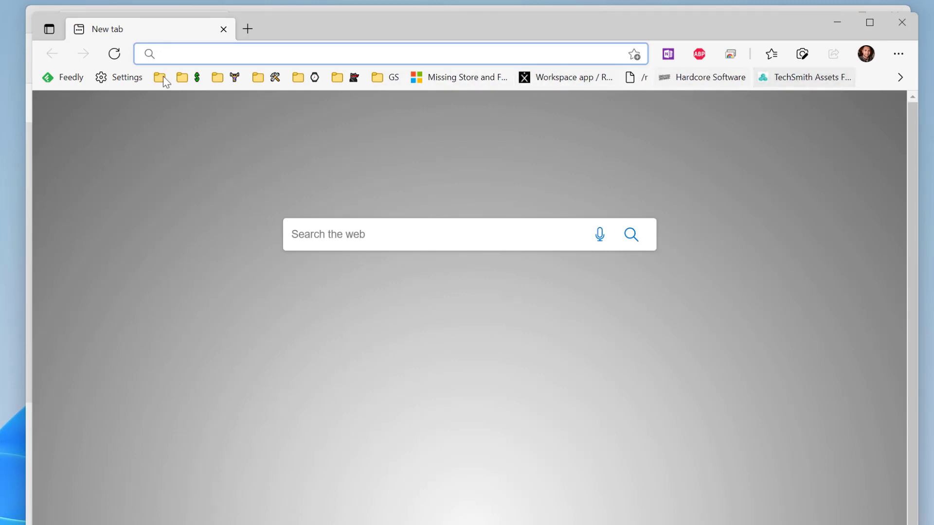
Step: Minimize the other Edge window and start the Power BI sign-in with the work e-mail address
{"action": "left_click", "coordinate": [837, 23]}
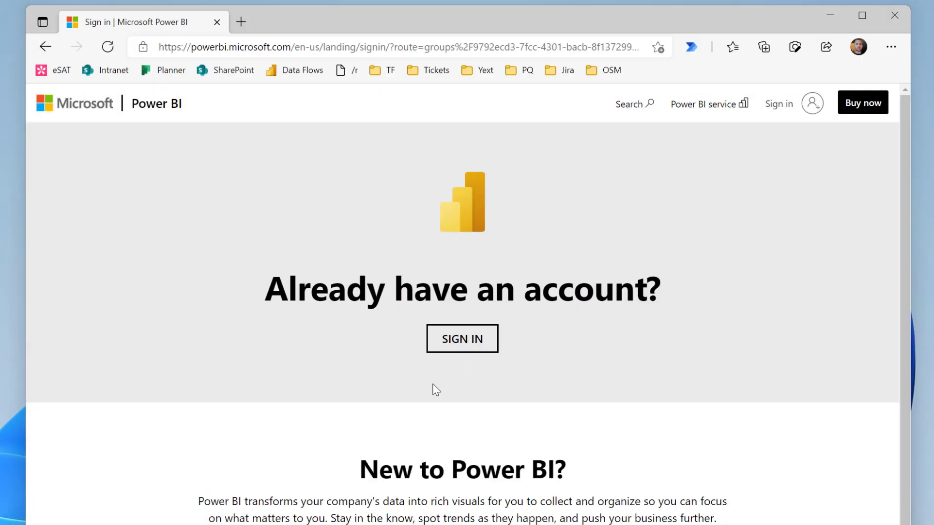
{"action": "left_click", "coordinate": [479, 340]}
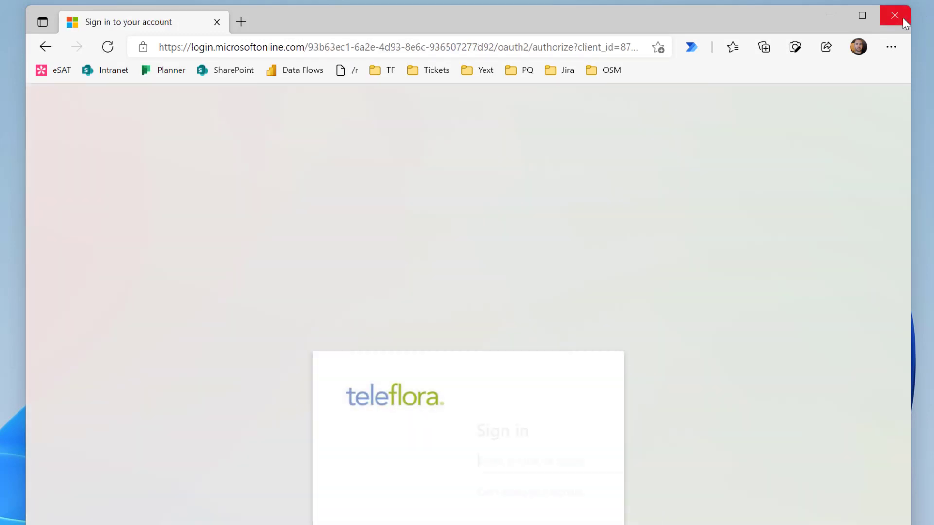
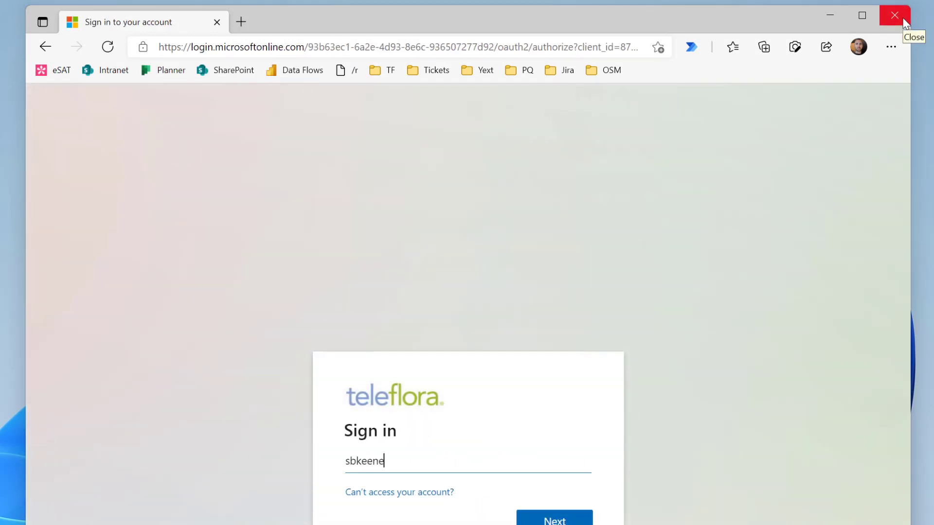
{"action": "key", "text": "Return"}
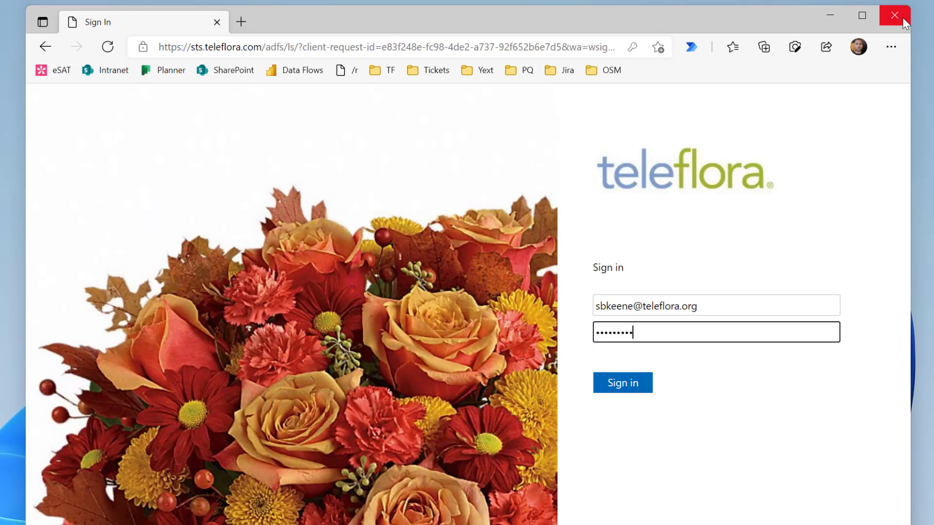
Step: Enter the work account password, stay signed in, and close the Power BI window
{"action": "key", "text": "ctrl+a"}
{"action": "type", "text": "••"}
{"action": "key", "text": "ctrl+a"}
{"action": "type", "text": "••••••••"}
{"action": "key", "text": "Return"}
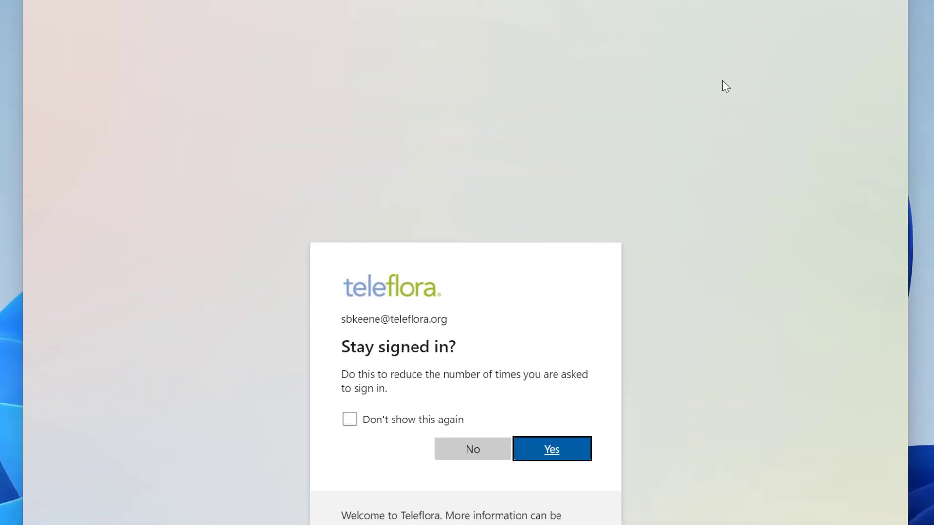
{"action": "left_click", "coordinate": [567, 352]}
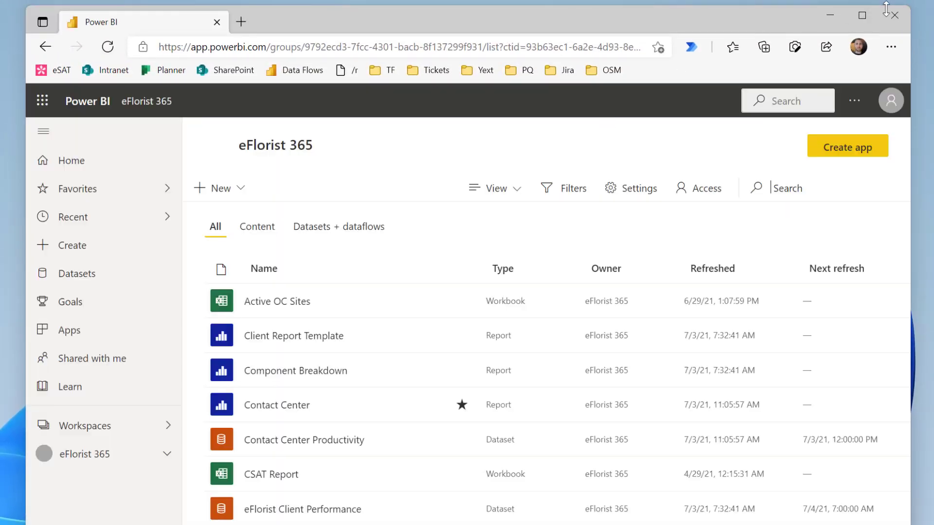
{"action": "left_click", "coordinate": [895, 15]}
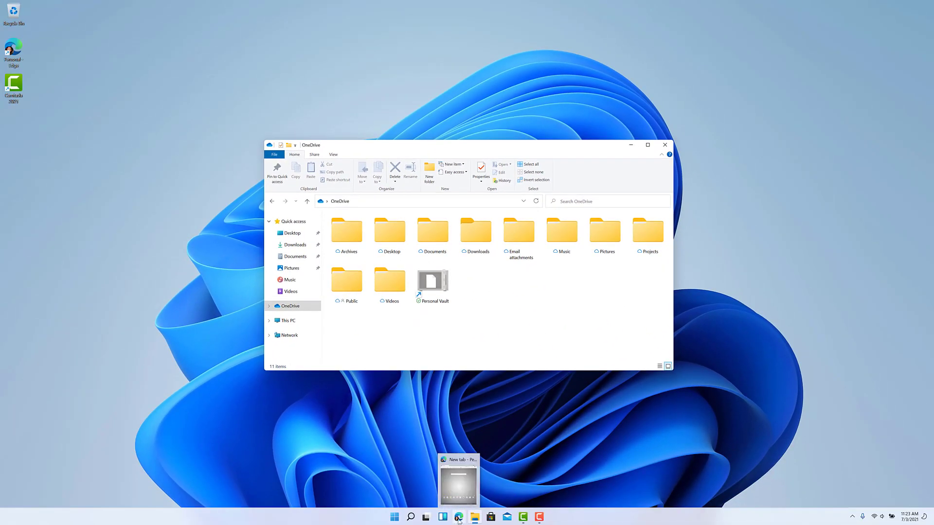
Step: Go to office.com in Edge and sign in with the personal account, declining the work profile
{"action": "left_click", "coordinate": [458, 517]}
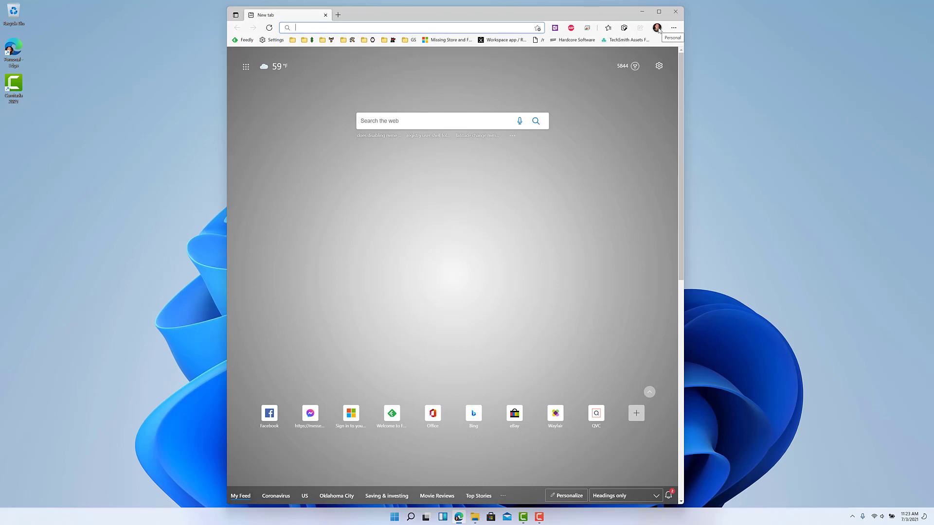
{"action": "type", "text": "office"}
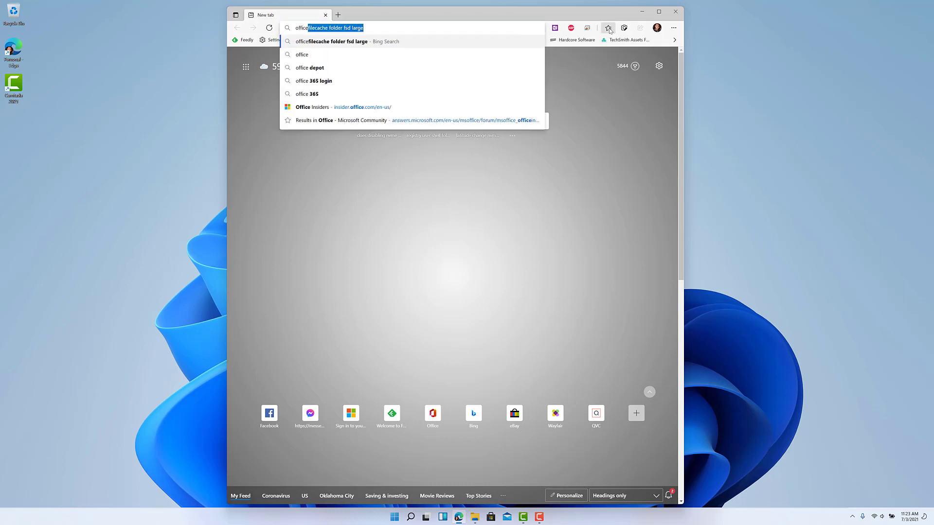
{"action": "key", "text": "Return"}
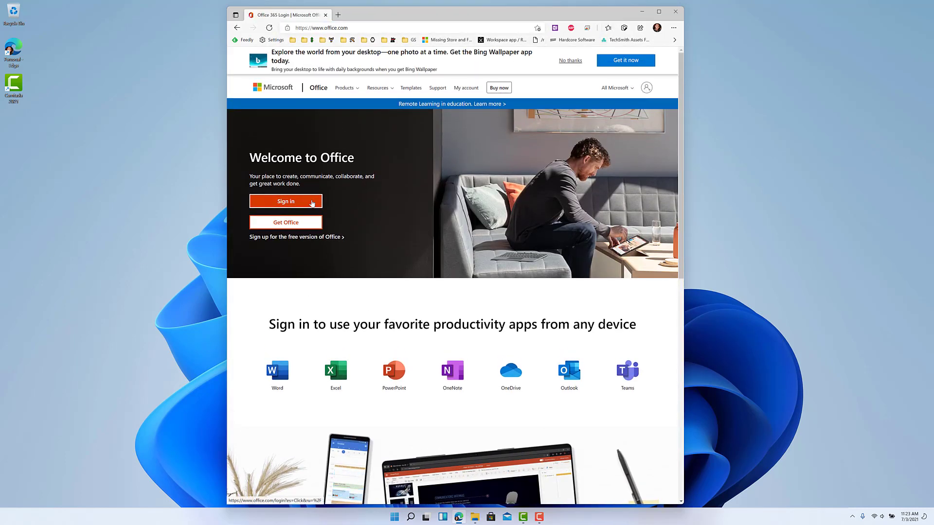
{"action": "left_click", "coordinate": [310, 201]}
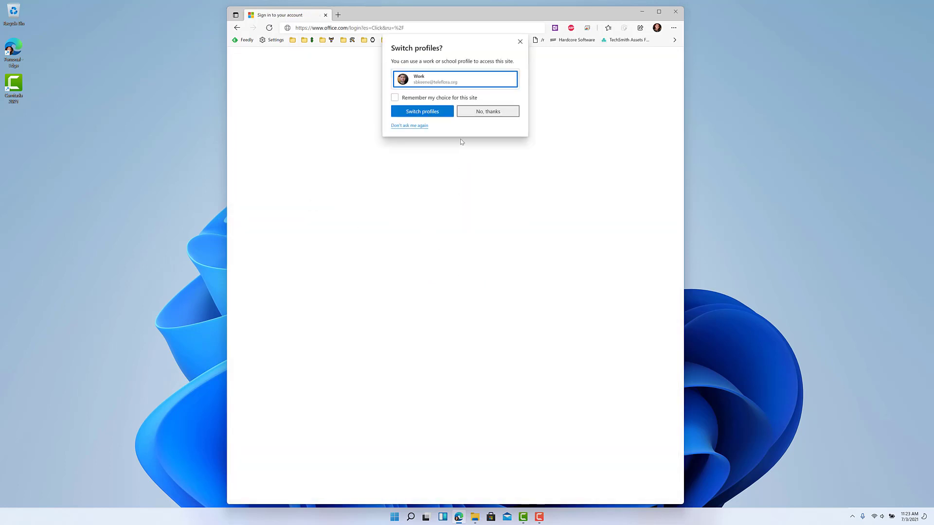
{"action": "left_click", "coordinate": [487, 112]}
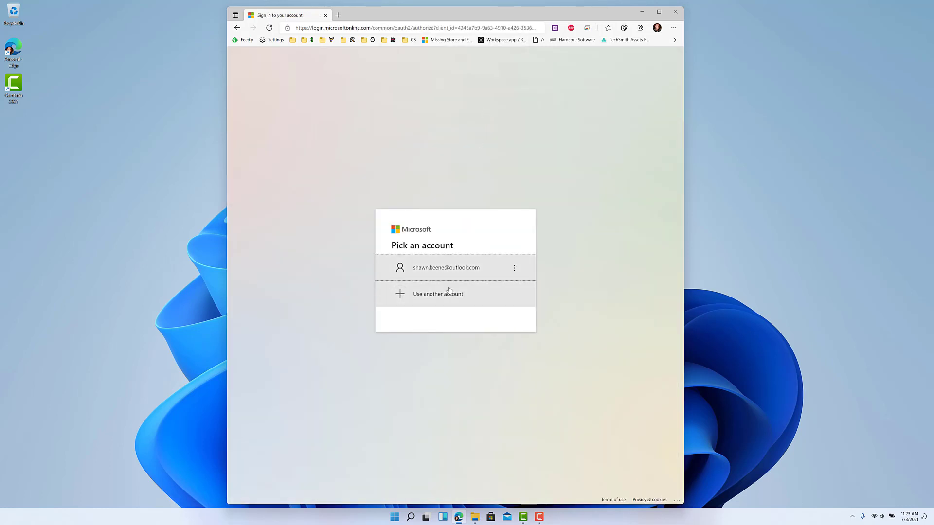
{"action": "left_click", "coordinate": [449, 272]}
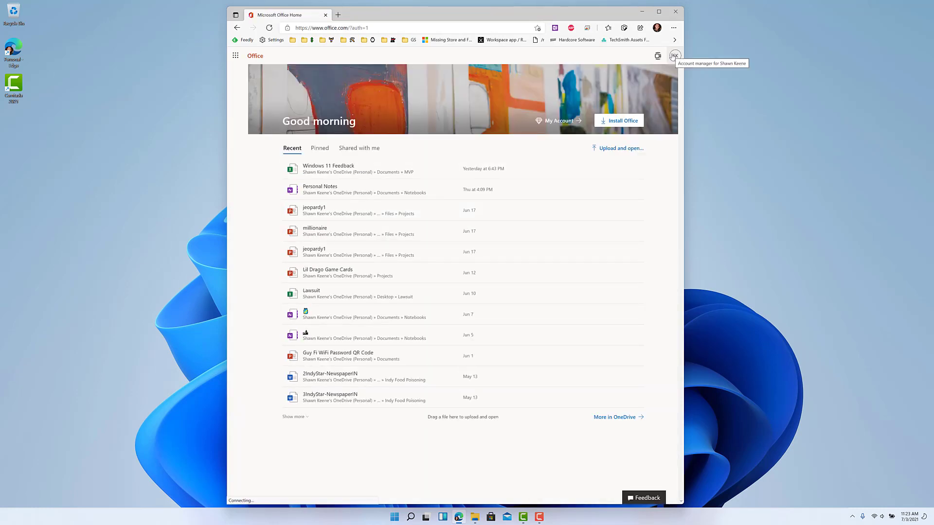
Step: Open the Office installs page and sign Office out of the YOGA device
{"action": "left_click", "coordinate": [674, 56]}
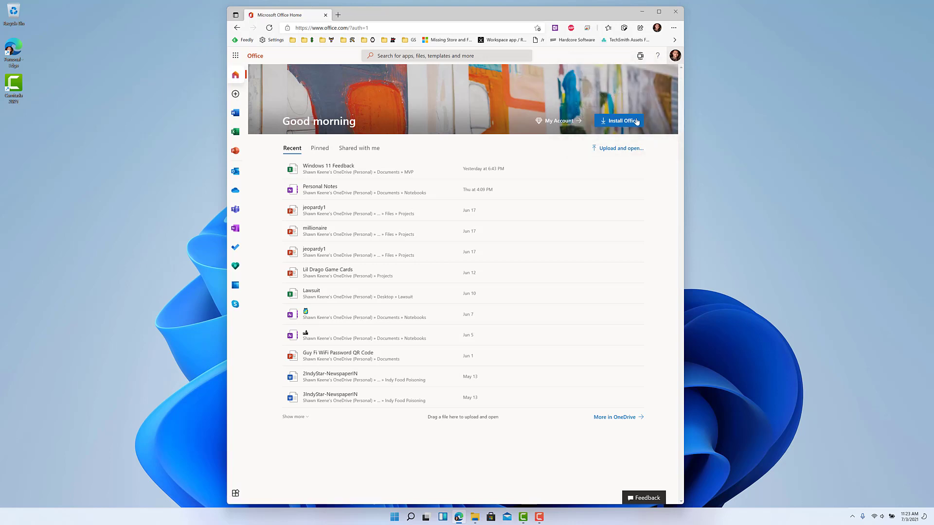
{"action": "left_click", "coordinate": [637, 121]}
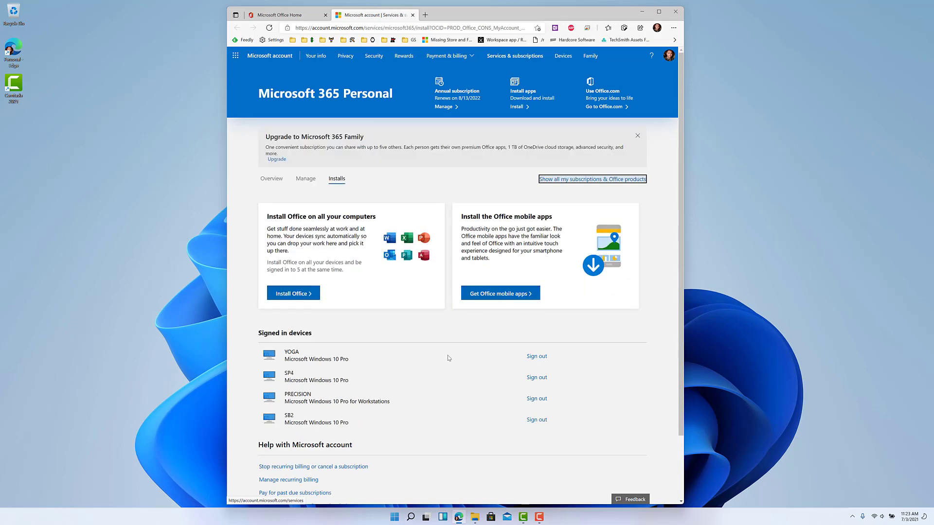
{"action": "left_click", "coordinate": [542, 358]}
{"action": "left_click", "coordinate": [499, 302]}
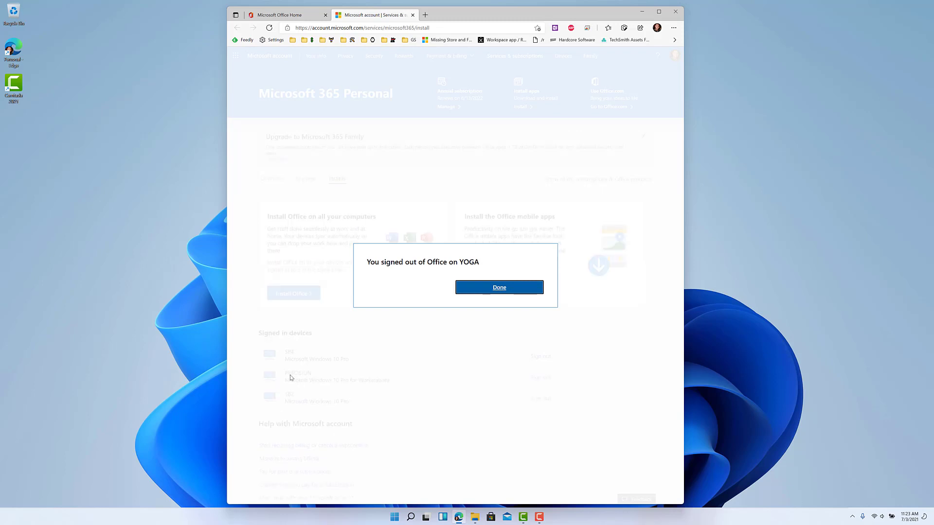
{"action": "left_click", "coordinate": [519, 285]}
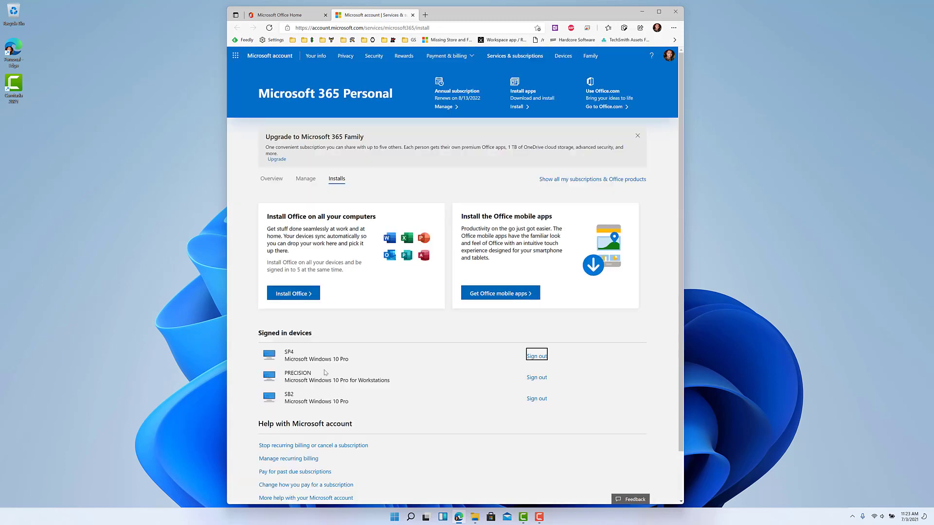
Step: Sign Office out of the PRECISION and SP4 devices, leaving only SB2
{"action": "left_click", "coordinate": [535, 382]}
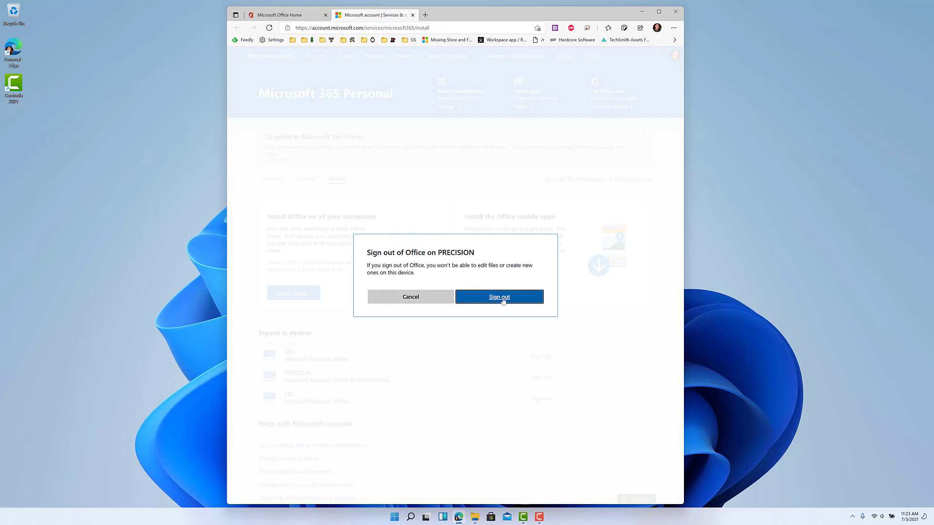
{"action": "left_click", "coordinate": [501, 300]}
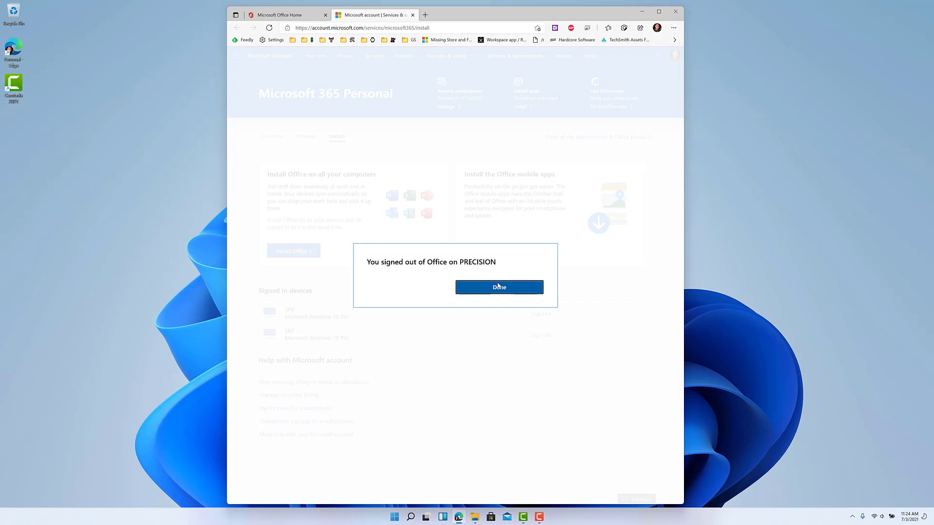
{"action": "left_click", "coordinate": [498, 286]}
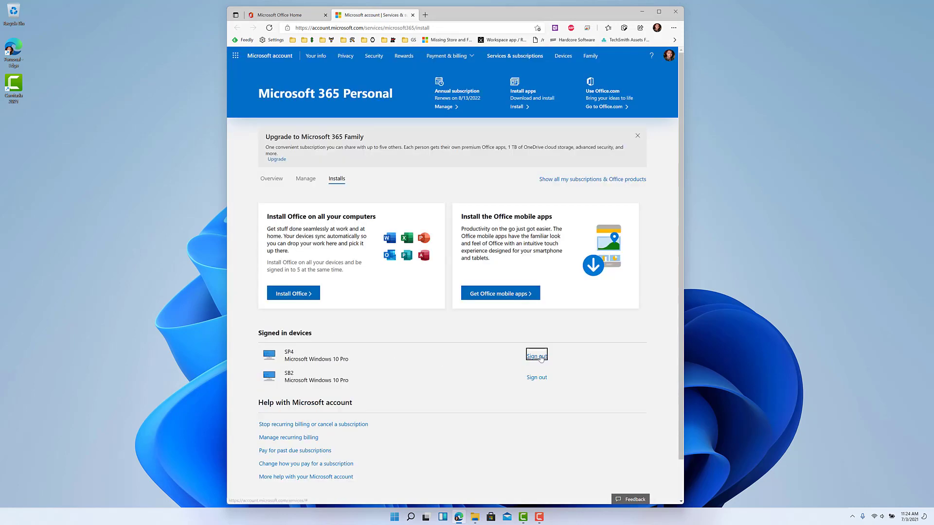
{"action": "left_click", "coordinate": [537, 356]}
{"action": "left_click", "coordinate": [518, 298]}
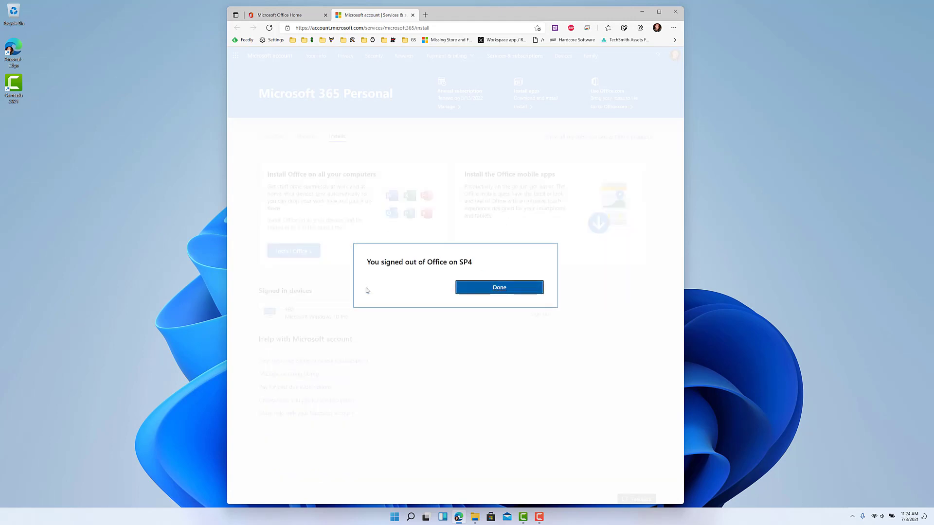
{"action": "left_click", "coordinate": [501, 288]}
Step: Download 64-bit Office, run OfficeSetup.exe, and close the Microsoft account tab
{"action": "left_click", "coordinate": [293, 250]}
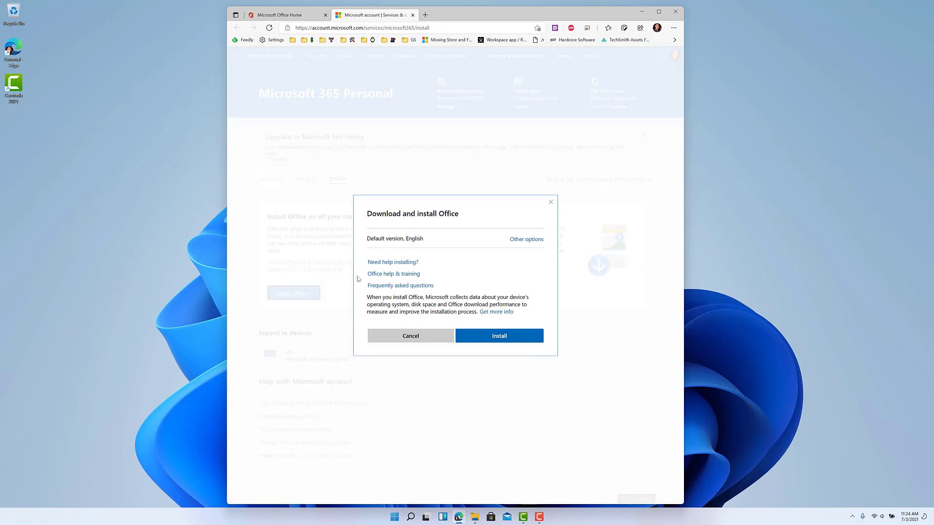
{"action": "left_click", "coordinate": [542, 240]}
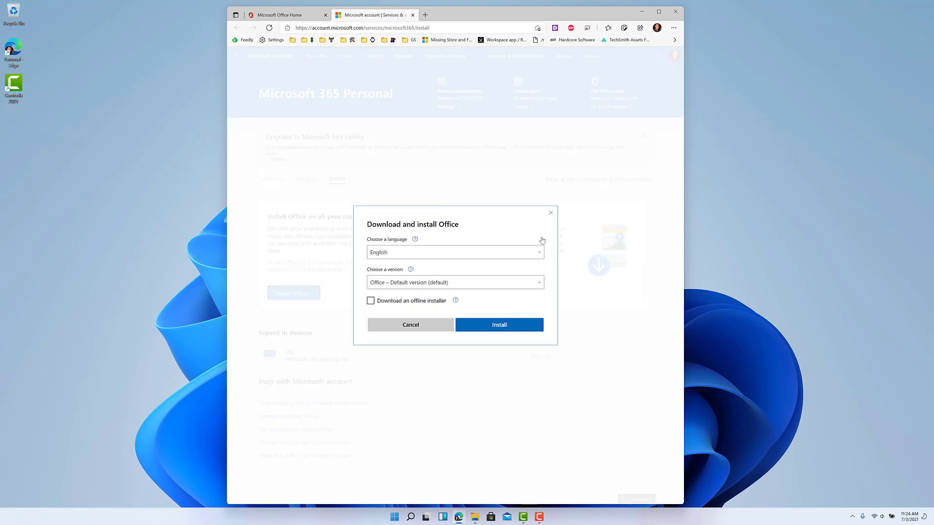
{"action": "left_click", "coordinate": [418, 287]}
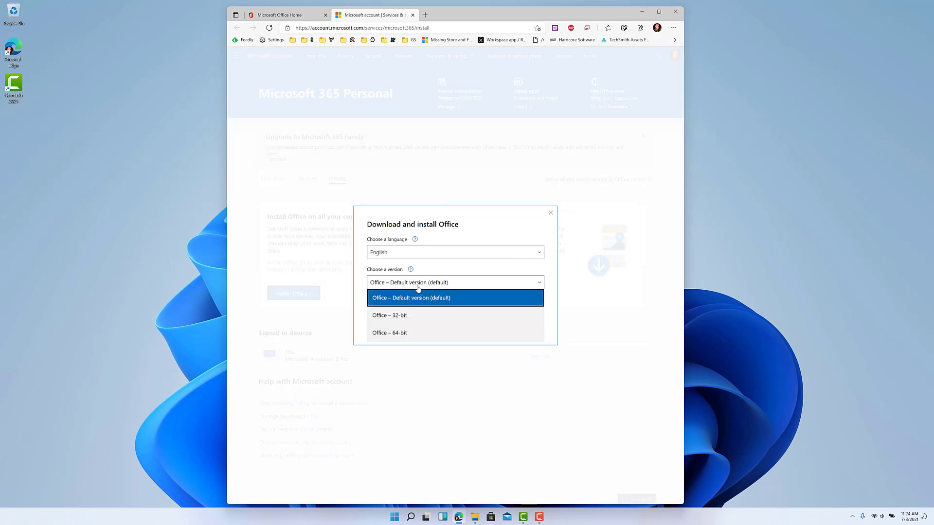
{"action": "left_click", "coordinate": [412, 335]}
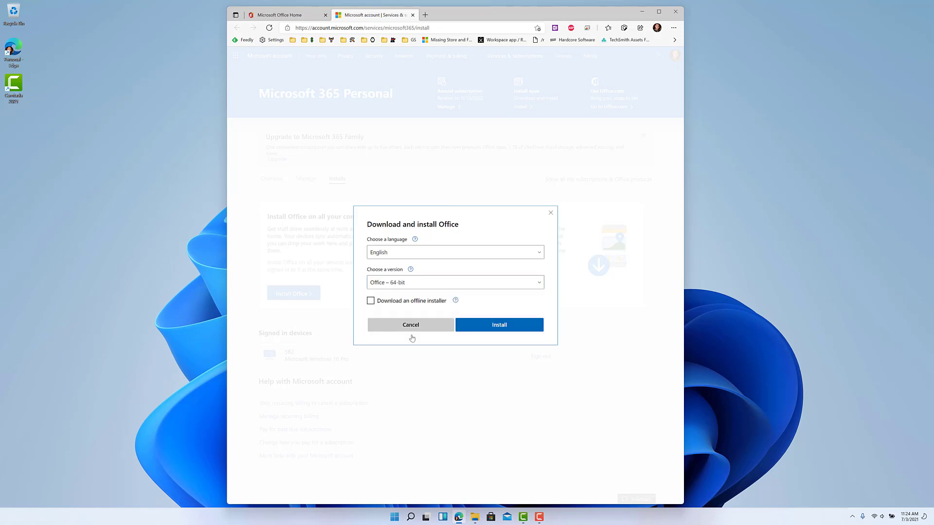
{"action": "left_click", "coordinate": [496, 327]}
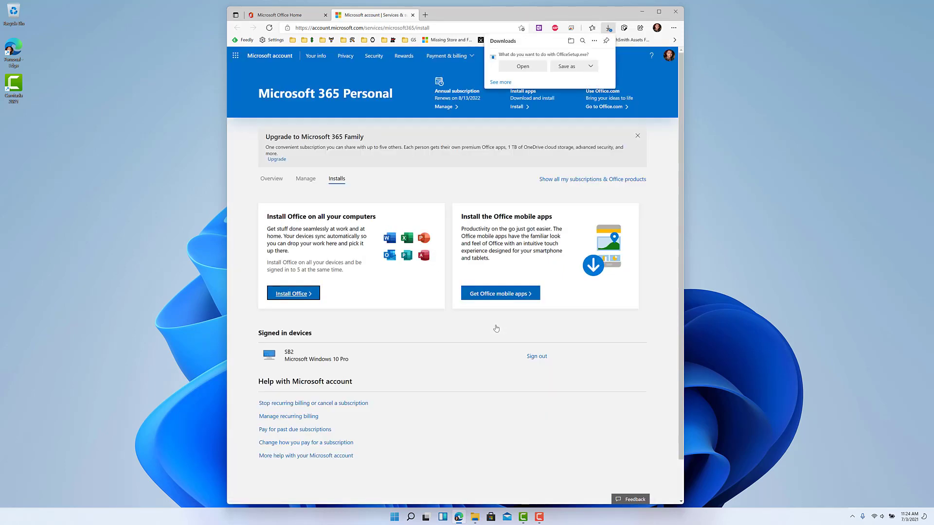
{"action": "left_click", "coordinate": [530, 67]}
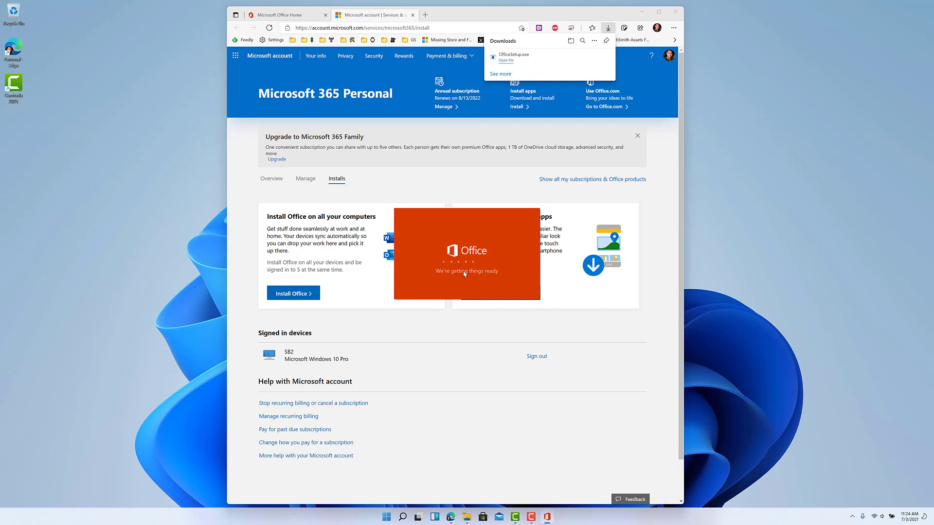
{"action": "key", "text": "ctrl+w"}
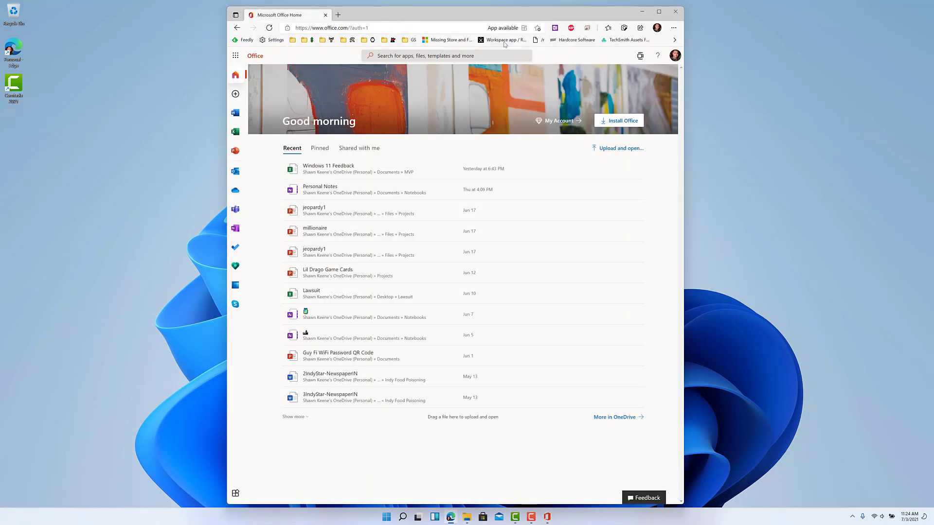
Step: Close Edge and open the OneDrive Archives > Apps folder
{"action": "left_click", "coordinate": [675, 12]}
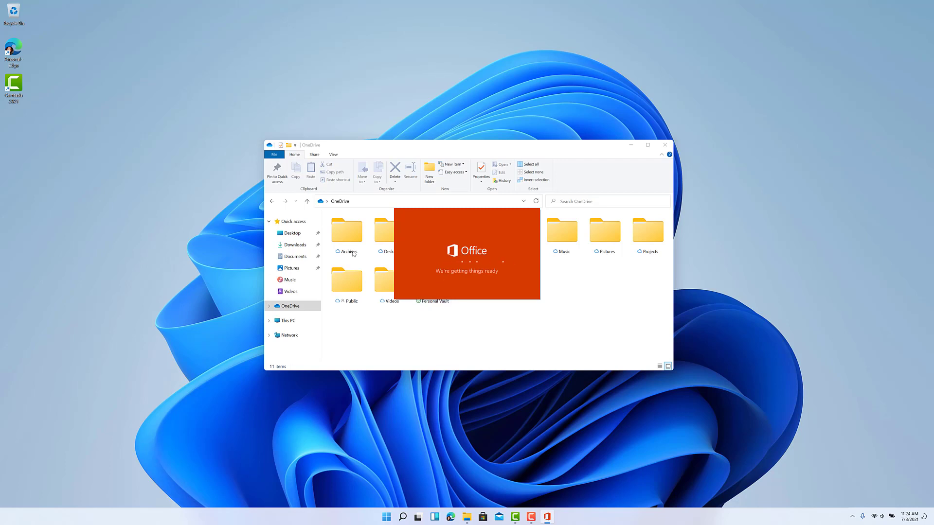
{"action": "double_click", "coordinate": [342, 239]}
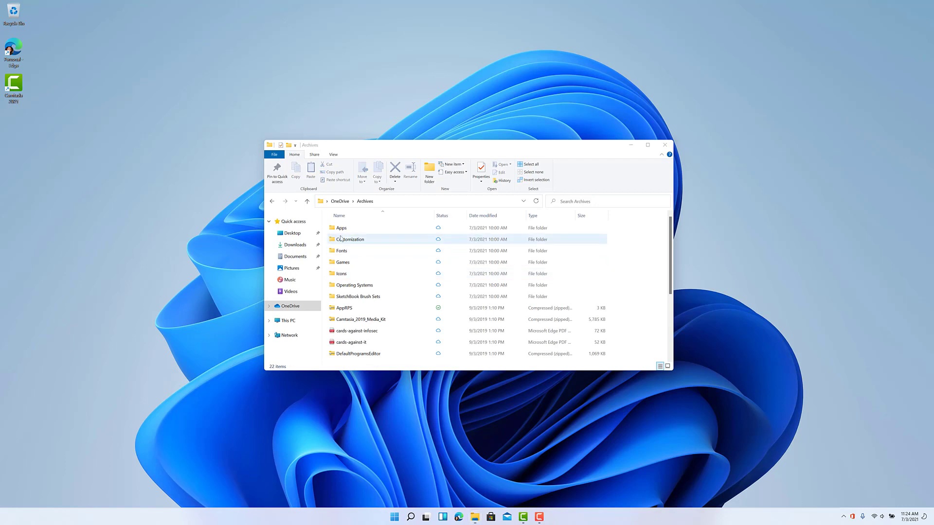
{"action": "double_click", "coordinate": [341, 230]}
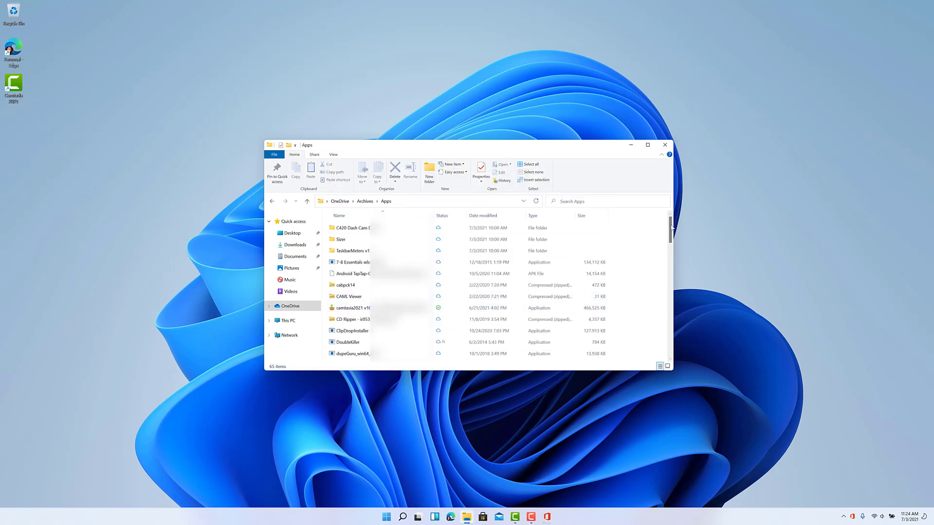
Step: Scroll through the Apps folder and open the Snagit 2021 installer to download it
{"action": "left_click_drag", "start_coordinate": [672, 229], "coordinate": [670, 285]}
{"action": "left_click", "coordinate": [506, 295]}
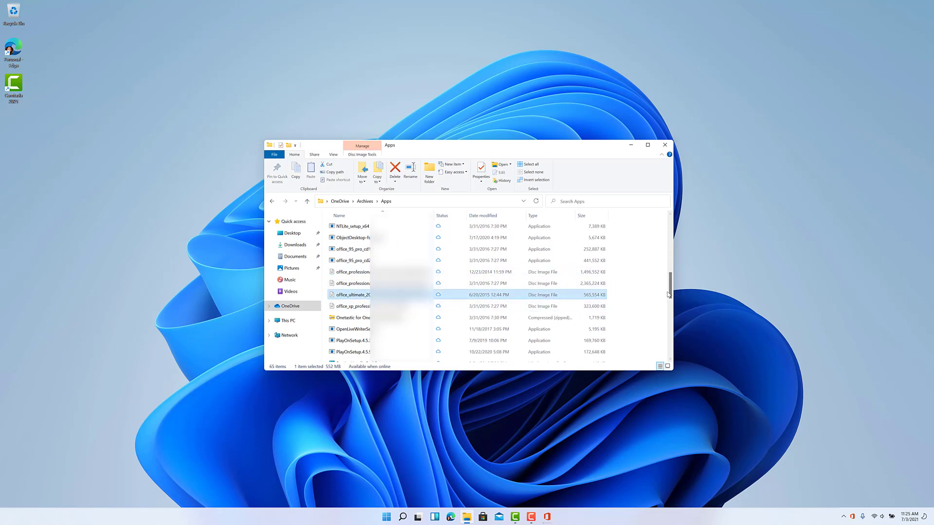
{"action": "left_click_drag", "start_coordinate": [671, 296], "coordinate": [670, 324]}
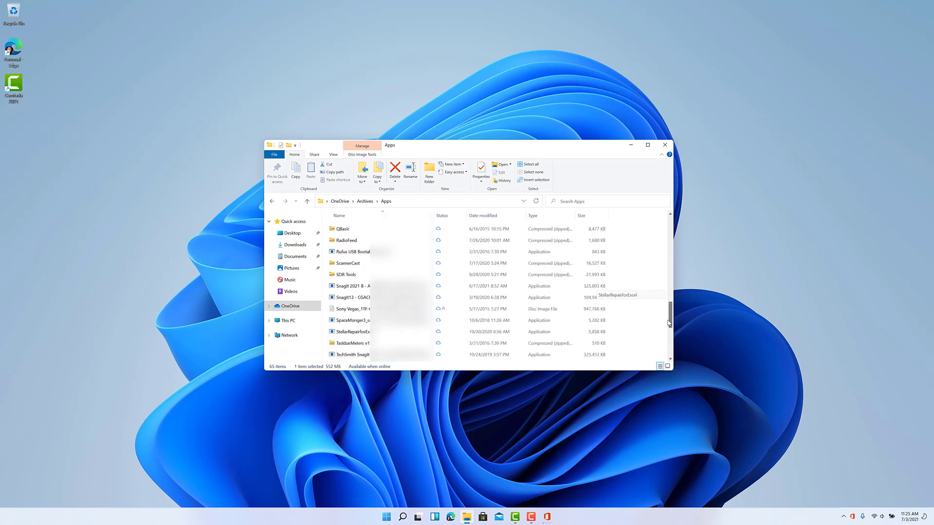
{"action": "left_click", "coordinate": [361, 288]}
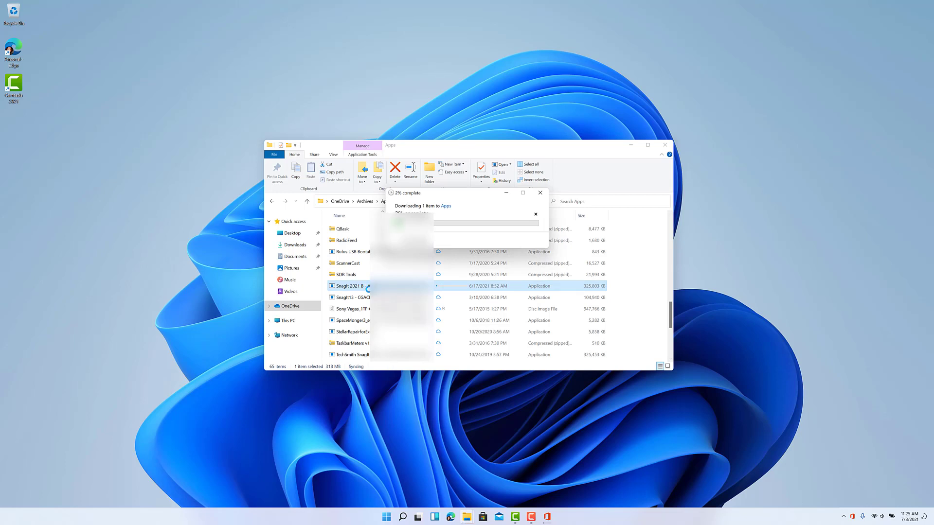
{"action": "mouse_move", "coordinate": [516, 521]}
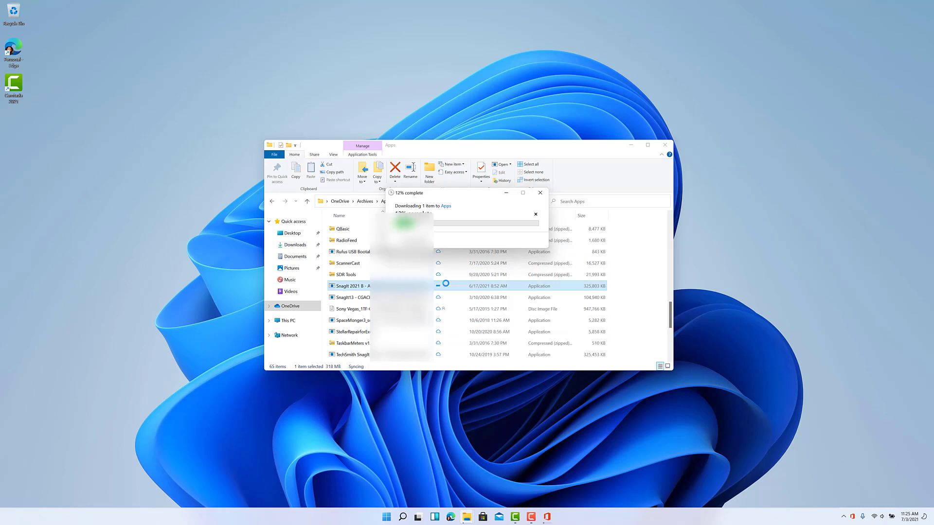
{"action": "left_click", "coordinate": [657, 299]}
{"action": "left_click_drag", "start_coordinate": [671, 317], "coordinate": [643, 217]}
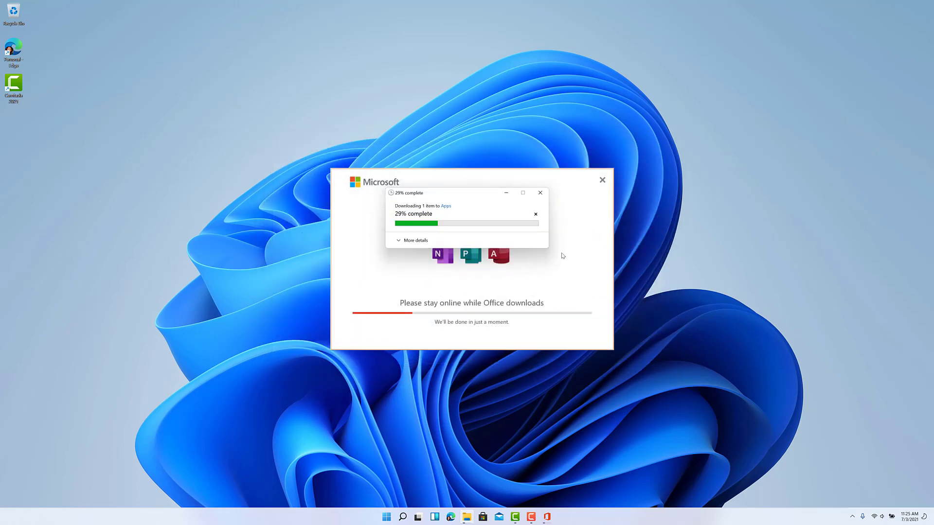
Step: Launch Microsoft Store and install MyRadar Ad Free from My Library's Ready to install list
{"action": "left_click", "coordinate": [386, 517]}
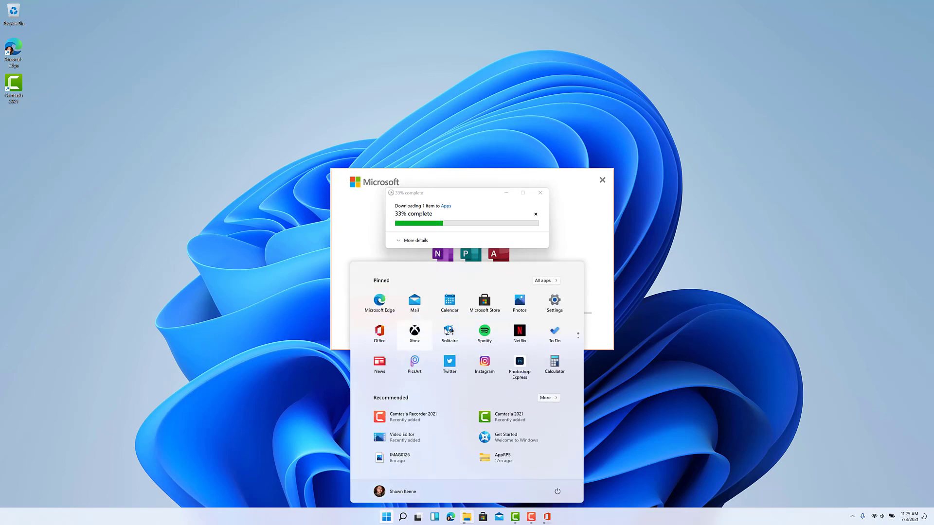
{"action": "left_click", "coordinate": [483, 302]}
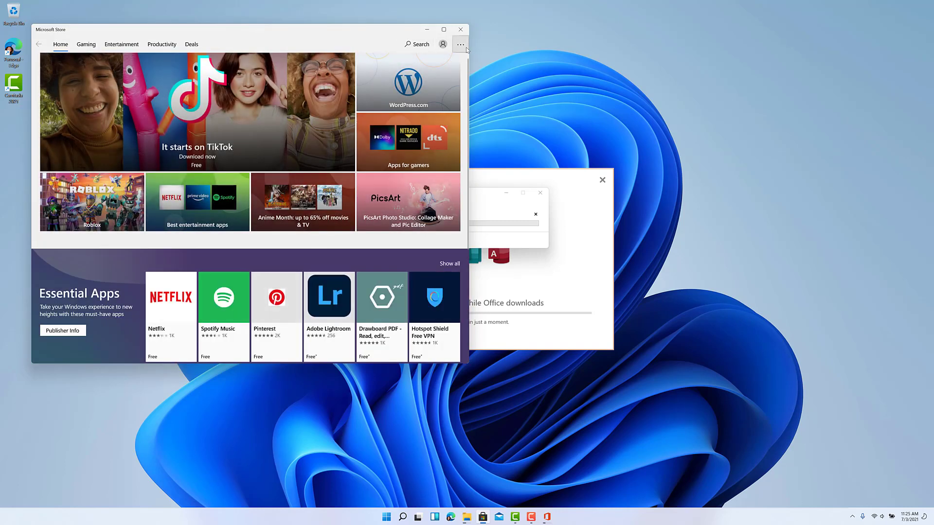
{"action": "left_click", "coordinate": [460, 45]}
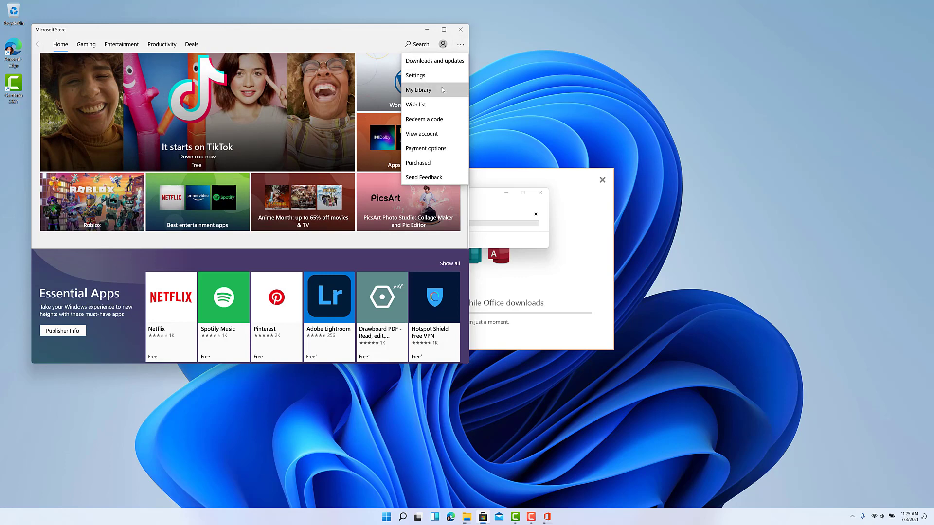
{"action": "left_click", "coordinate": [441, 88]}
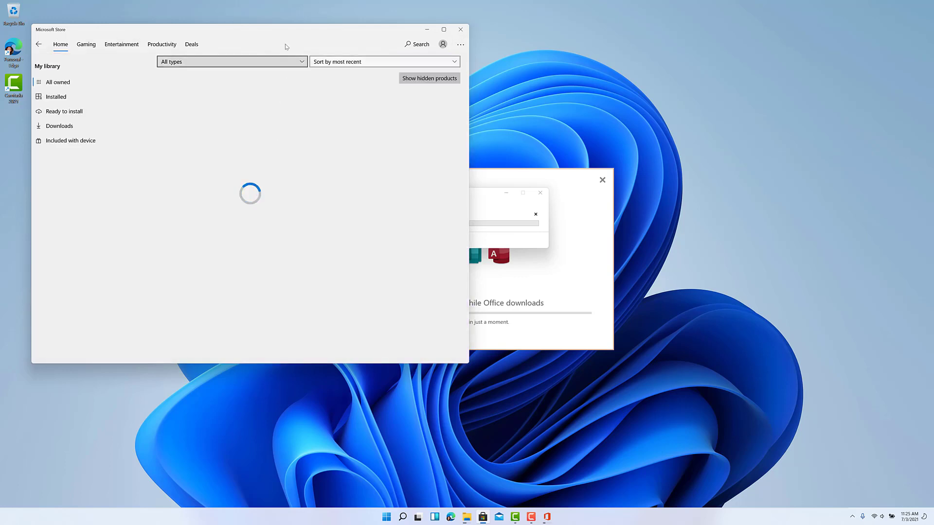
{"action": "left_click_drag", "start_coordinate": [275, 34], "coordinate": [487, 46]}
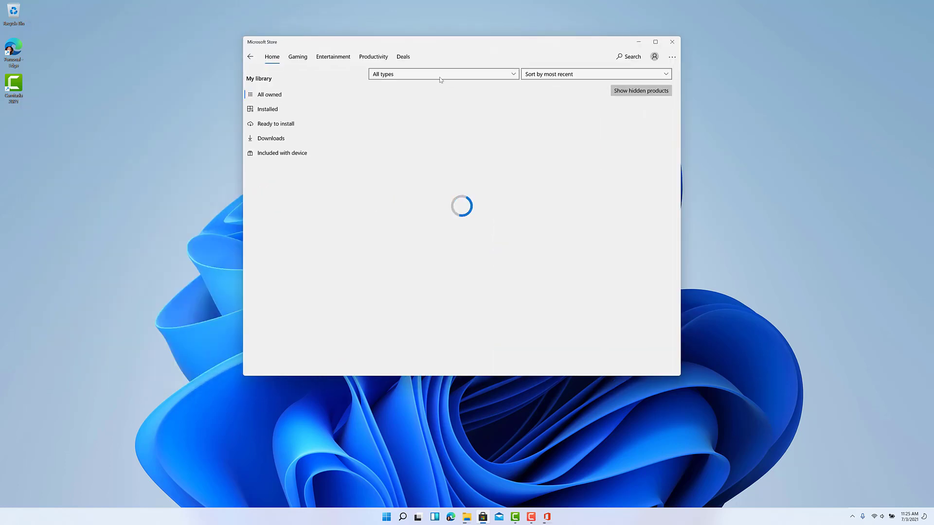
{"action": "left_click", "coordinate": [295, 125]}
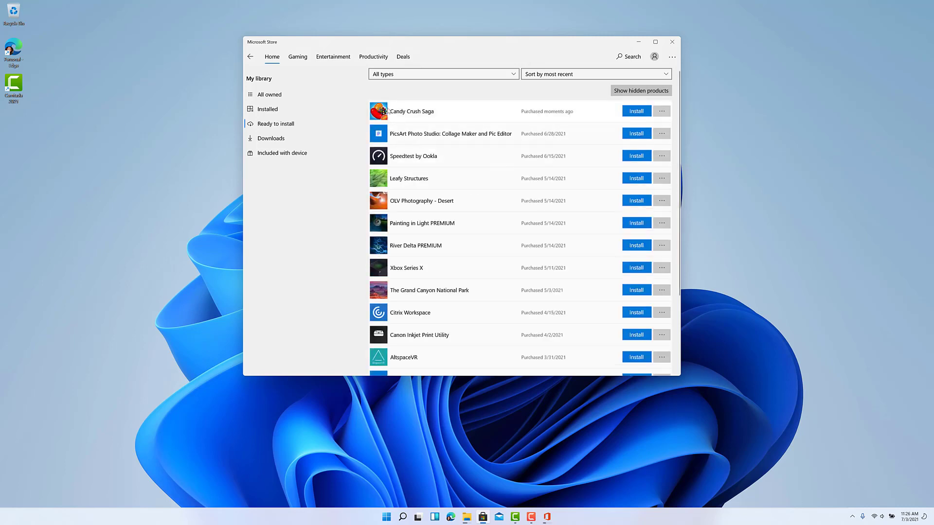
{"action": "left_click", "coordinate": [632, 321]}
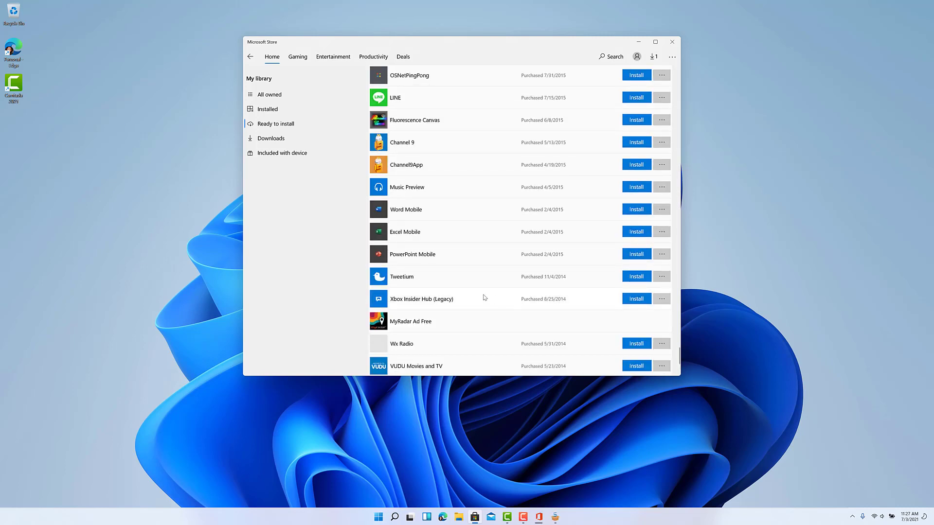
{"action": "scroll", "coordinate": [483, 299], "scroll_direction": "down", "scroll_amount": 2}
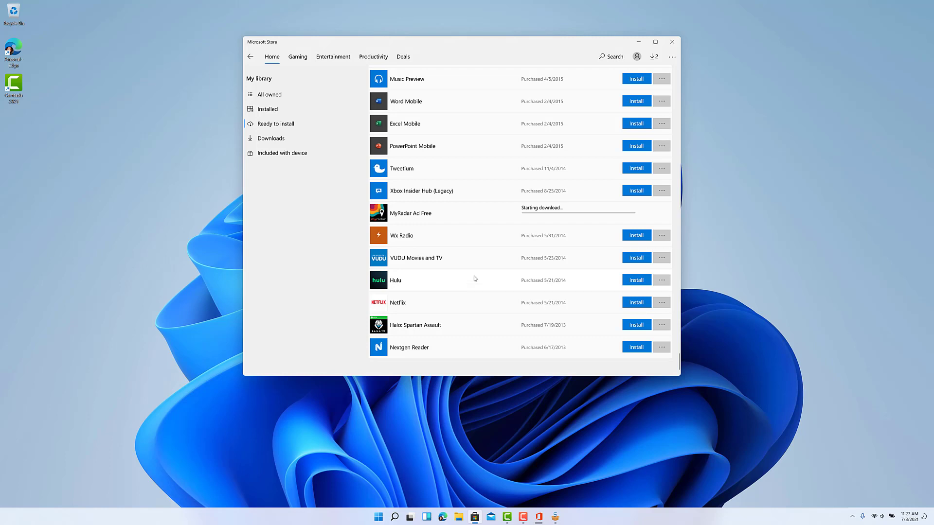
Step: Close the Store, accept the Snagit license terms, and start the Snagit 2021 install
{"action": "left_click", "coordinate": [679, 45]}
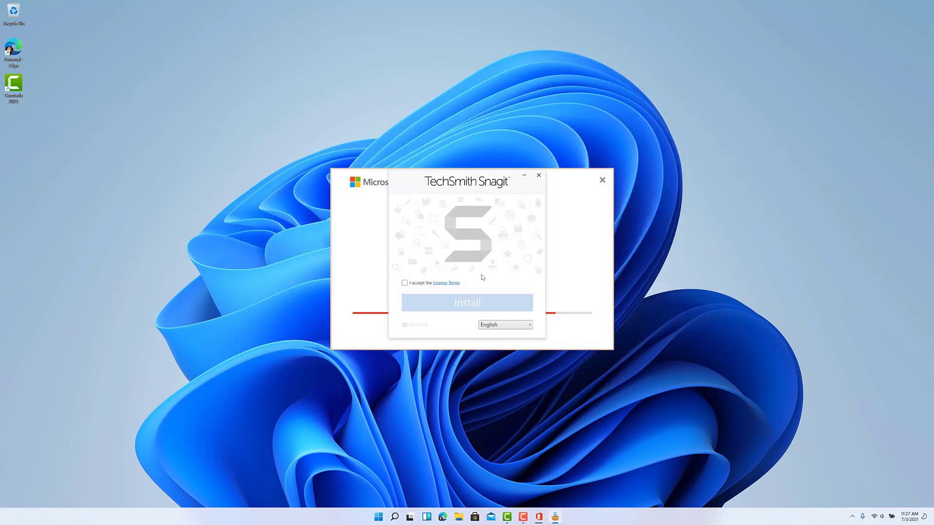
{"action": "left_click", "coordinate": [404, 283]}
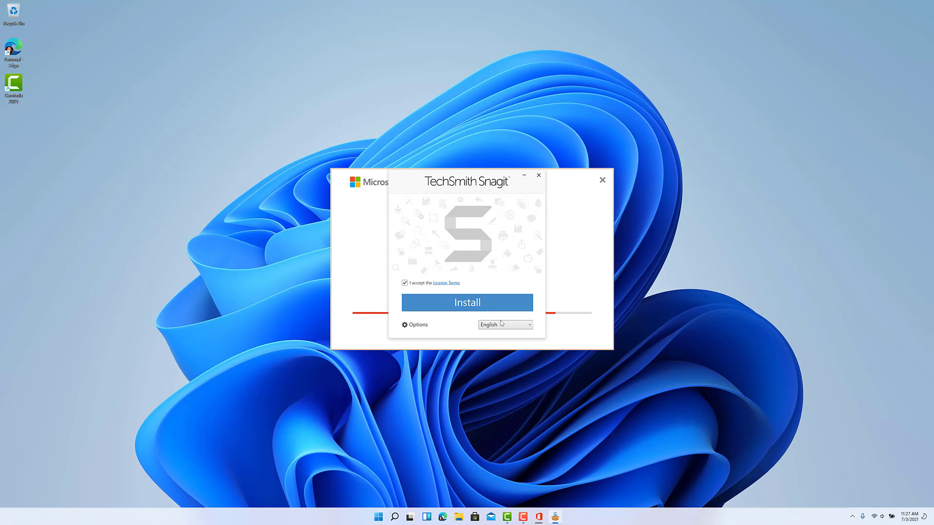
{"action": "left_click", "coordinate": [479, 302]}
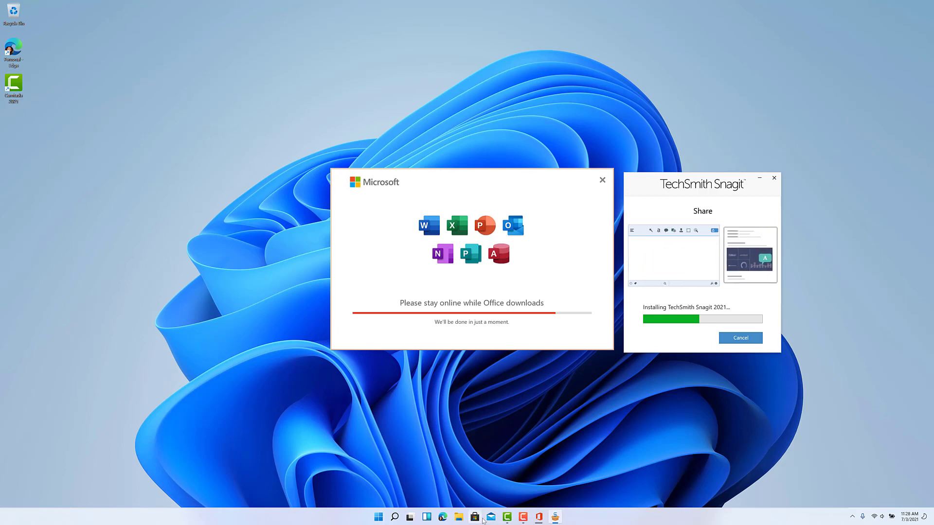
Step: Search the Store for 'lightroom' and get Adobe Lightroom
{"action": "left_click", "coordinate": [476, 517]}
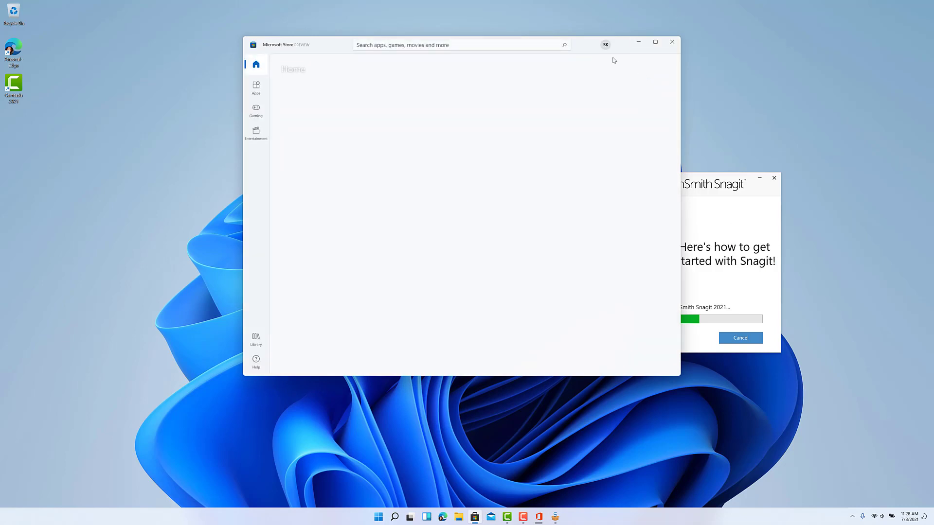
{"action": "left_click", "coordinate": [463, 43]}
{"action": "type", "text": "lig"}
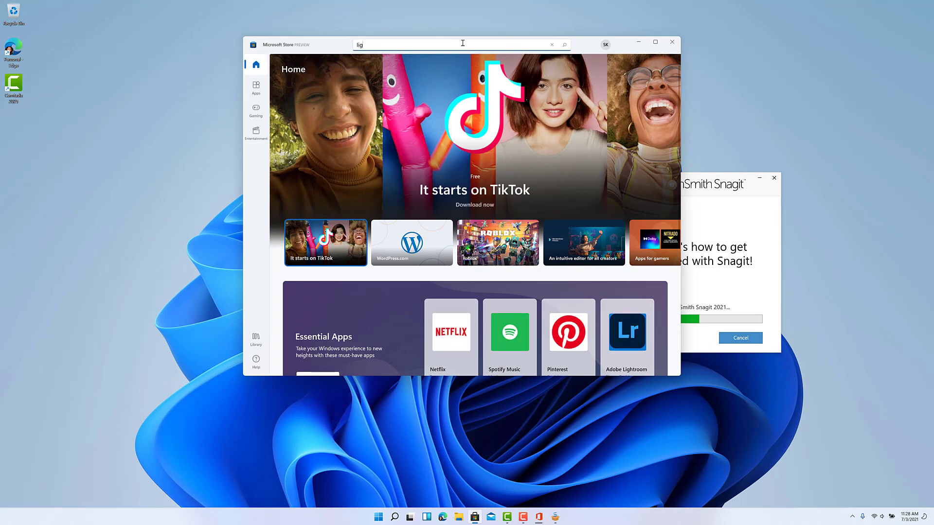
{"action": "type", "text": "htroom"}
{"action": "key", "text": "Return"}
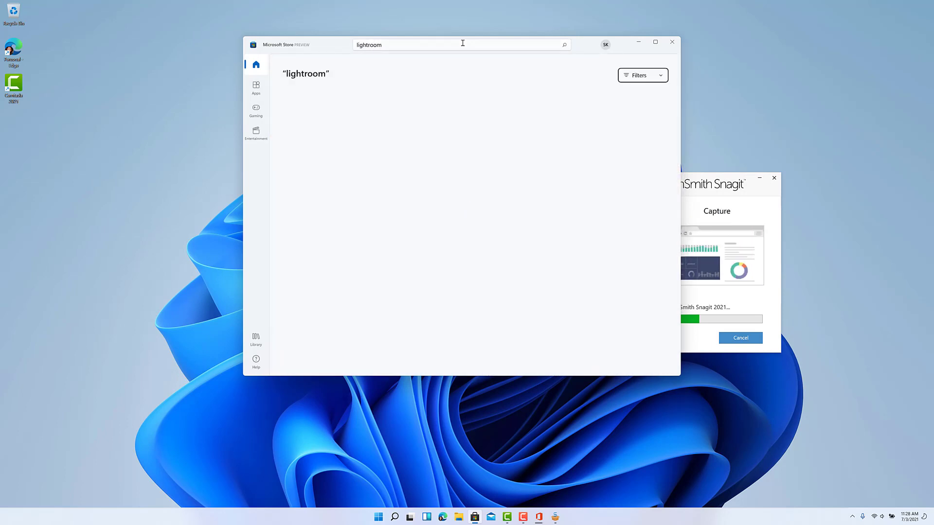
{"action": "left_click", "coordinate": [302, 152]}
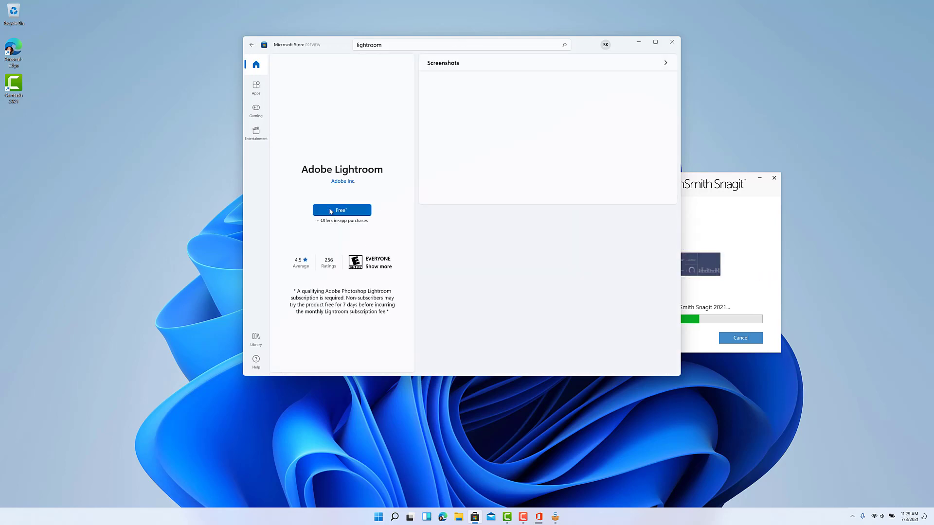
{"action": "left_click", "coordinate": [350, 212]}
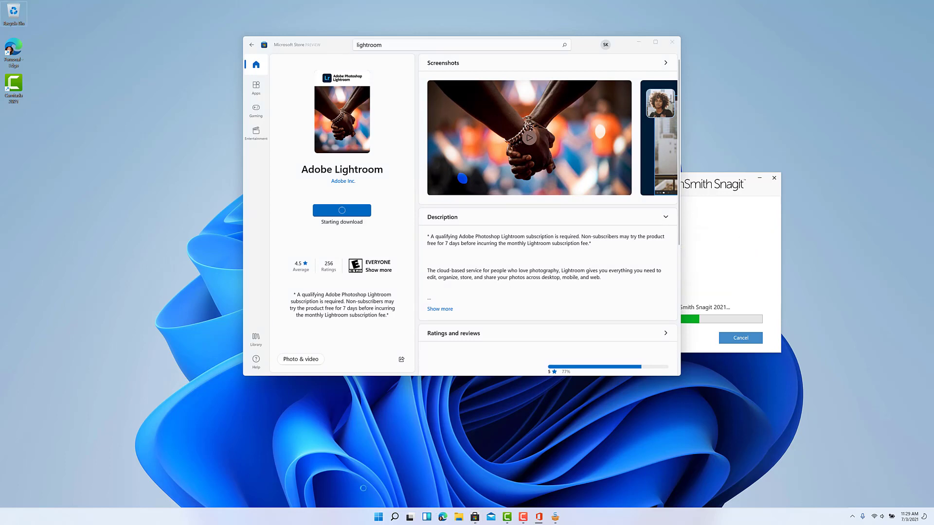
Step: Open and close the Start menu, then minimize the Microsoft Store window
{"action": "left_click", "coordinate": [375, 519]}
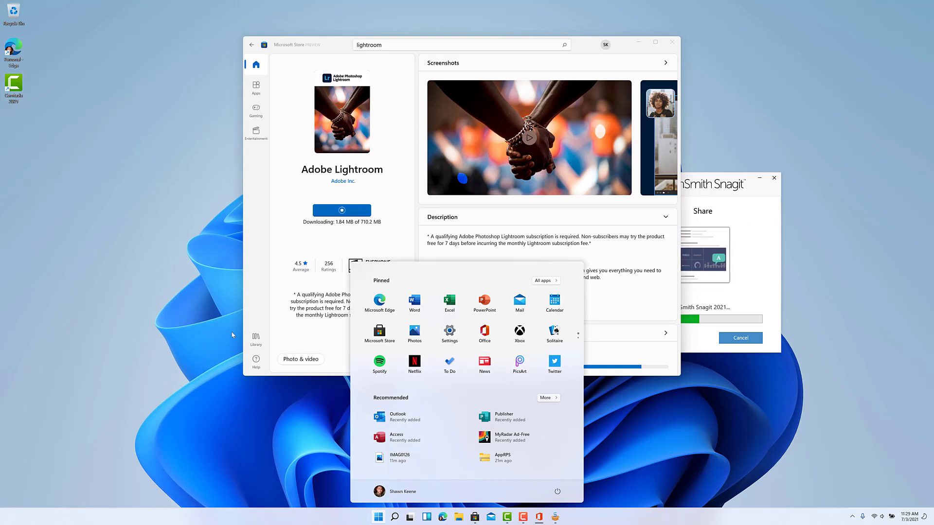
{"action": "left_click", "coordinate": [280, 492]}
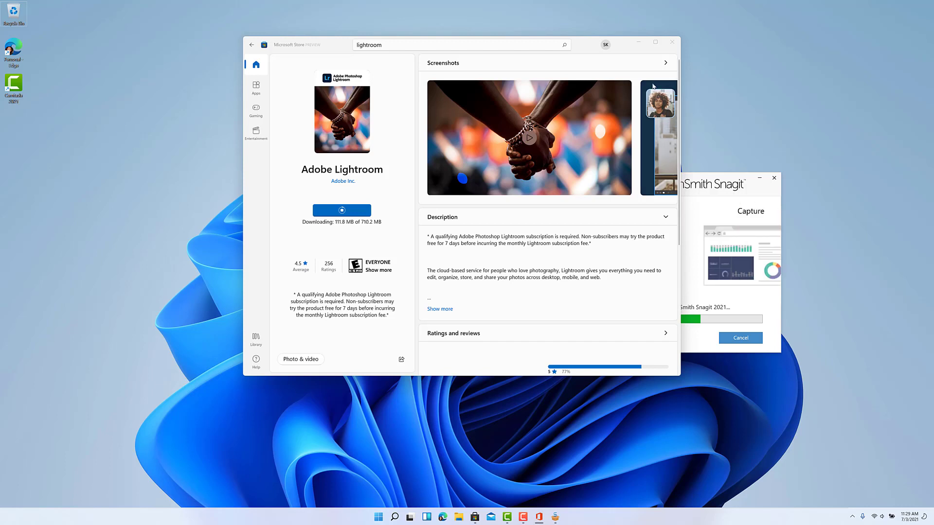
{"action": "left_click", "coordinate": [639, 42]}
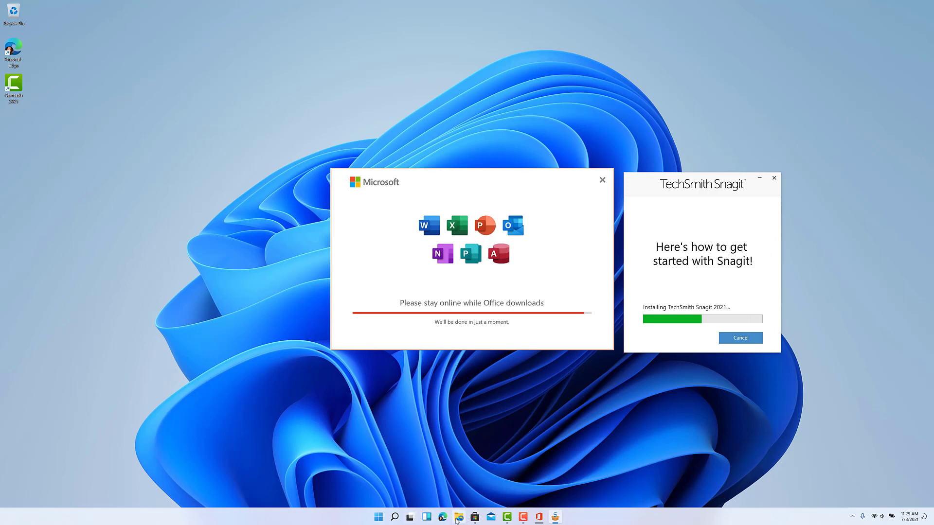
Step: Open File Explorer, check the hidden tray icons, then clear notifications and close the calendar
{"action": "left_click", "coordinate": [458, 518]}
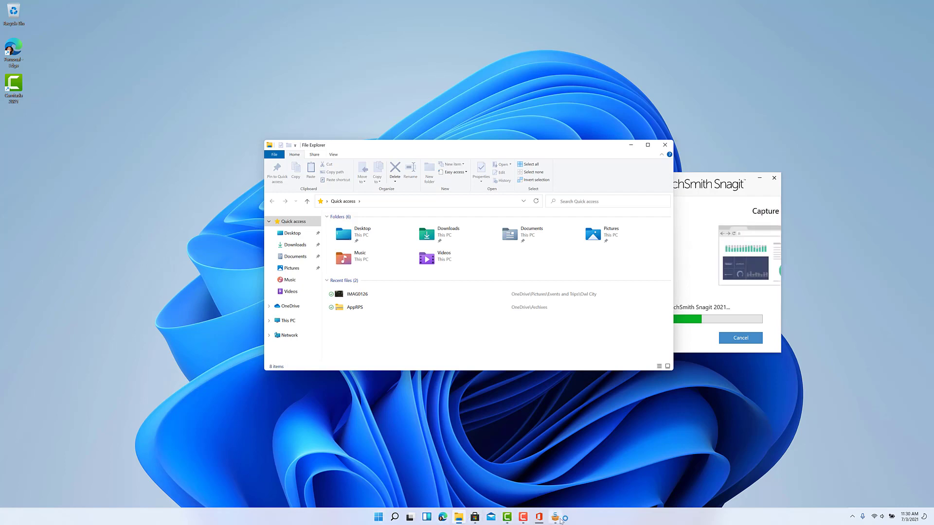
{"action": "left_click", "coordinate": [853, 519]}
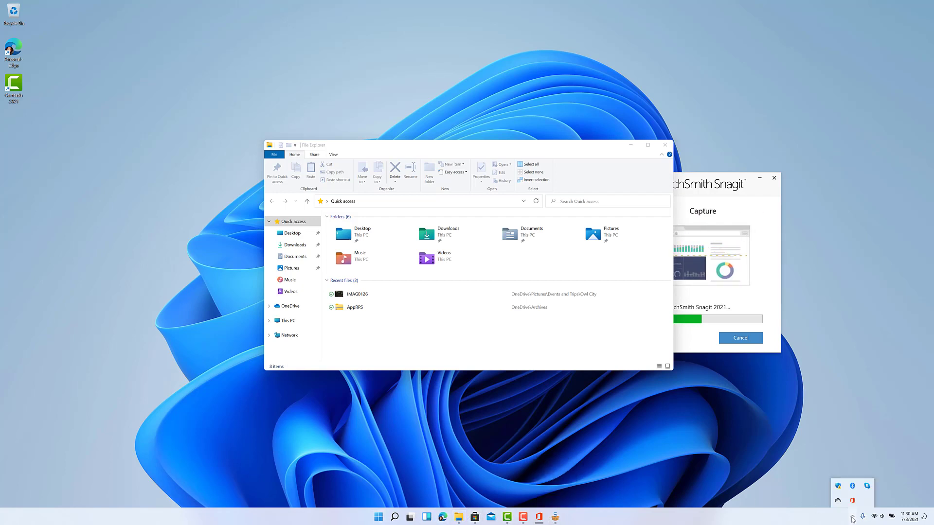
{"action": "left_click", "coordinate": [853, 519]}
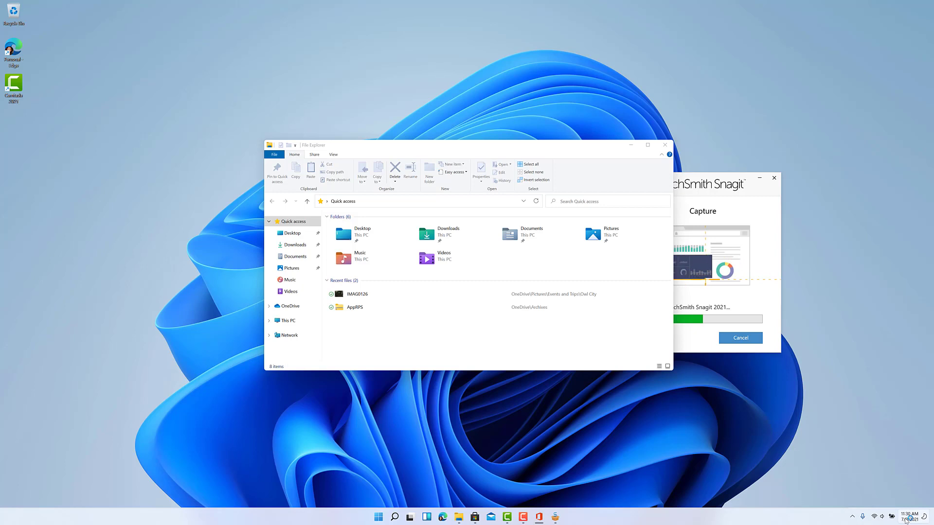
{"action": "left_click", "coordinate": [907, 519]}
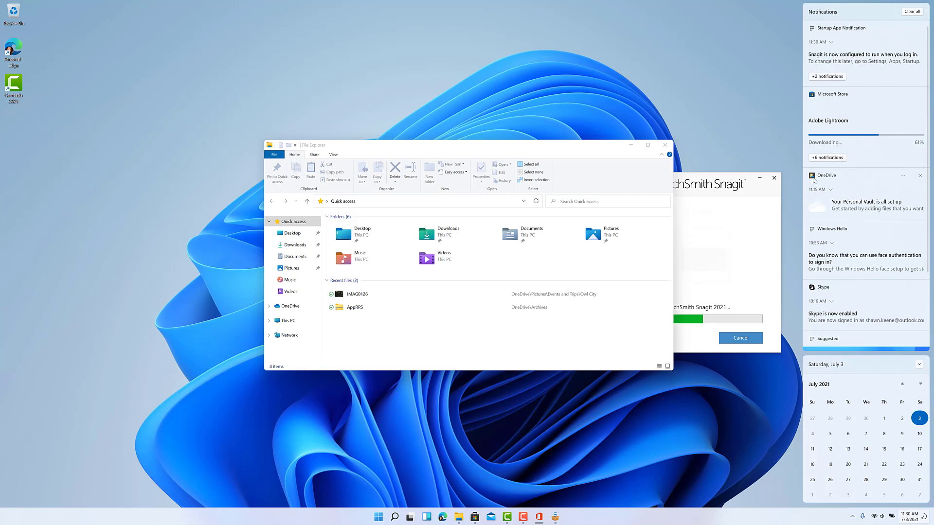
{"action": "left_click", "coordinate": [914, 12]}
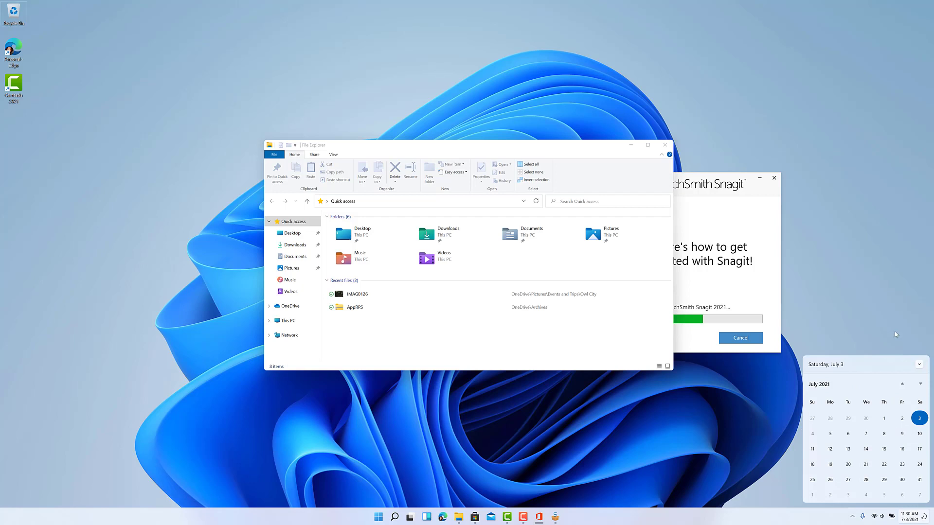
{"action": "left_click", "coordinate": [897, 335]}
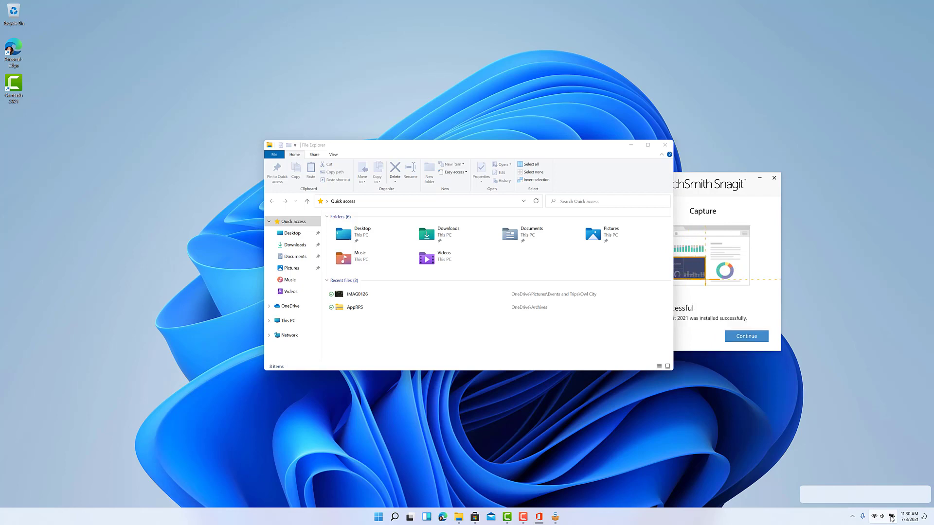
Step: Open Quick Settings, adjust the volume slightly, and close the Settings window opened by mistake
{"action": "left_click", "coordinate": [892, 518]}
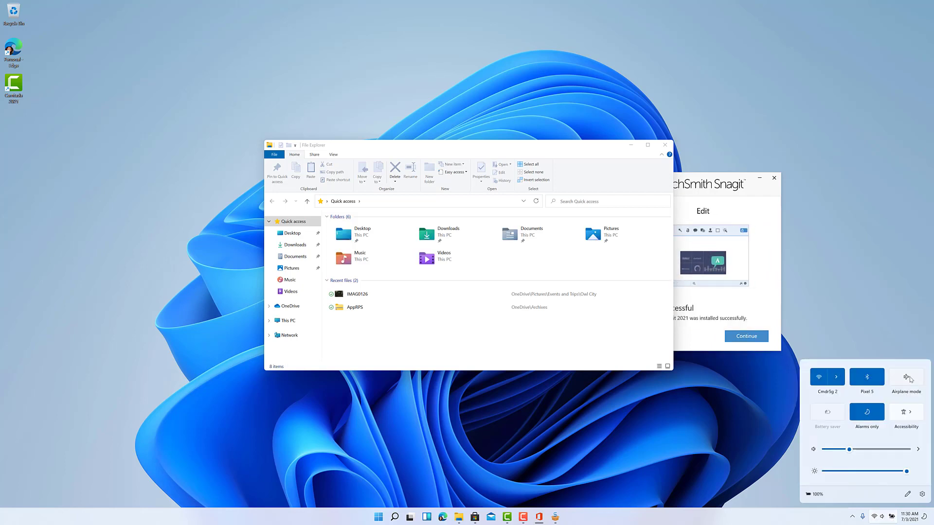
{"action": "scroll", "coordinate": [844, 453], "scroll_direction": "down", "scroll_amount": 3}
{"action": "left_click", "coordinate": [845, 451]}
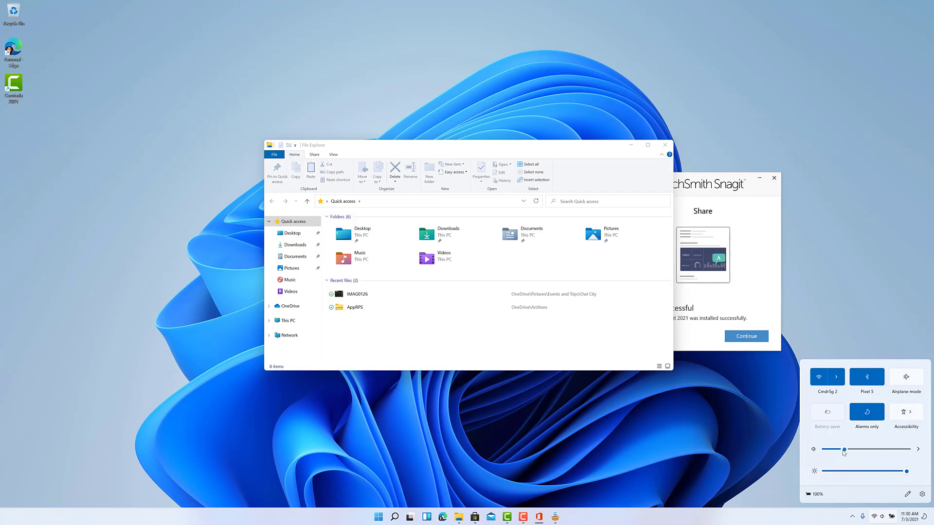
{"action": "left_click_drag", "start_coordinate": [844, 453], "coordinate": [851, 455]}
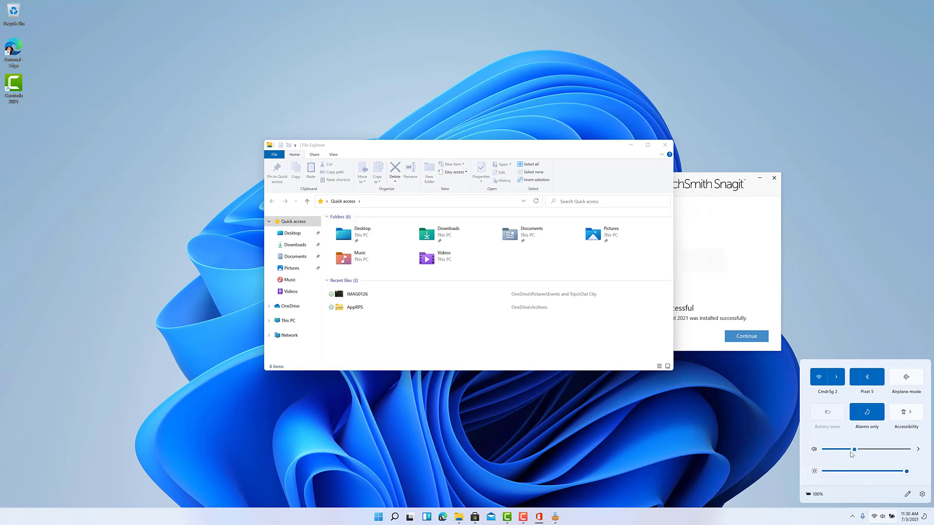
{"action": "right_click", "coordinate": [904, 413]}
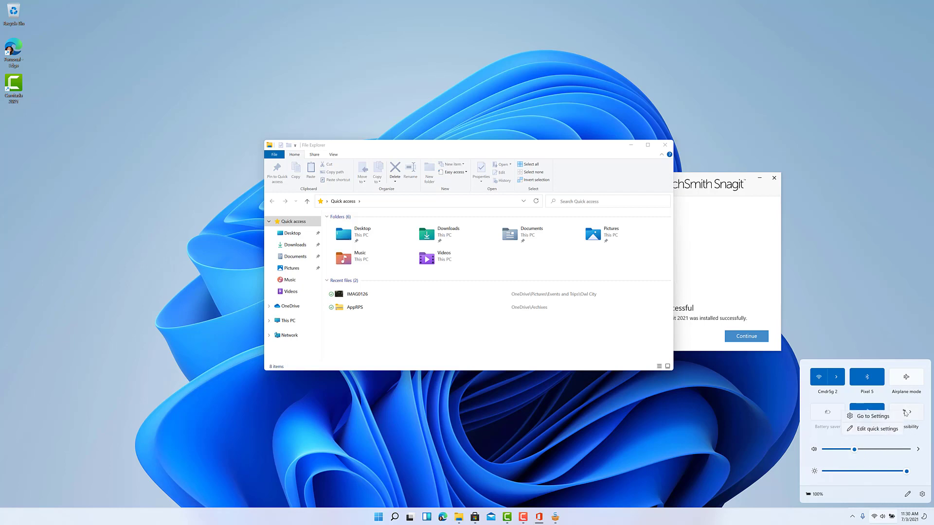
{"action": "left_click", "coordinate": [895, 419]}
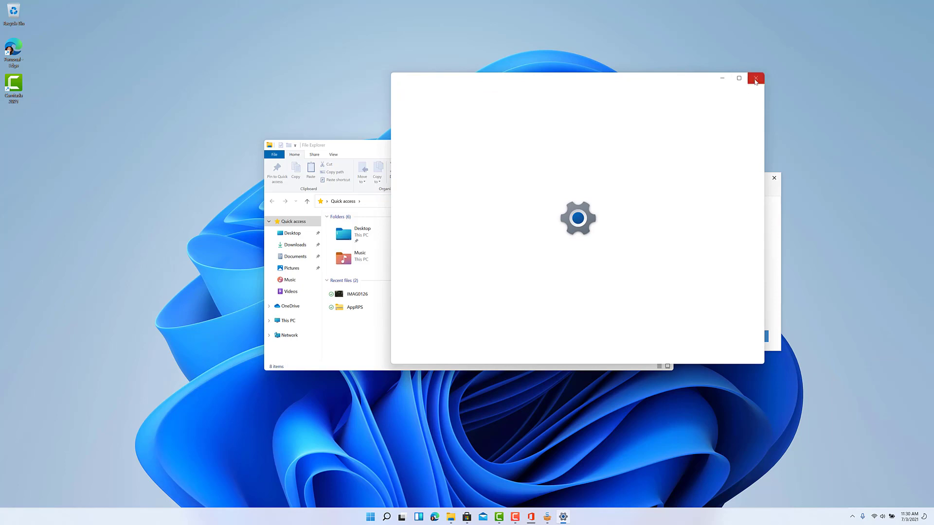
{"action": "left_click", "coordinate": [756, 78]}
Step: Replace the Accessibility tile with Nearby sharing and move brightness above the volume slider
{"action": "left_click", "coordinate": [883, 517]}
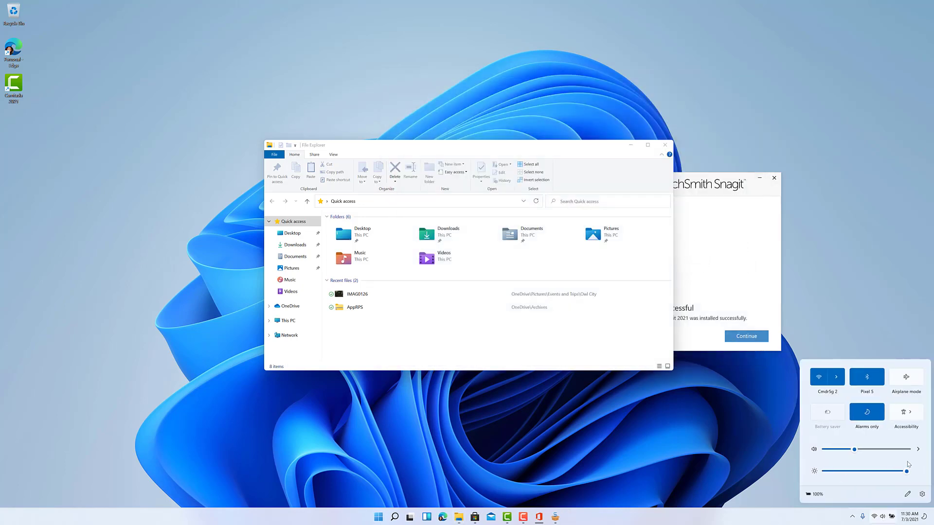
{"action": "right_click", "coordinate": [906, 413]}
{"action": "left_click", "coordinate": [875, 424]}
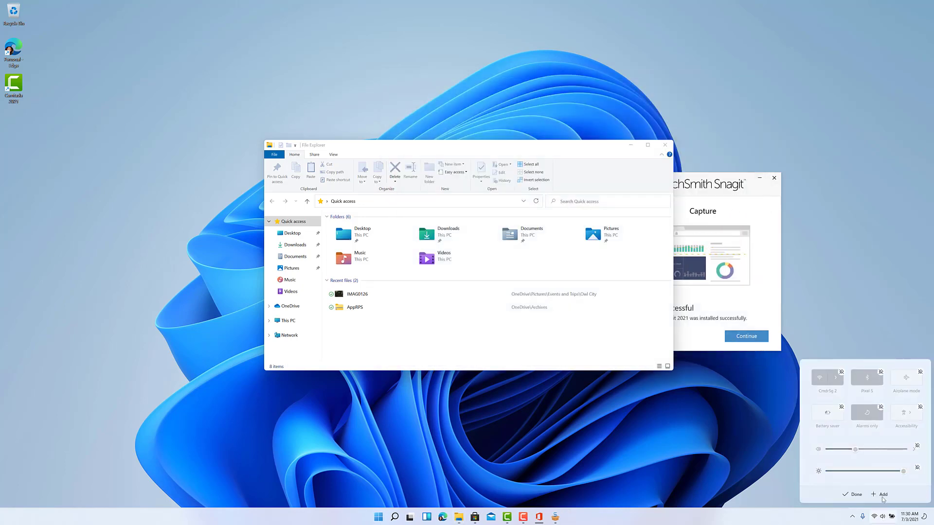
{"action": "left_click", "coordinate": [920, 407]}
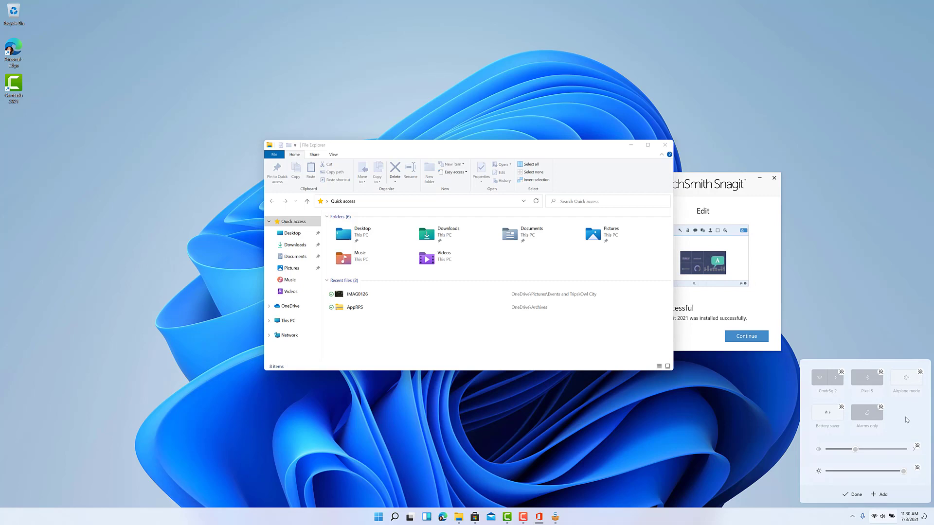
{"action": "left_click", "coordinate": [880, 496]}
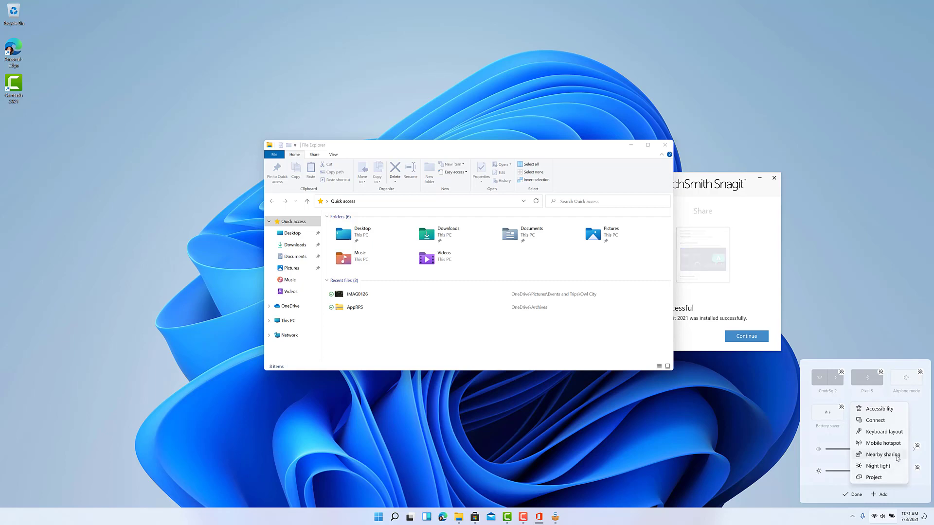
{"action": "left_click", "coordinate": [898, 457]}
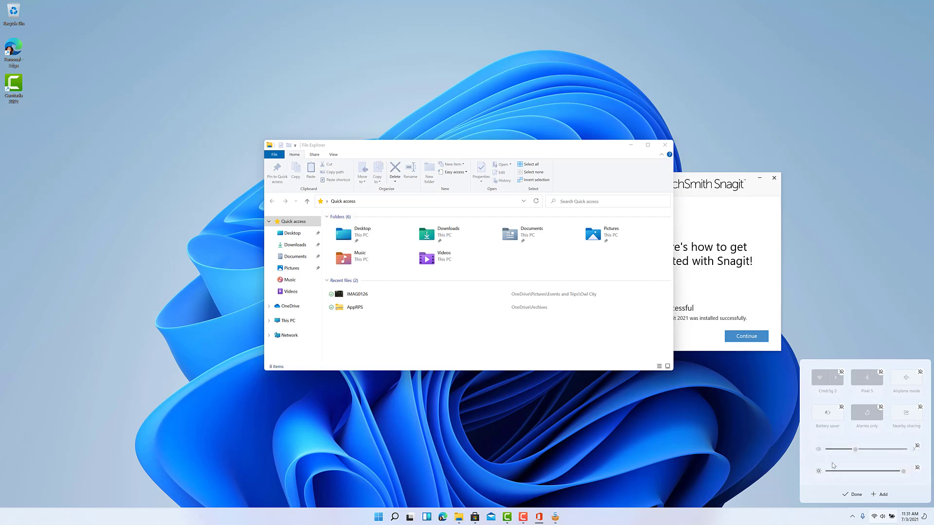
{"action": "left_click_drag", "start_coordinate": [832, 465], "coordinate": [833, 447]}
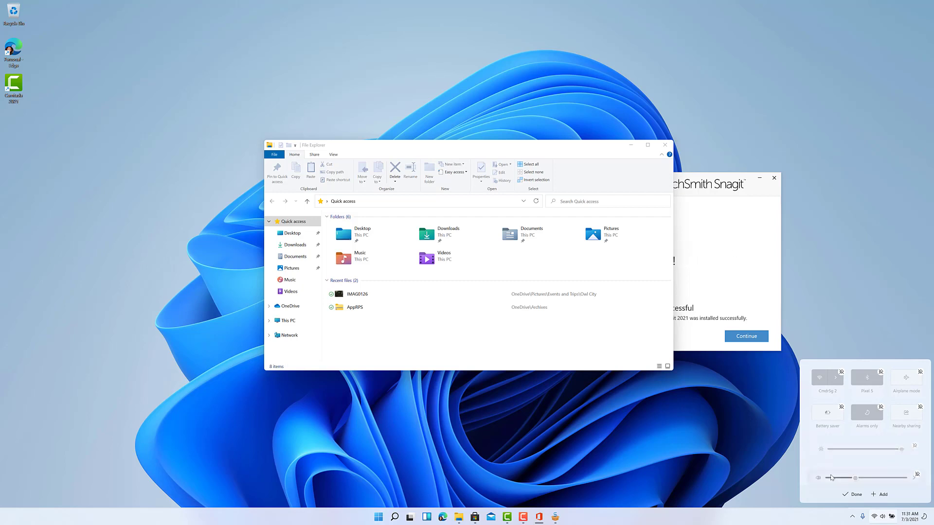
{"action": "left_click", "coordinate": [854, 495]}
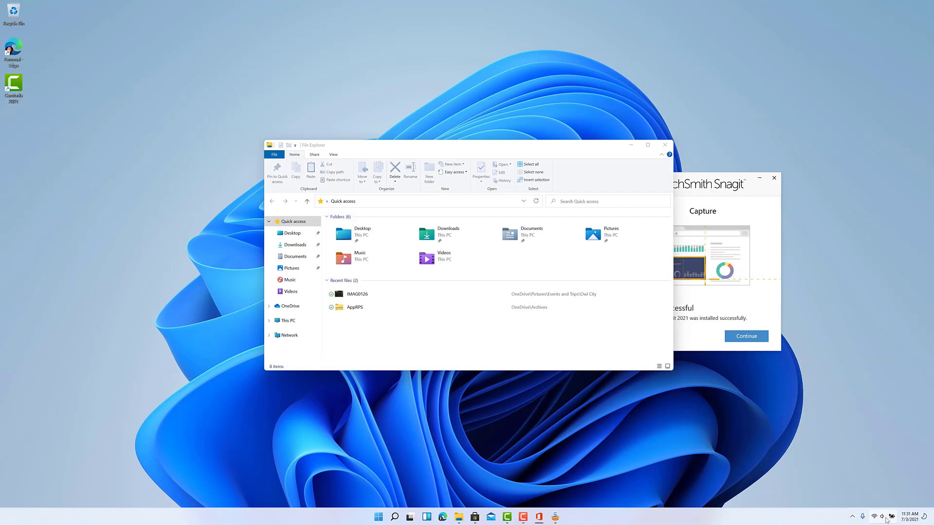
Step: Close the Quick Settings panel and collapse the File Explorer ribbon
{"action": "scroll", "coordinate": [872, 477], "scroll_direction": "down", "scroll_amount": 2}
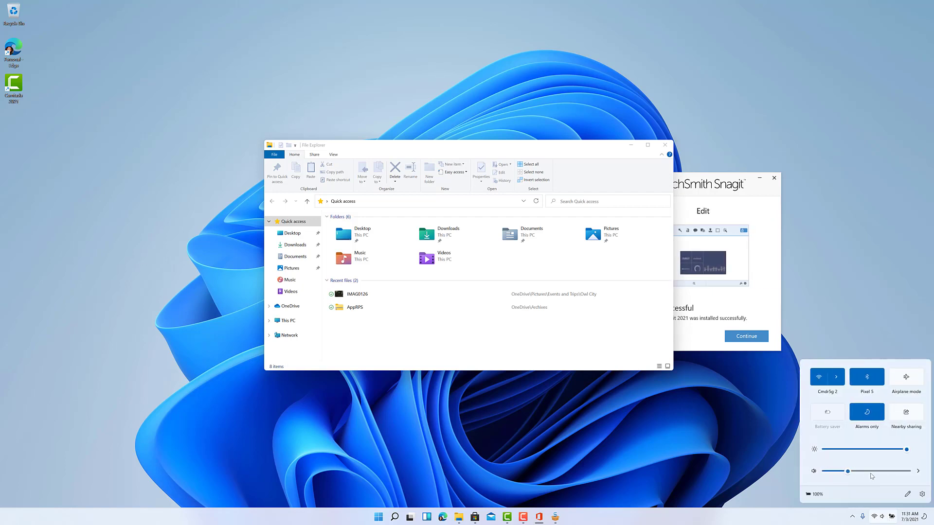
{"action": "left_click", "coordinate": [748, 477]}
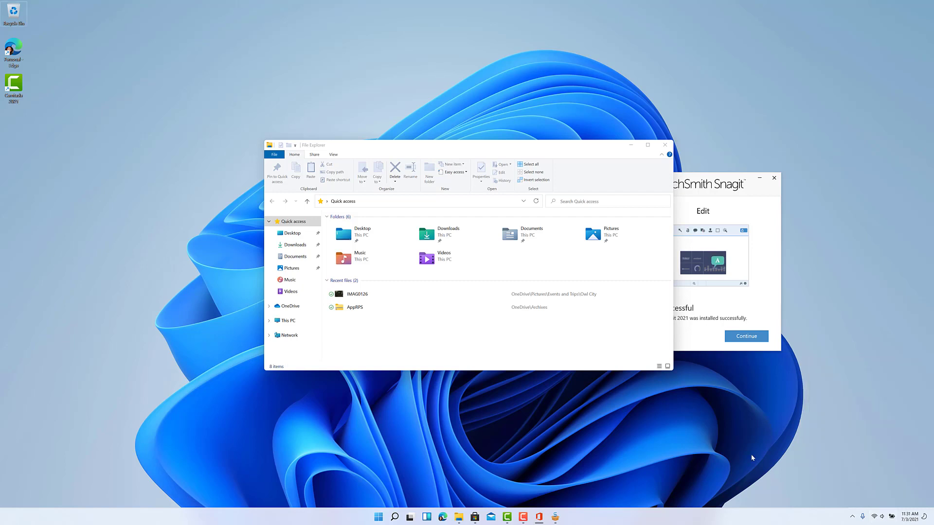
{"action": "left_click", "coordinate": [662, 155]}
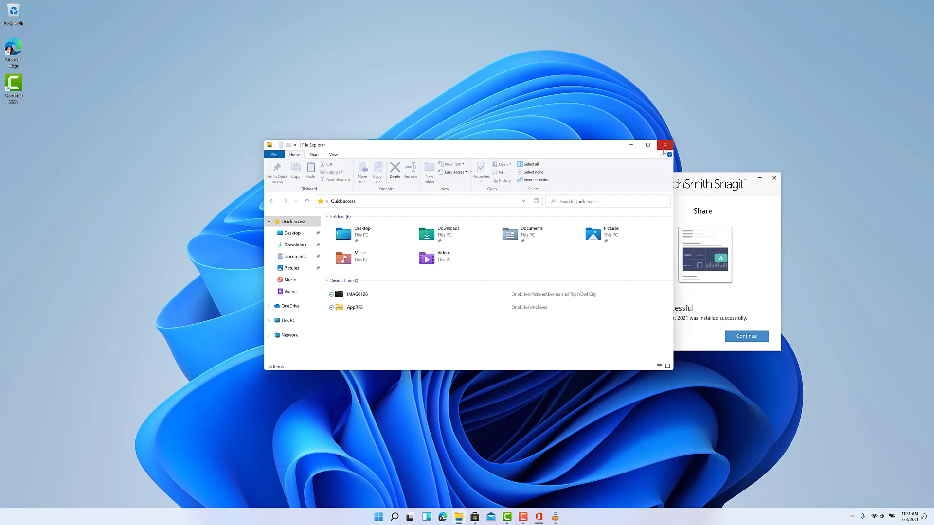
Step: Close File Explorer and the Snagit installer, check Lightroom's download in the Store, then minimize the Store
{"action": "left_click", "coordinate": [665, 146]}
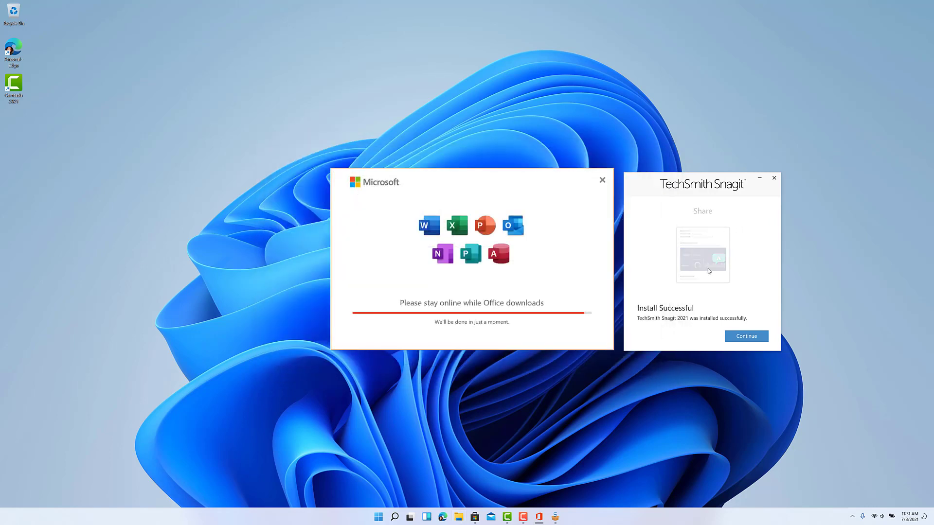
{"action": "left_click", "coordinate": [761, 336]}
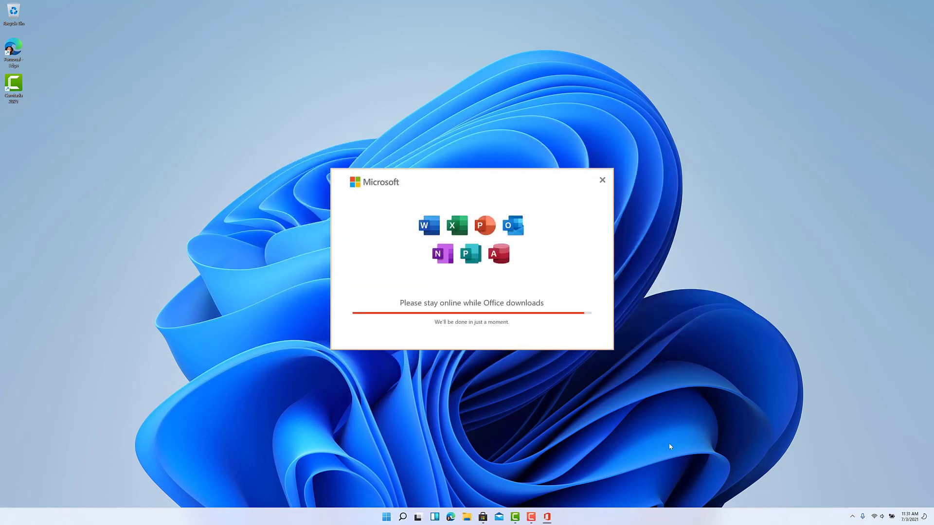
{"action": "left_click", "coordinate": [483, 517]}
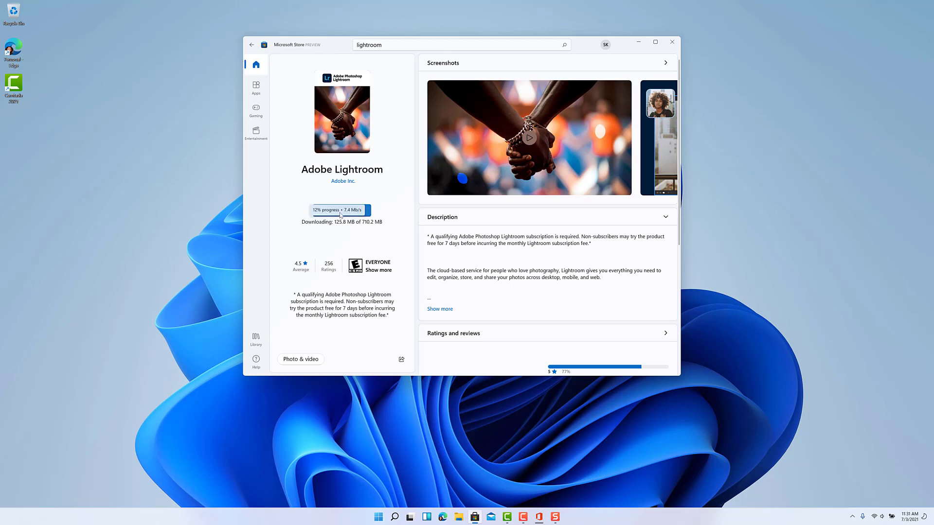
{"action": "left_click", "coordinate": [639, 44]}
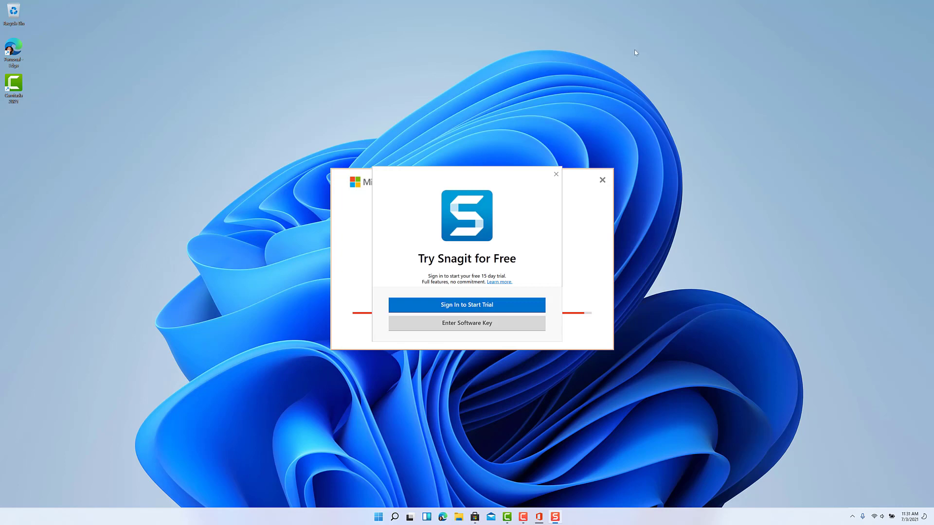
Step: Sign in to TechSmith with a Google account for the Snagit trial, let it open Snagit, then close Edge
{"action": "left_click", "coordinate": [503, 306]}
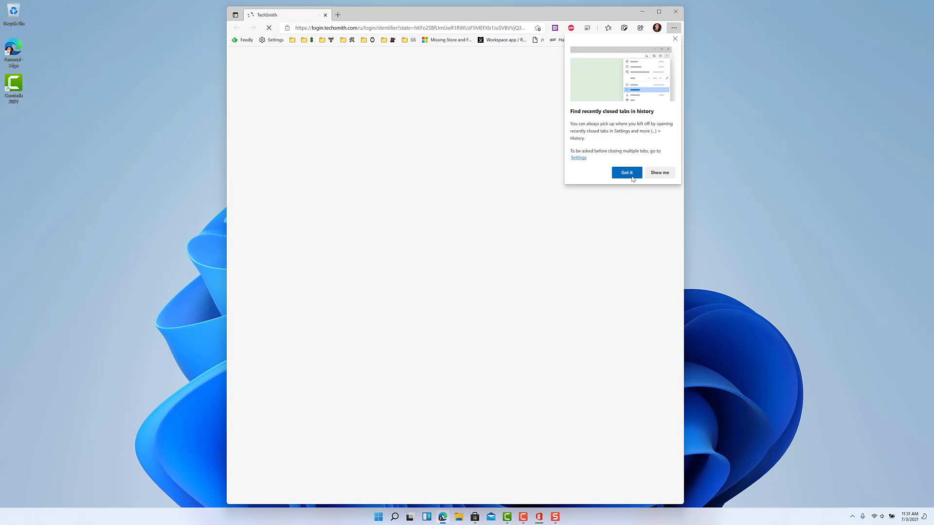
{"action": "left_click", "coordinate": [631, 174]}
{"action": "left_click", "coordinate": [460, 306]}
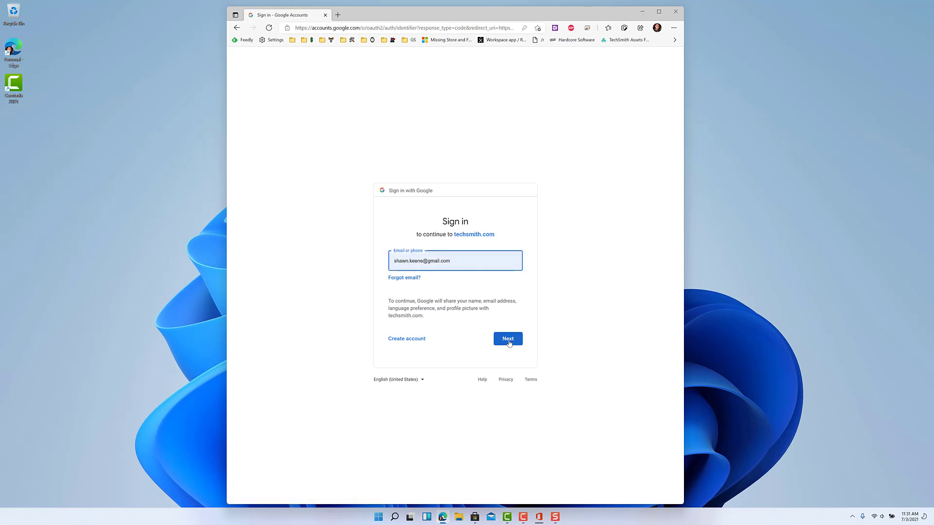
{"action": "left_click", "coordinate": [508, 340]}
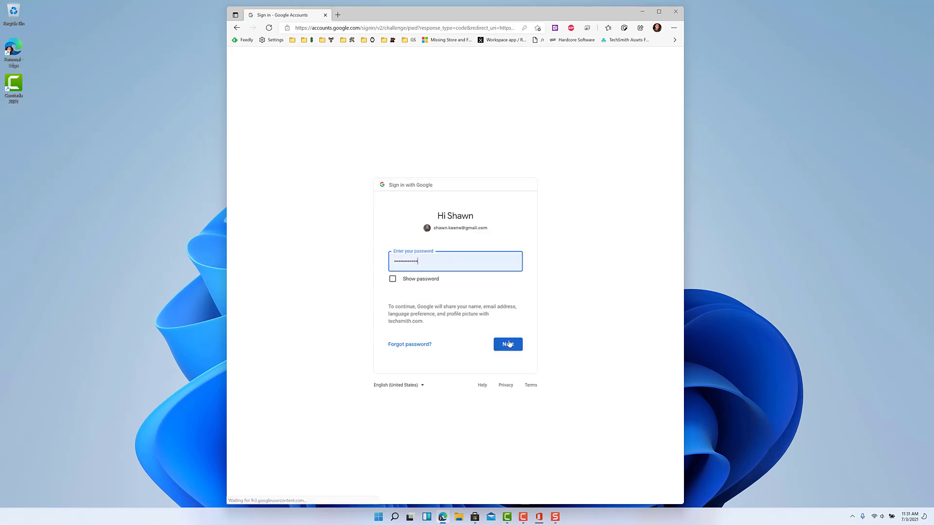
{"action": "left_click", "coordinate": [509, 344]}
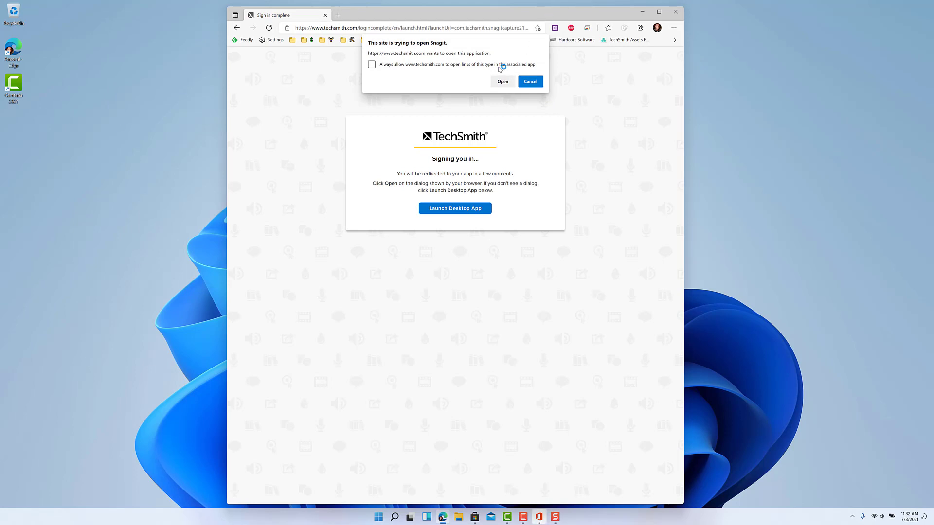
{"action": "left_click", "coordinate": [503, 82]}
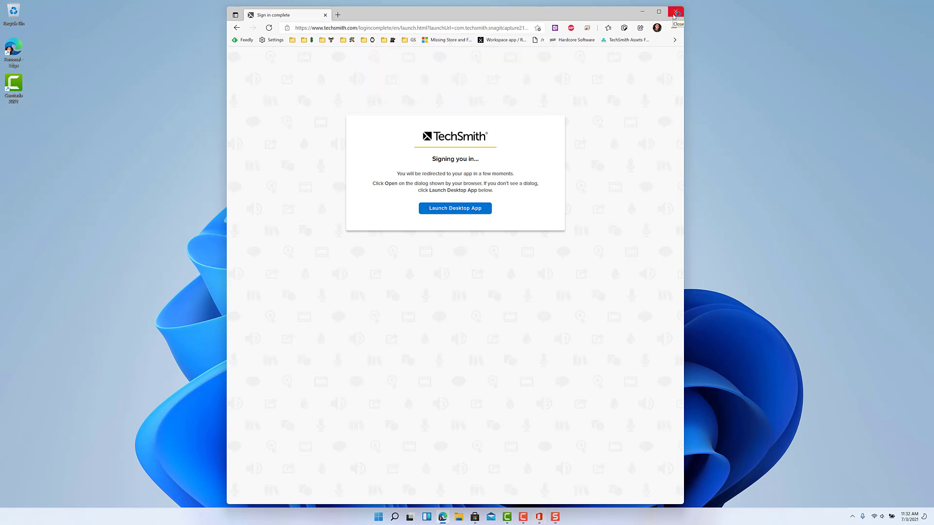
{"action": "left_click", "coordinate": [674, 15]}
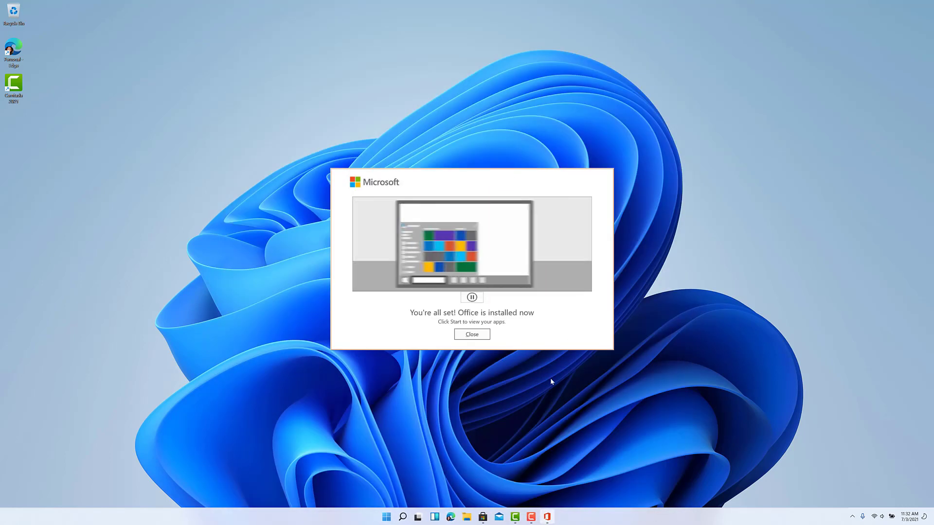
Step: Close the Office installed notice and answer Snagit's survey: 'Create user documentation or technical guides', for 'Myself'
{"action": "left_click", "coordinate": [472, 334]}
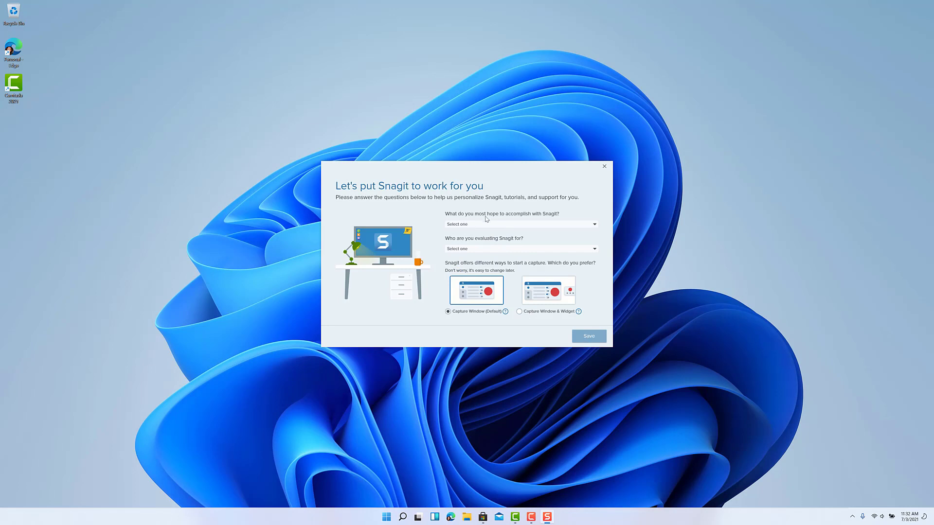
{"action": "left_click", "coordinate": [480, 225]}
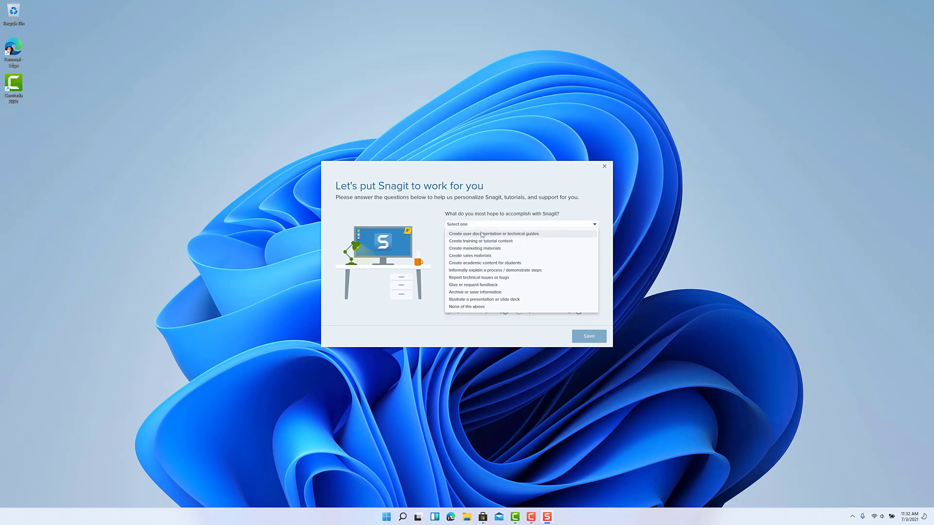
{"action": "left_click", "coordinate": [481, 234]}
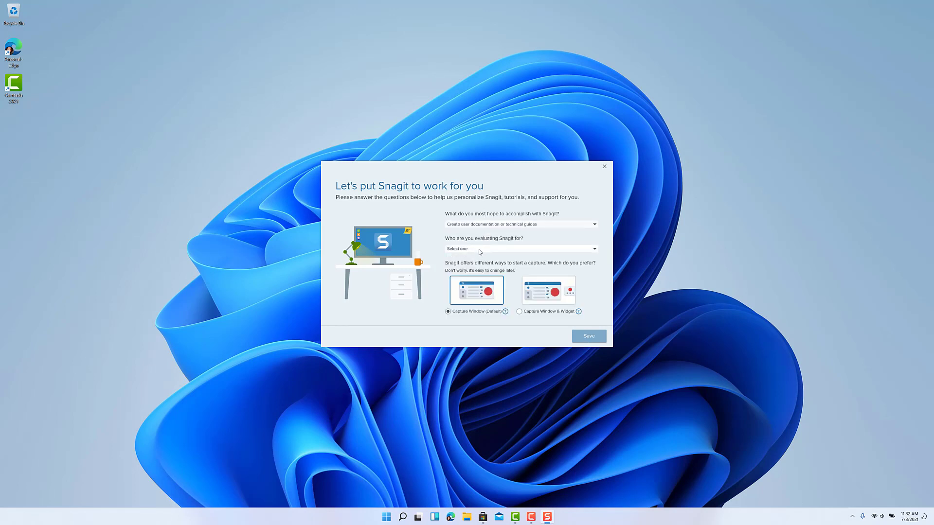
{"action": "left_click", "coordinate": [480, 250]}
{"action": "left_click", "coordinate": [468, 258]}
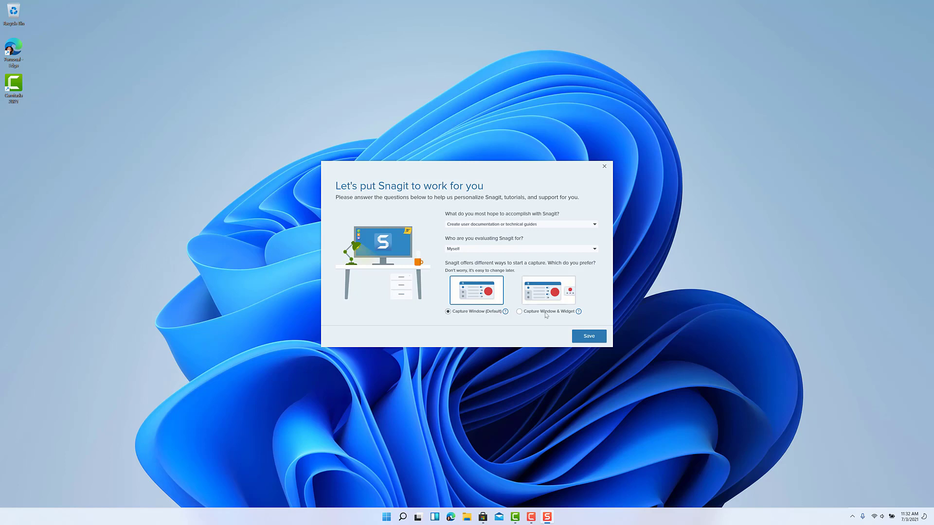
{"action": "left_click", "coordinate": [590, 335]}
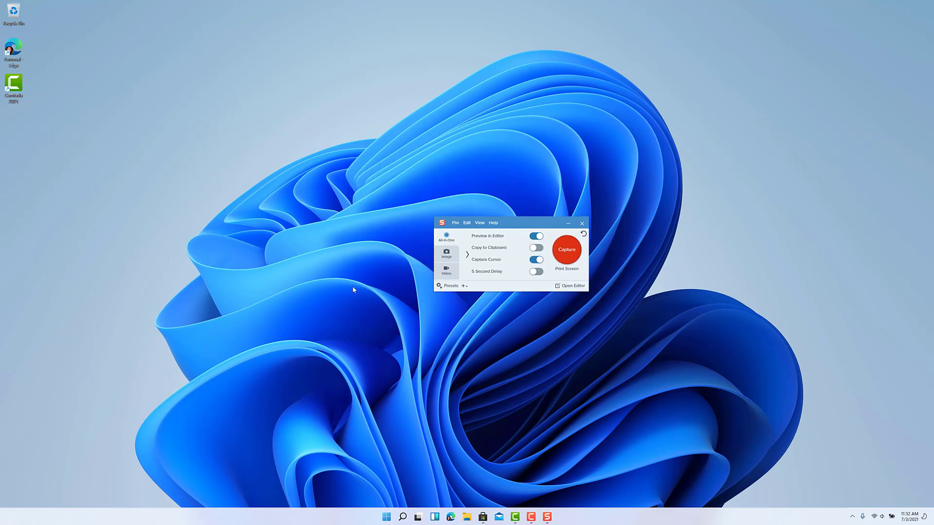
Step: Close Snagit's capture window and launch Excel from the pinned apps in the Start menu
{"action": "left_click", "coordinate": [582, 223]}
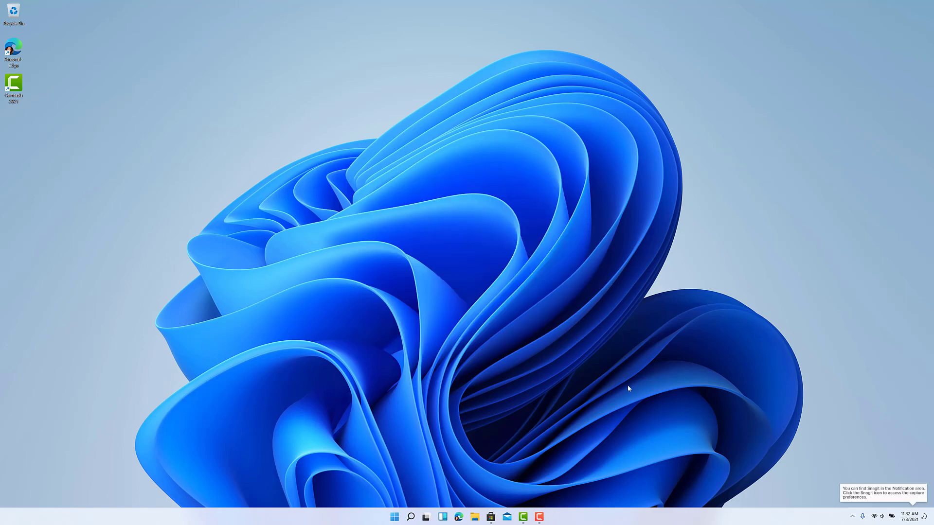
{"action": "left_click", "coordinate": [395, 517]}
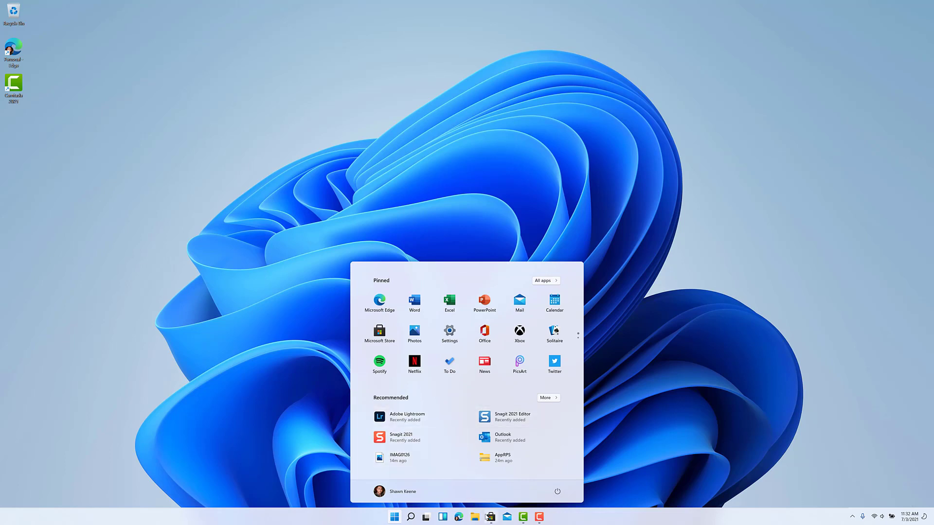
{"action": "scroll", "coordinate": [553, 350], "scroll_direction": "down", "scroll_amount": 1}
{"action": "scroll", "coordinate": [553, 349], "scroll_direction": "up", "scroll_amount": 1}
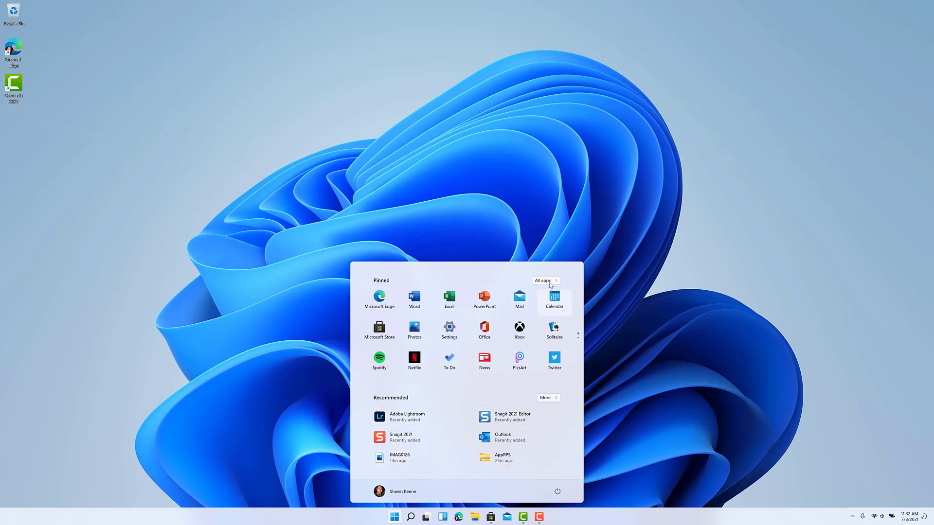
{"action": "left_click", "coordinate": [545, 282]}
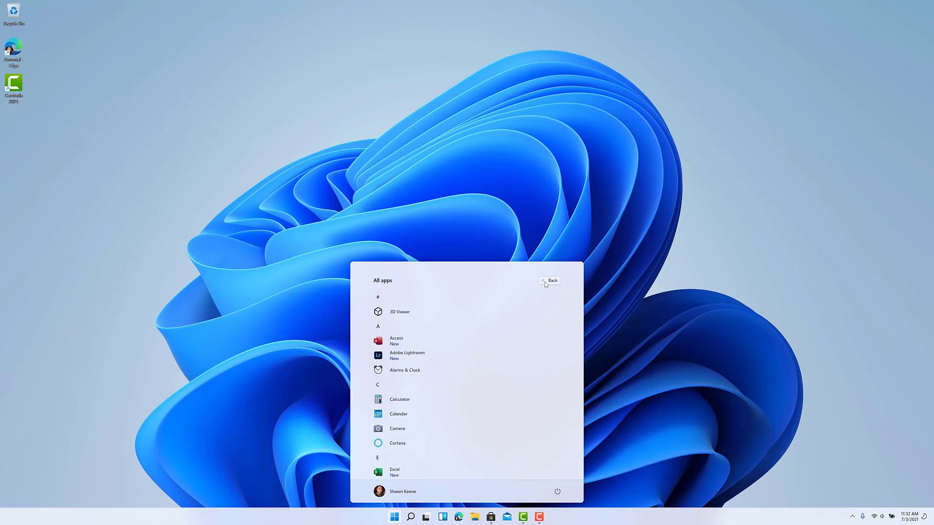
{"action": "left_click", "coordinate": [545, 281]}
{"action": "left_click", "coordinate": [443, 303]}
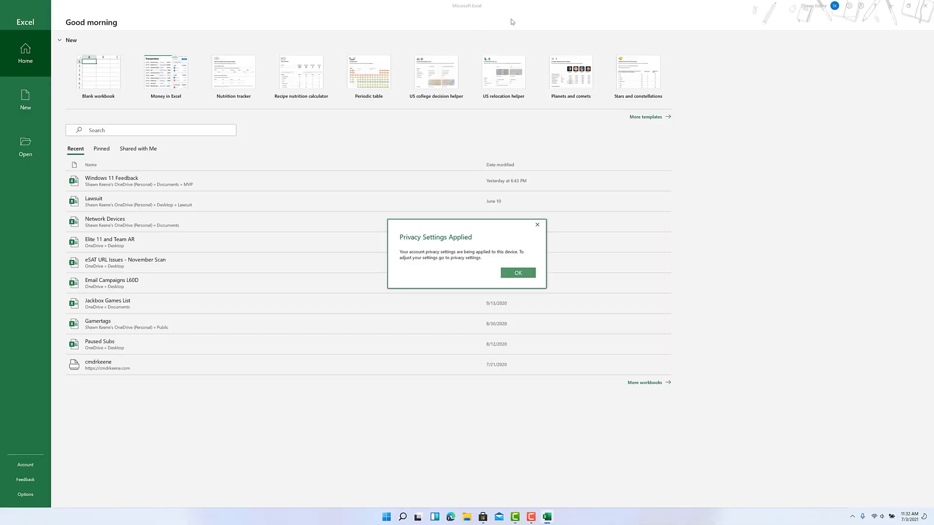
Step: Acknowledge Excel's privacy settings notice and accept the Office license agreement
{"action": "left_click", "coordinate": [517, 273]}
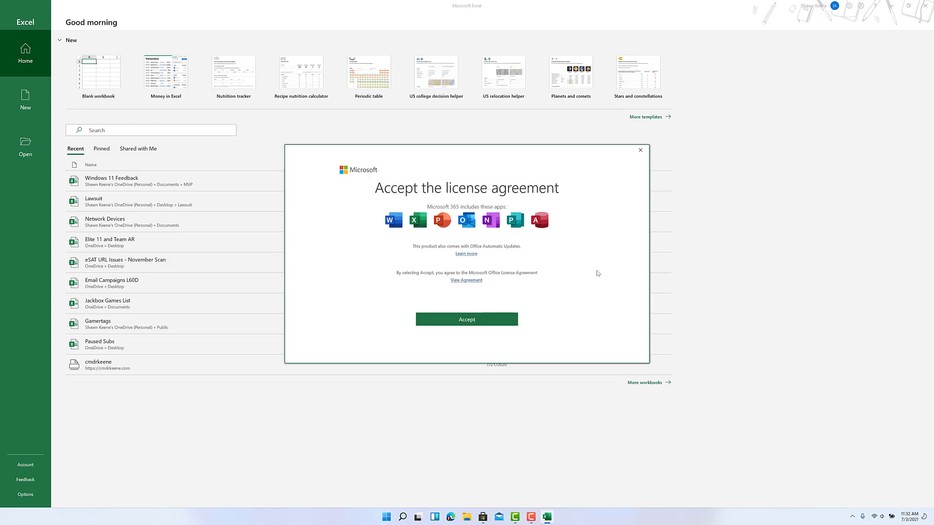
{"action": "left_click", "coordinate": [483, 321]}
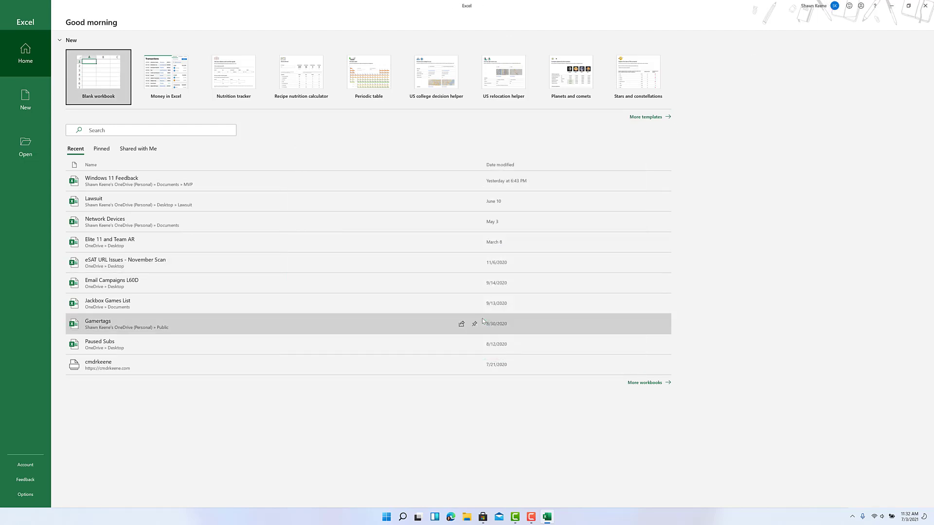
{"action": "left_click", "coordinate": [822, 7]}
{"action": "left_click", "coordinate": [666, 17]}
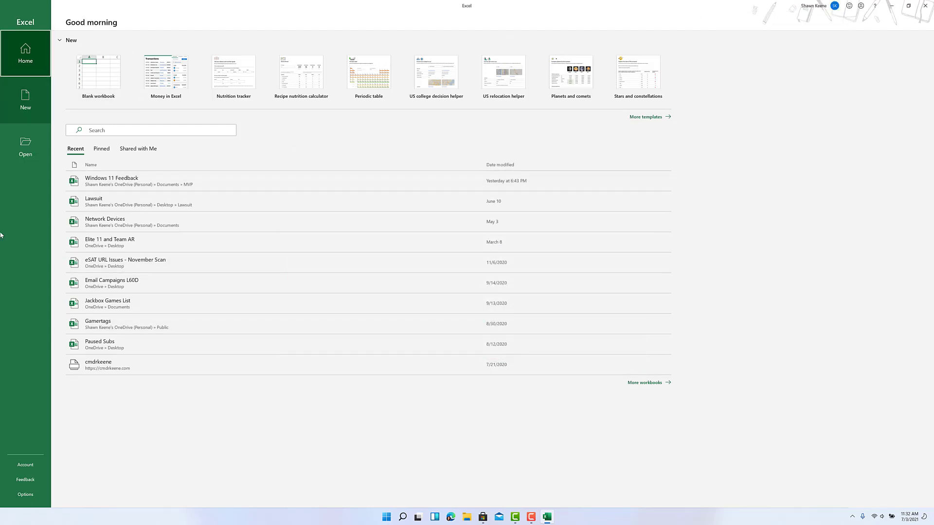
Step: Join the Office Insider program on the Beta Channel, accepting the terms and declining the newsletter
{"action": "left_click", "coordinate": [25, 467]}
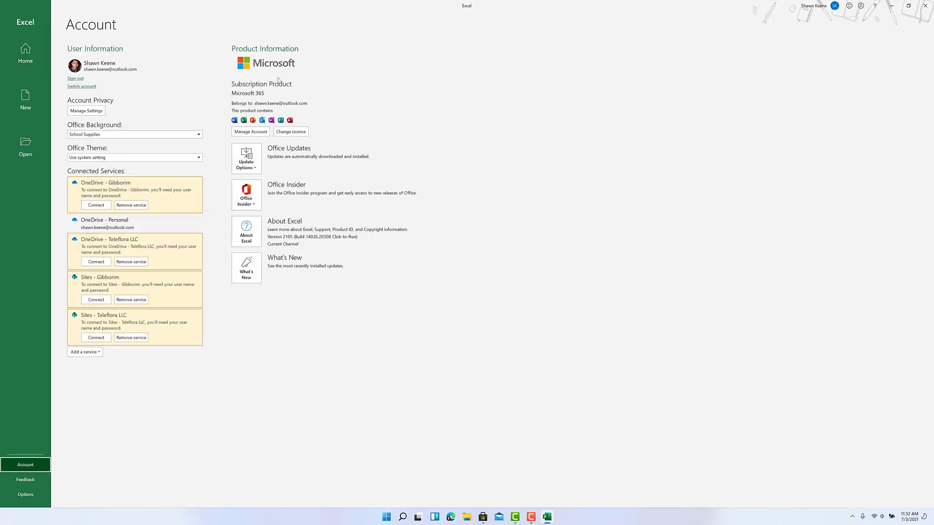
{"action": "left_click", "coordinate": [246, 197]}
{"action": "left_click", "coordinate": [266, 224]}
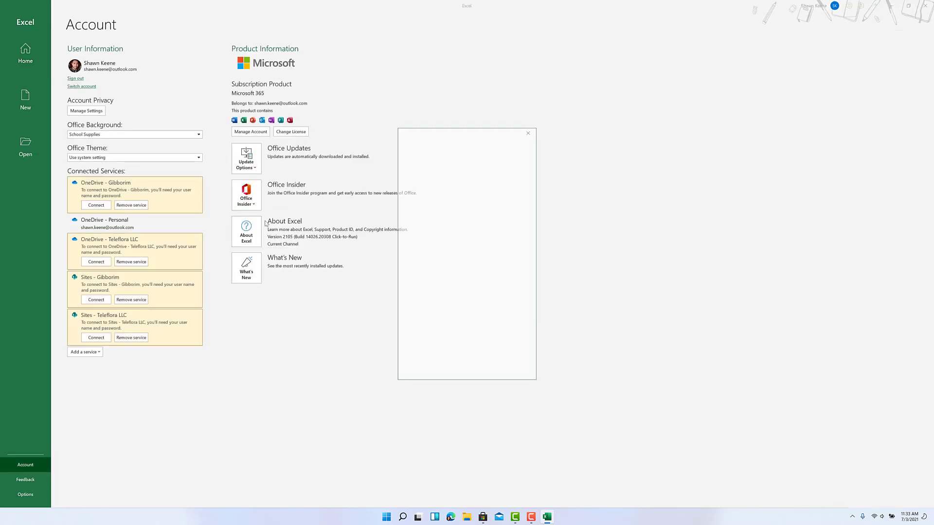
{"action": "left_click", "coordinate": [407, 157]}
{"action": "left_click", "coordinate": [491, 171]}
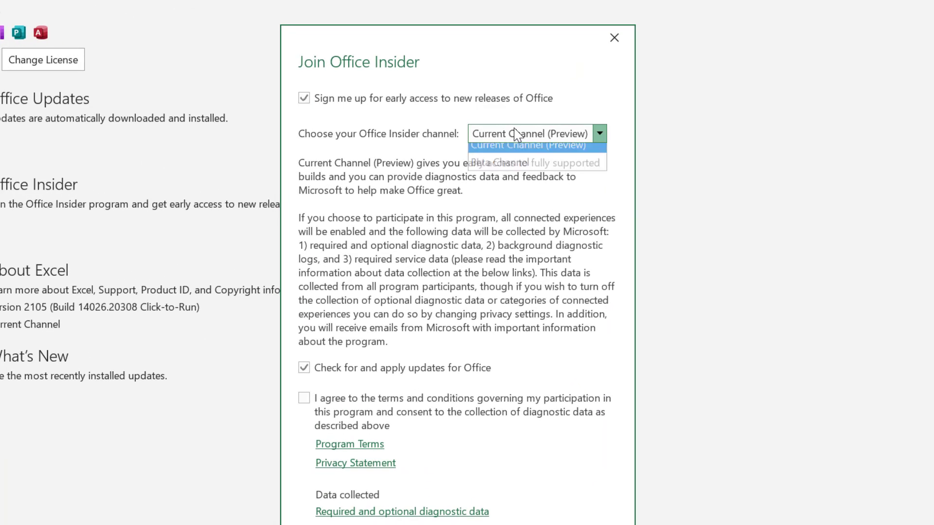
{"action": "left_click", "coordinate": [527, 170]}
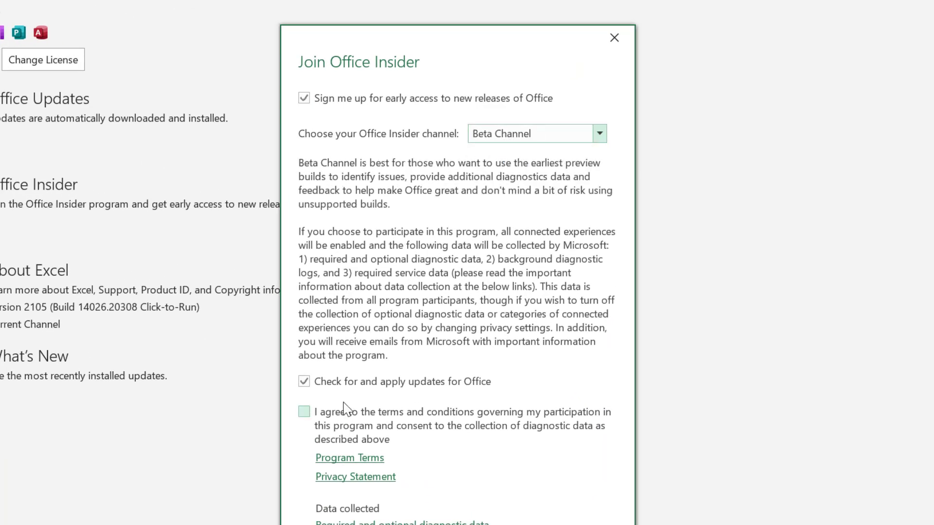
{"action": "left_click", "coordinate": [346, 427]}
{"action": "key", "text": "Return"}
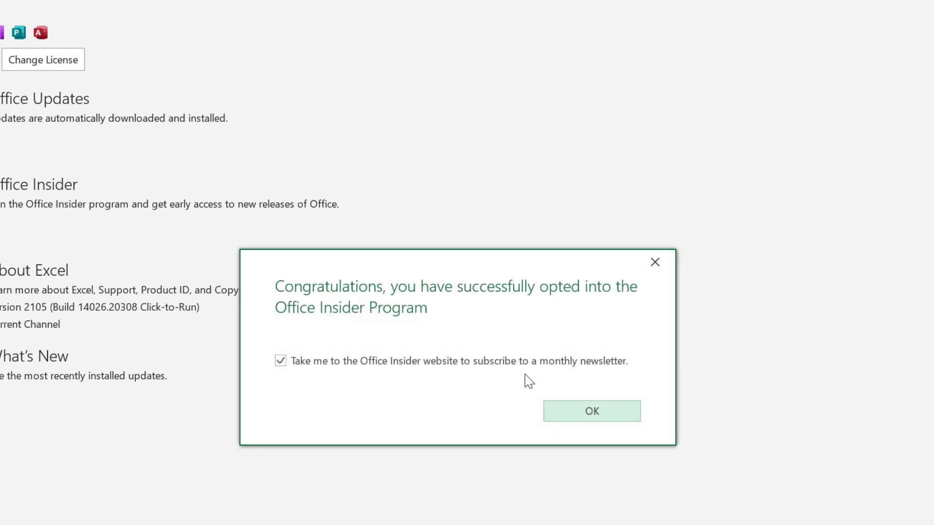
{"action": "left_click", "coordinate": [566, 371]}
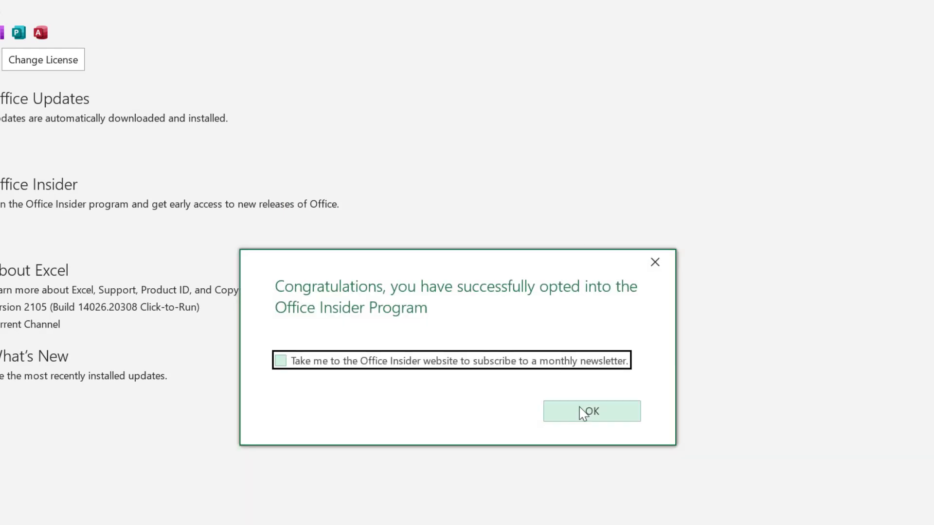
{"action": "left_click", "coordinate": [588, 412]}
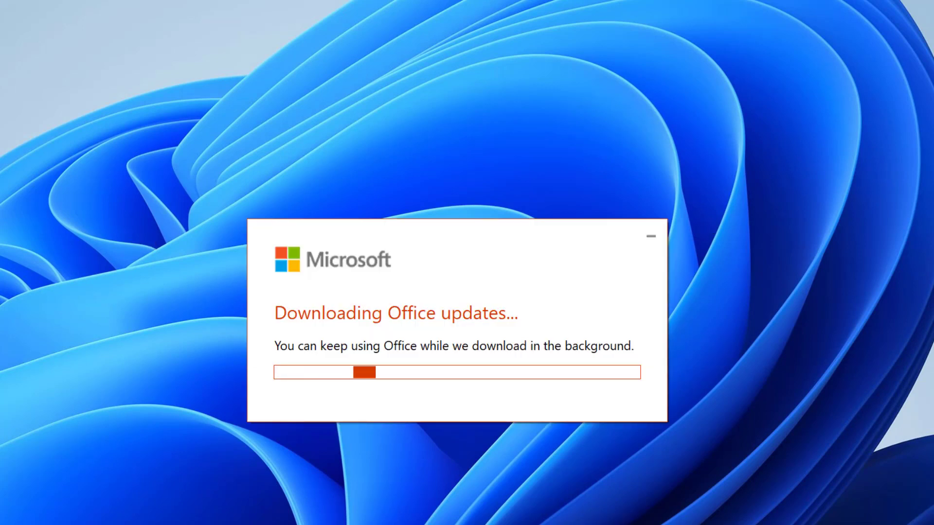
Step: Uninstall Spotify from the Start menu's pinned apps
{"action": "key", "text": "super"}
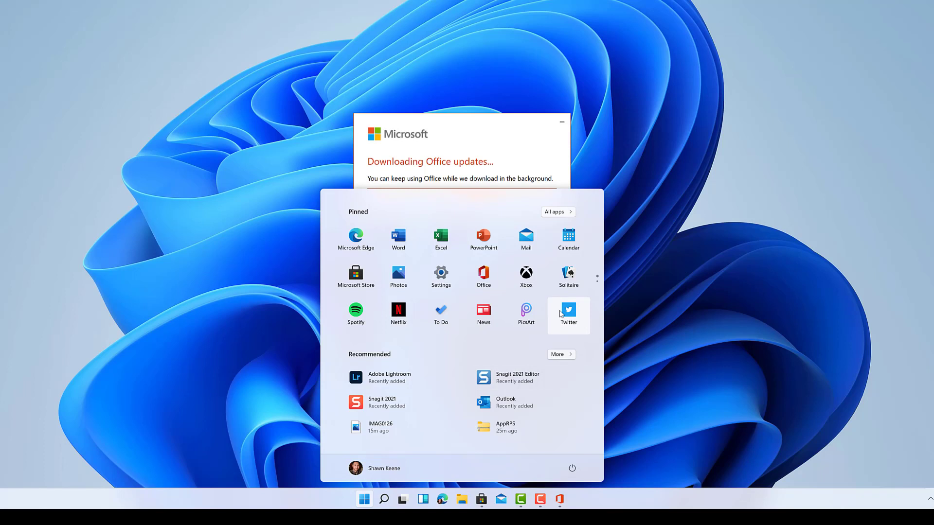
{"action": "right_click", "coordinate": [362, 314]}
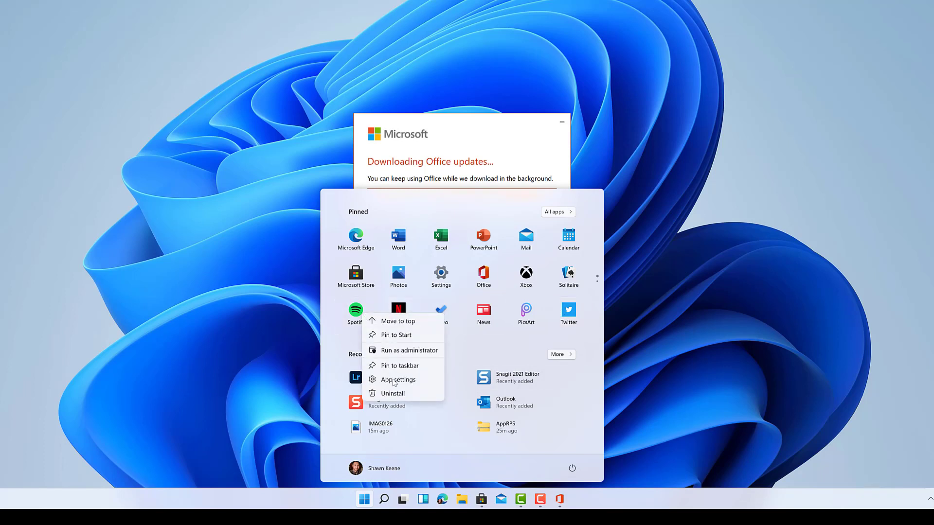
{"action": "left_click", "coordinate": [420, 398]}
{"action": "left_click", "coordinate": [426, 350]}
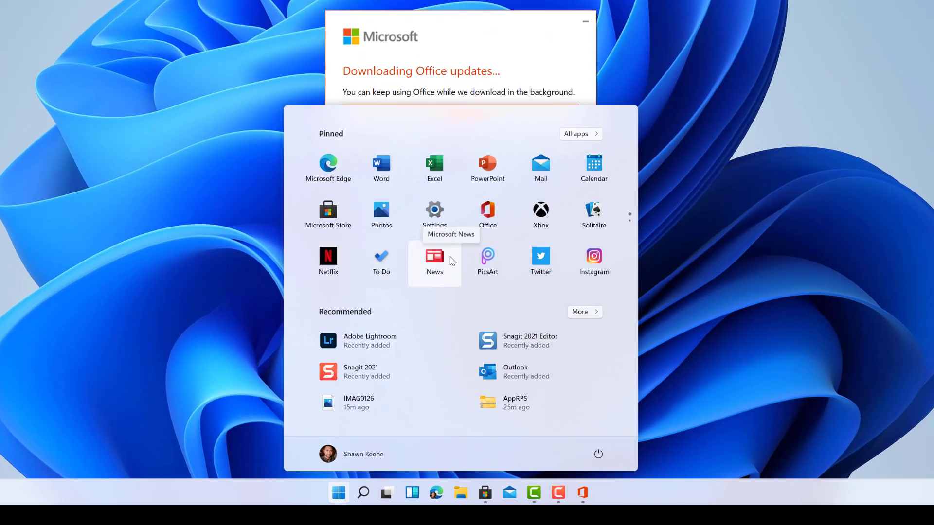
Step: Uninstall PicsArt from the pinned apps, then launch Twitter
{"action": "right_click", "coordinate": [489, 257]}
{"action": "left_click", "coordinate": [507, 304]}
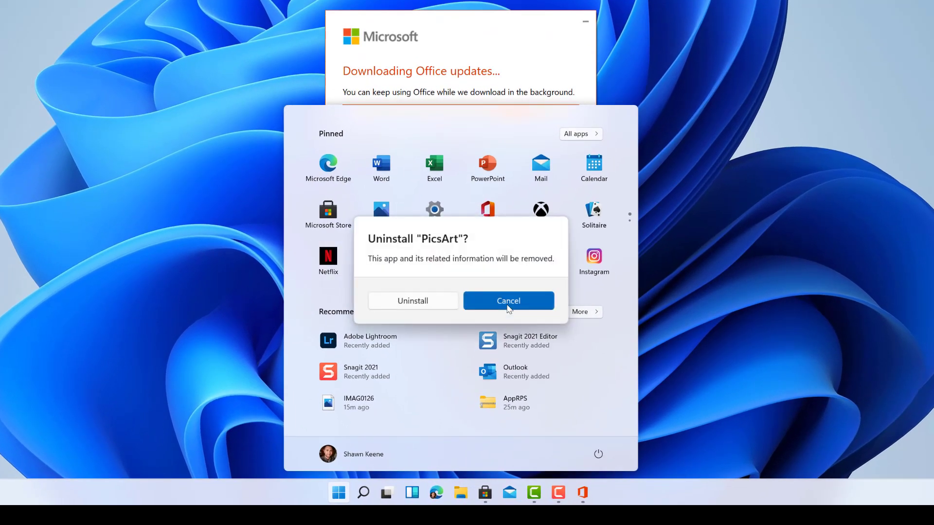
{"action": "left_click", "coordinate": [432, 300]}
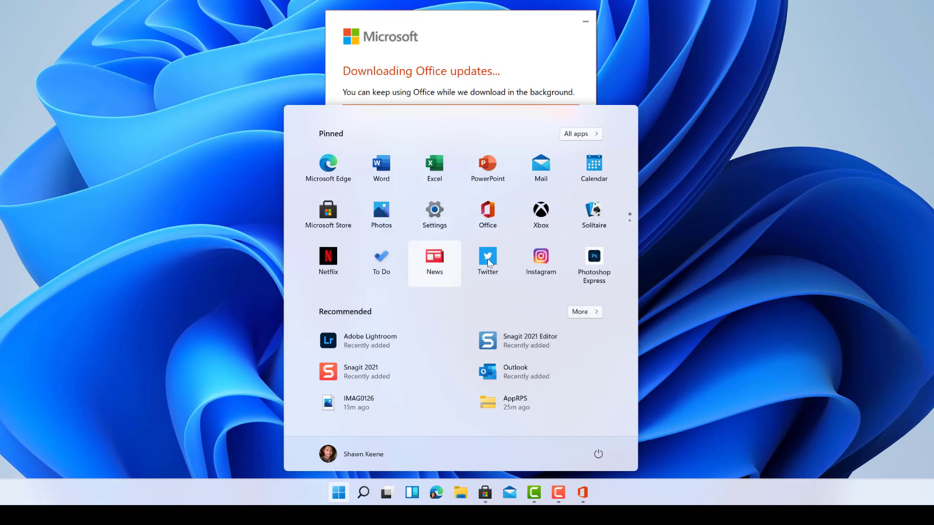
{"action": "left_click", "coordinate": [486, 258]}
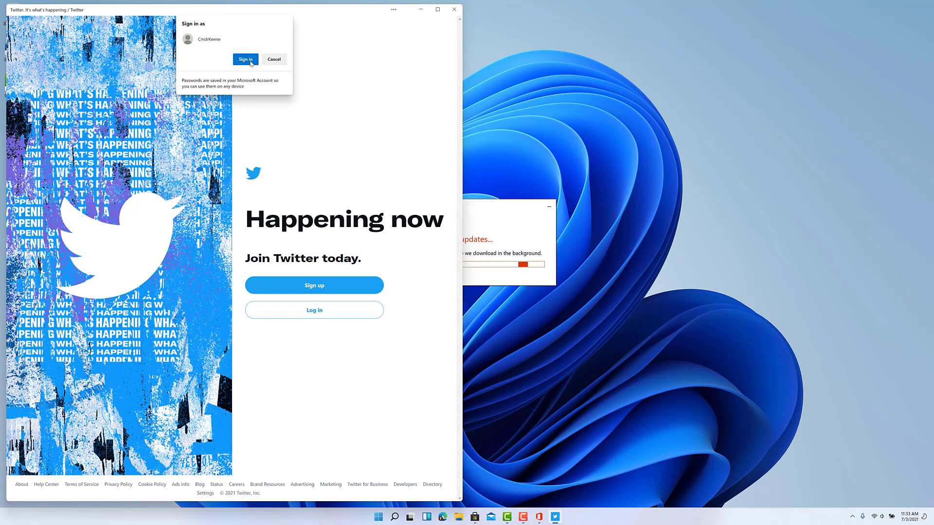
Step: Sign in to Twitter with the saved account, paste the authentication code, then close the app
{"action": "left_click", "coordinate": [249, 59]}
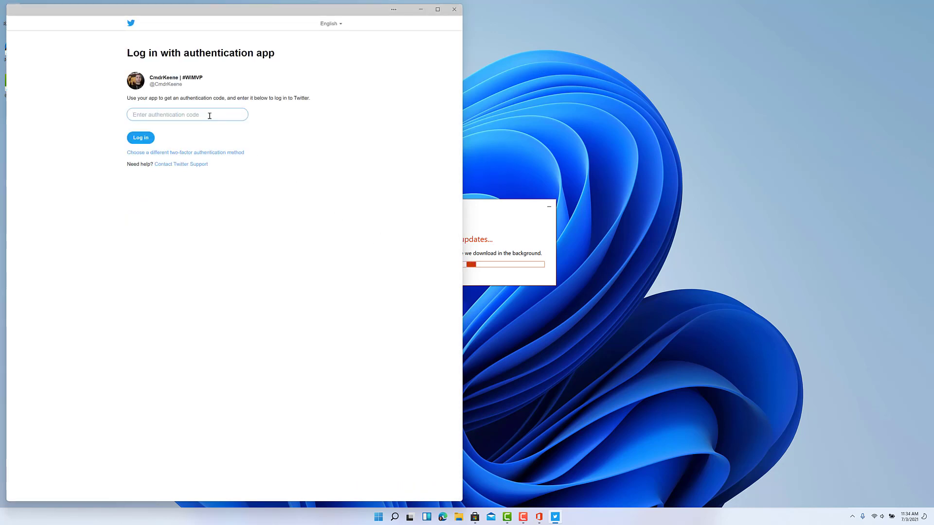
{"action": "key", "text": "ctrl+v"}
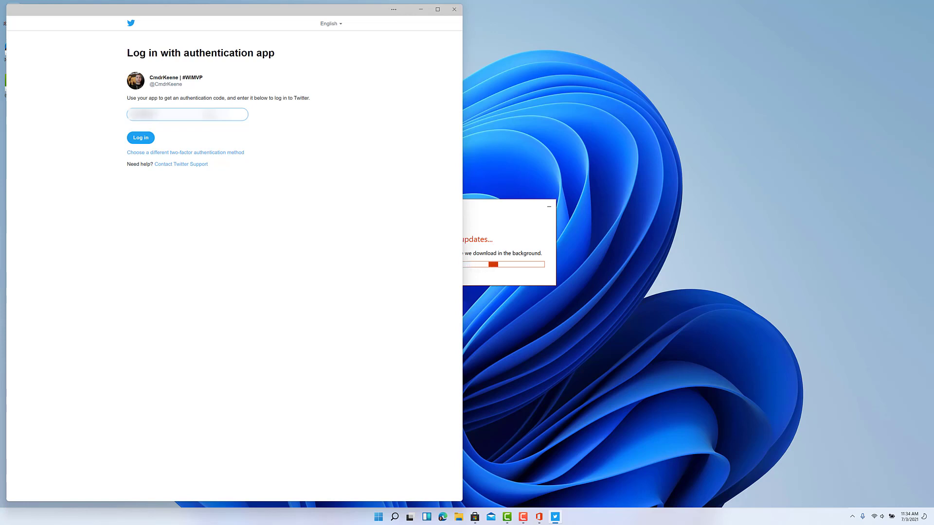
{"action": "key", "text": "Return"}
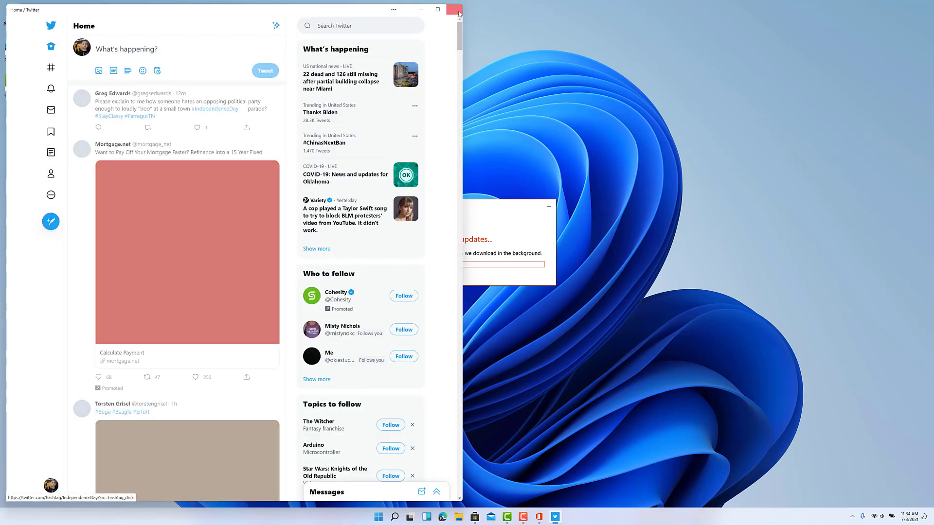
{"action": "key", "text": "alt+F4"}
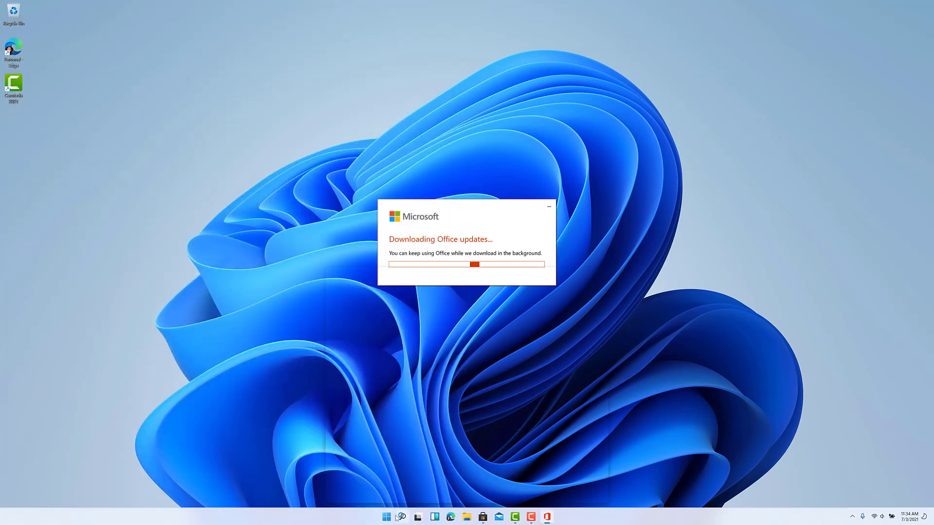
{"action": "left_click", "coordinate": [403, 517]}
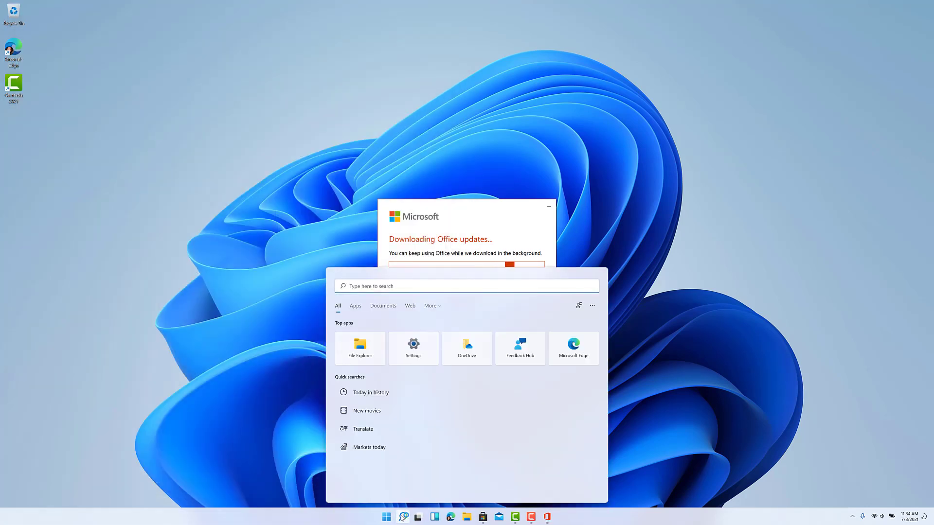
{"action": "left_click", "coordinate": [402, 518]}
{"action": "left_click", "coordinate": [385, 518]}
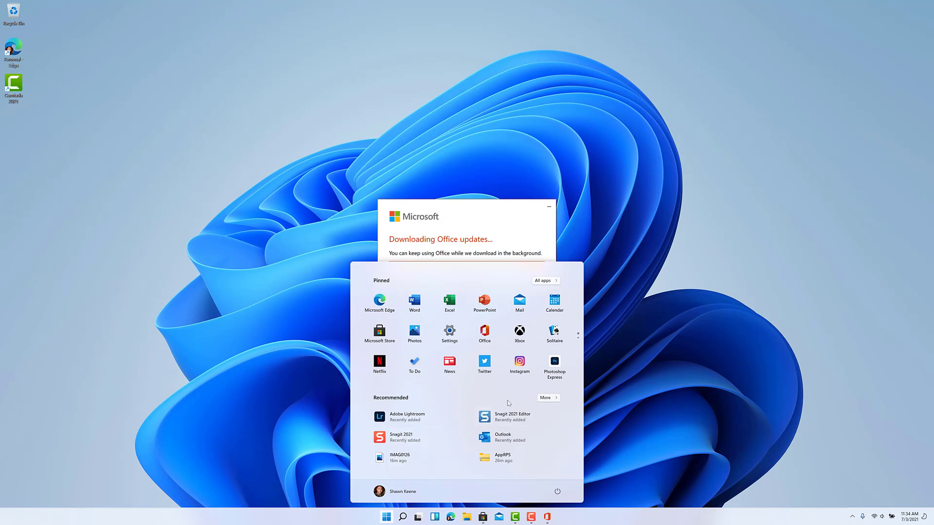
{"action": "right_click", "coordinate": [528, 367]}
{"action": "left_click", "coordinate": [541, 394]}
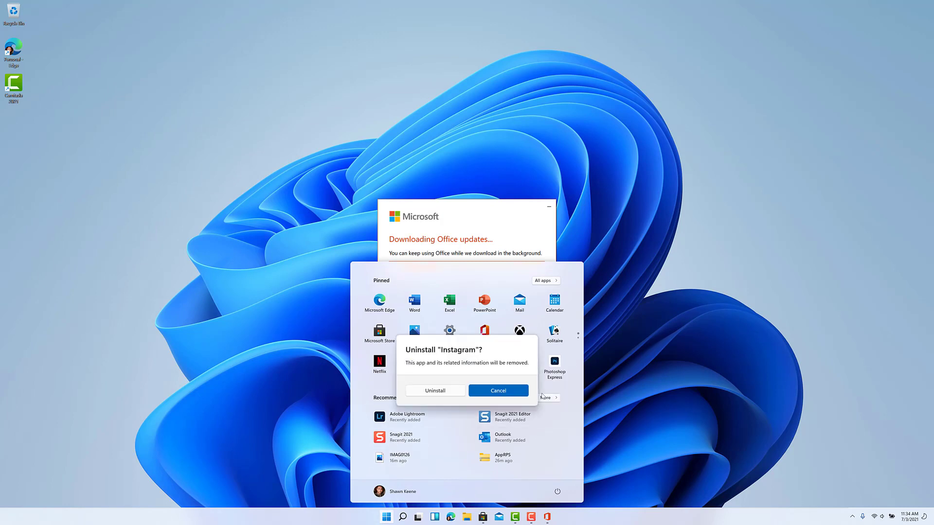
{"action": "left_click", "coordinate": [434, 389]}
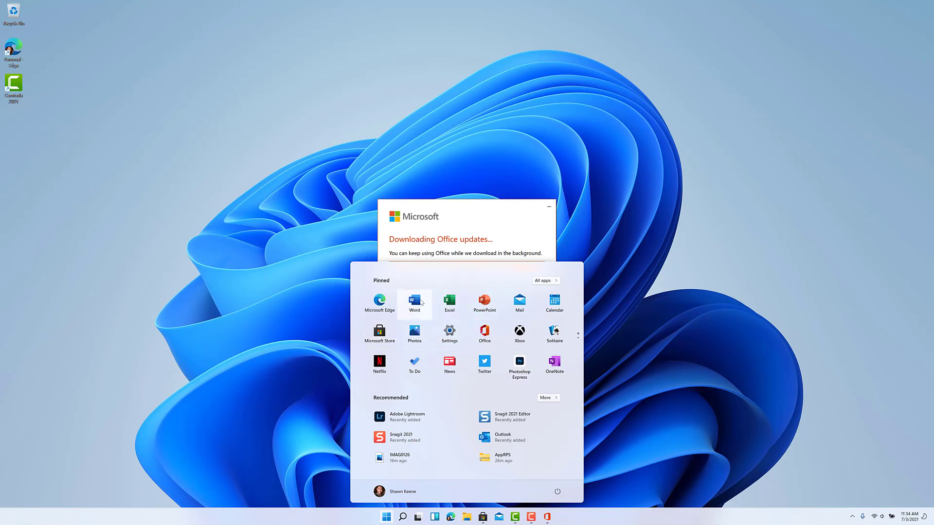
{"action": "right_click", "coordinate": [451, 304]}
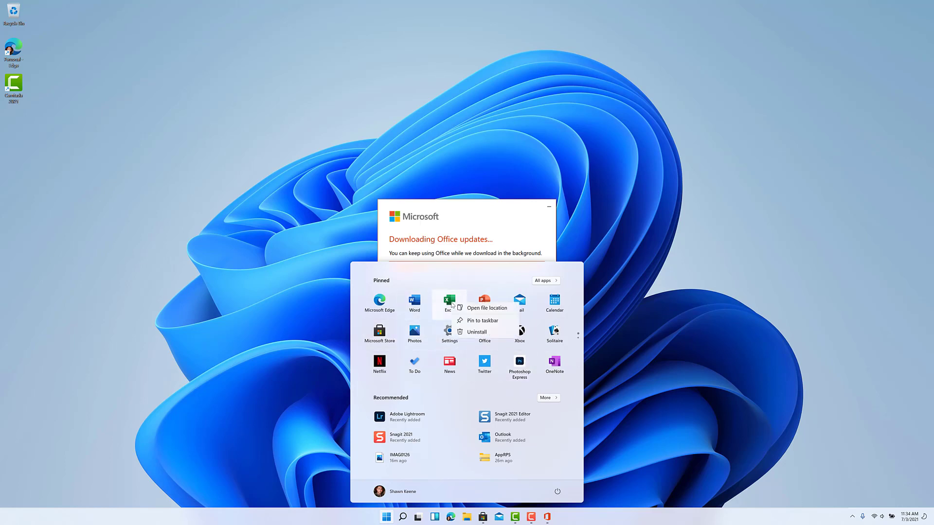
{"action": "left_click", "coordinate": [482, 358]}
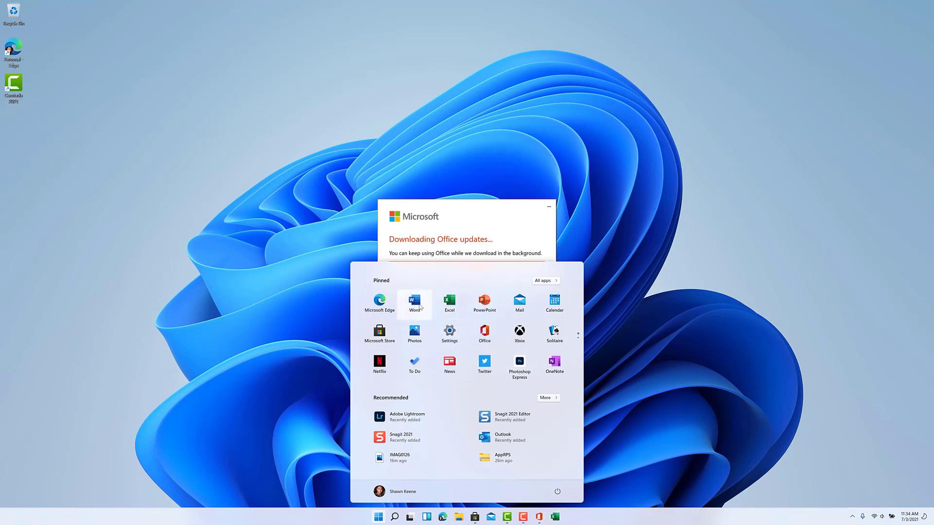
{"action": "right_click", "coordinate": [420, 306]}
{"action": "left_click", "coordinate": [479, 281]}
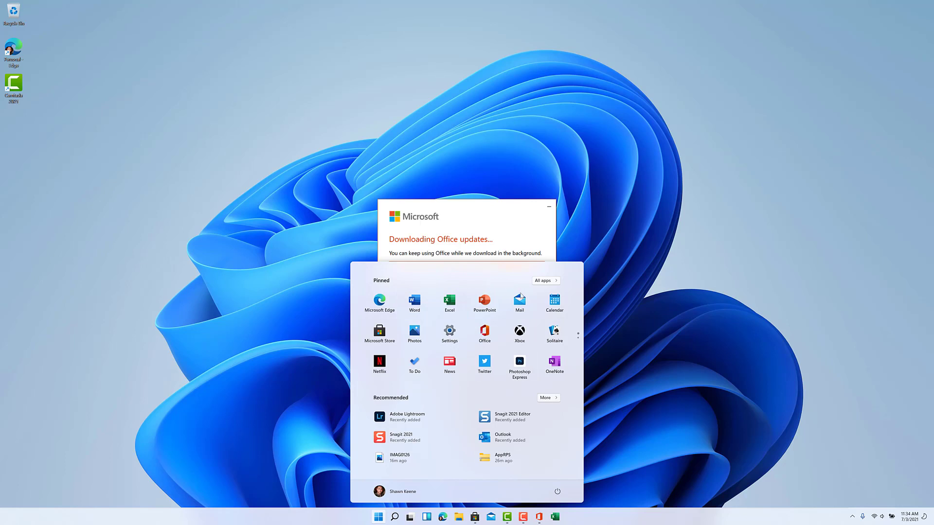
{"action": "right_click", "coordinate": [453, 303]}
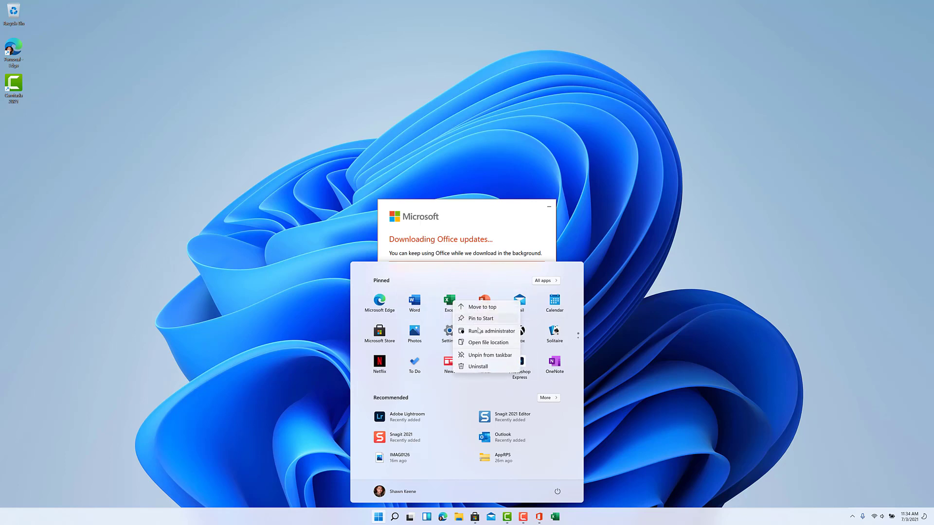
{"action": "left_click", "coordinate": [488, 355]}
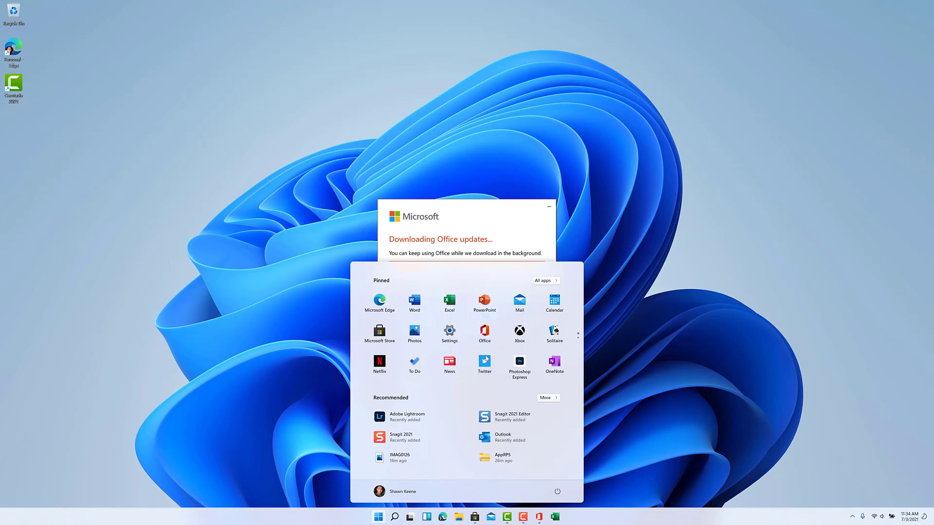
{"action": "right_click", "coordinate": [453, 303]}
{"action": "left_click", "coordinate": [494, 356]}
{"action": "right_click", "coordinate": [452, 303]}
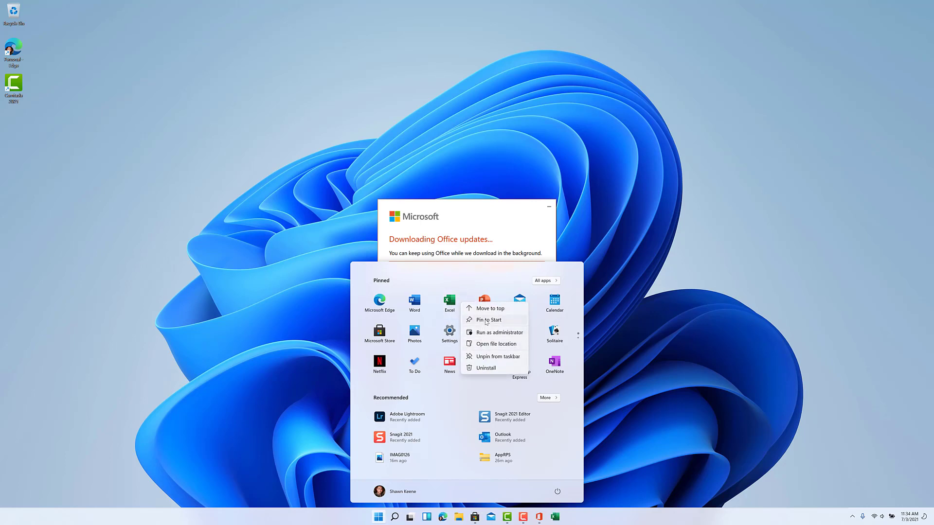
{"action": "left_click", "coordinate": [486, 322]}
{"action": "right_click", "coordinate": [450, 302]}
{"action": "left_click", "coordinate": [479, 325]}
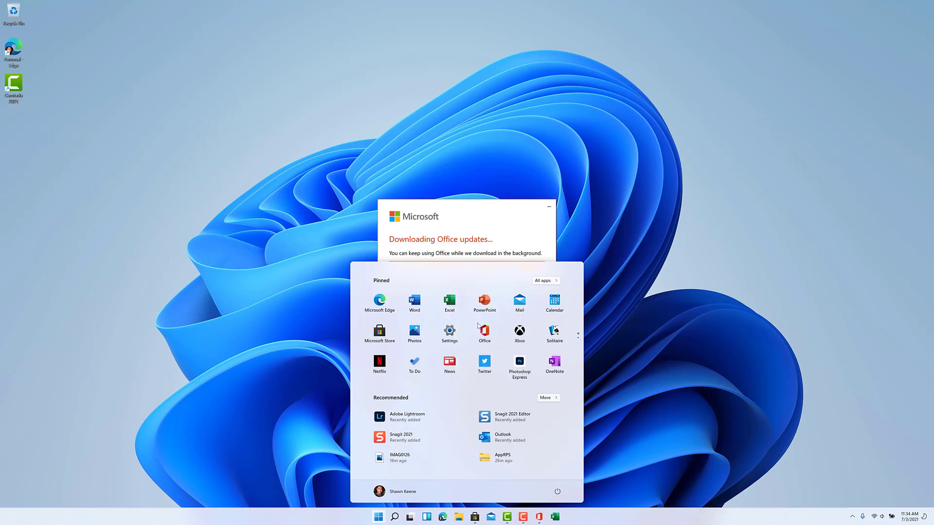
{"action": "right_click", "coordinate": [447, 305]}
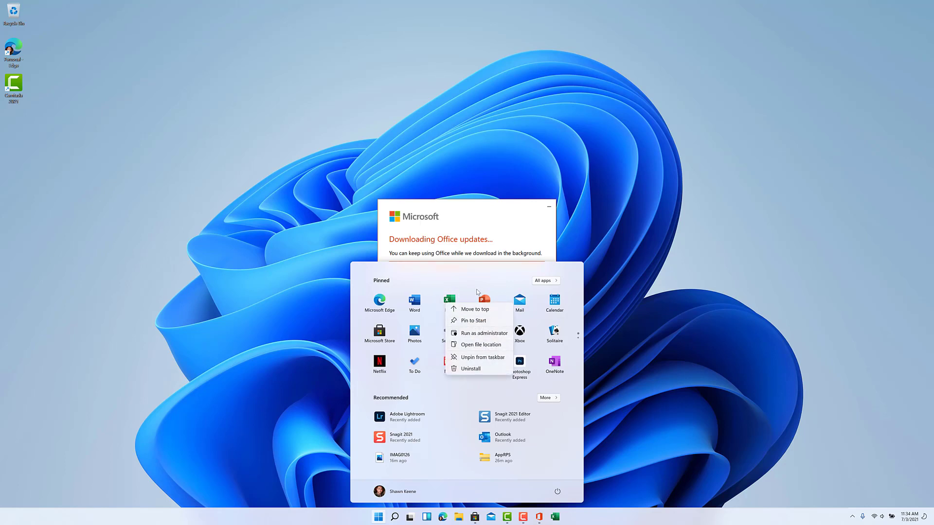
{"action": "left_click", "coordinate": [479, 270]}
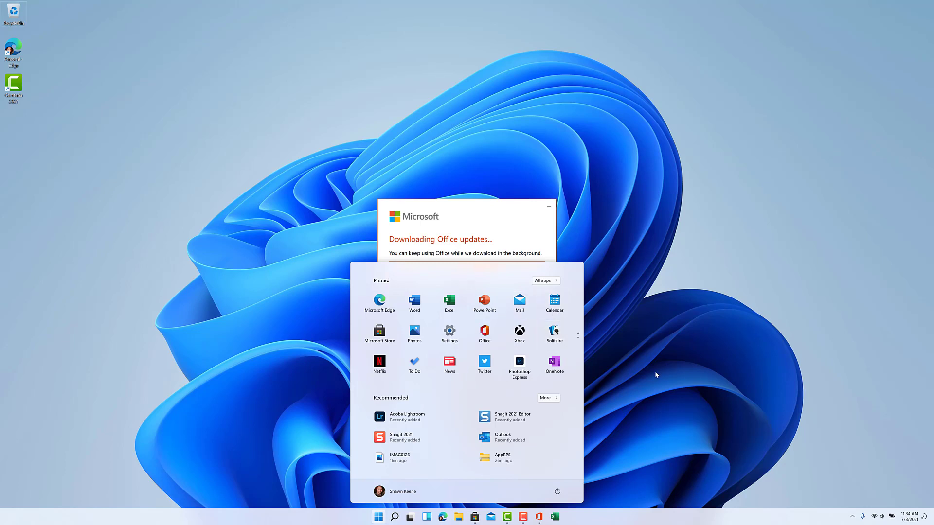
{"action": "left_click", "coordinate": [654, 371]}
{"action": "left_click", "coordinate": [378, 517]}
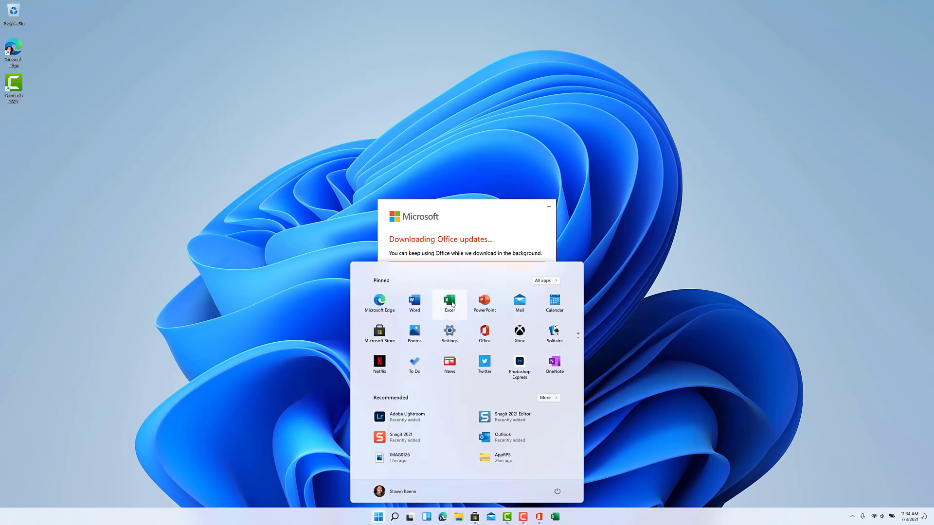
{"action": "right_click", "coordinate": [452, 304]}
{"action": "left_click", "coordinate": [467, 273]}
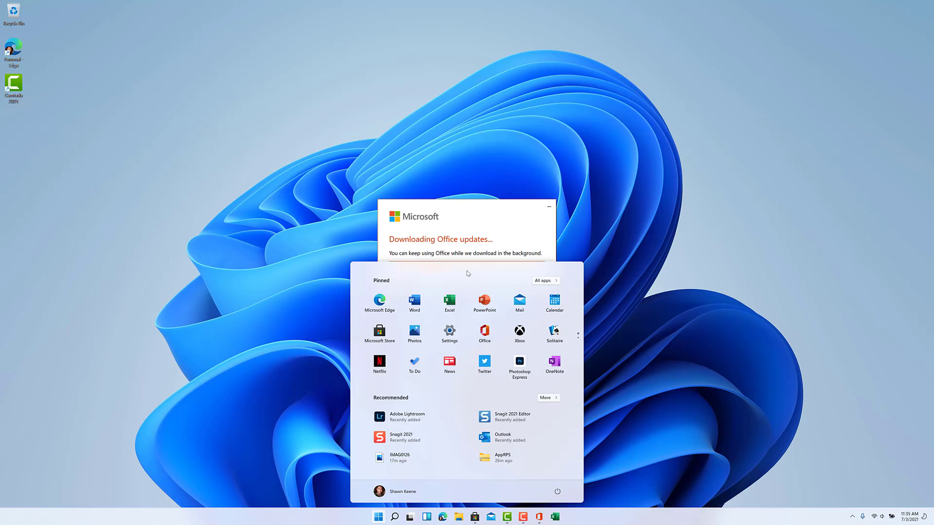
{"action": "key", "text": "super+f"}
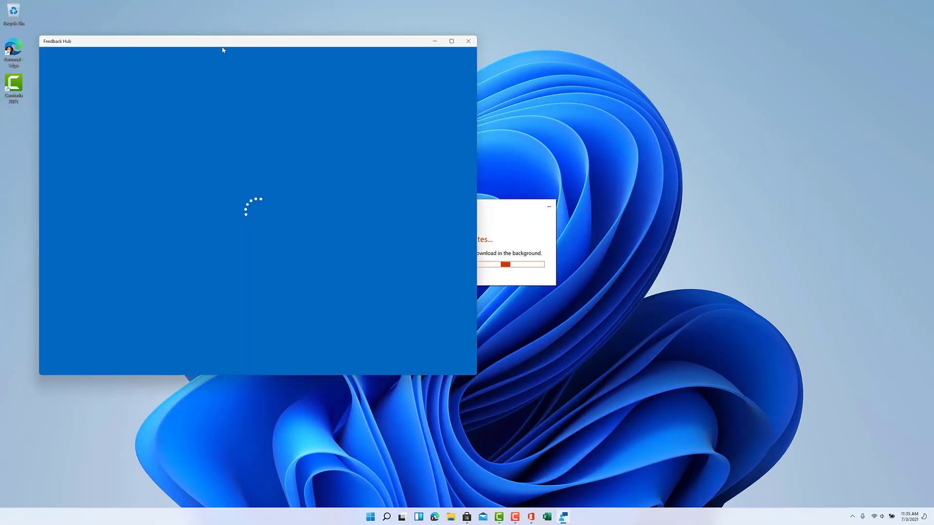
Step: Search Feedback Hub for 'Unable to Unpin' and start a new feedback report from that text
{"action": "left_click_drag", "start_coordinate": [221, 48], "coordinate": [622, 42]}
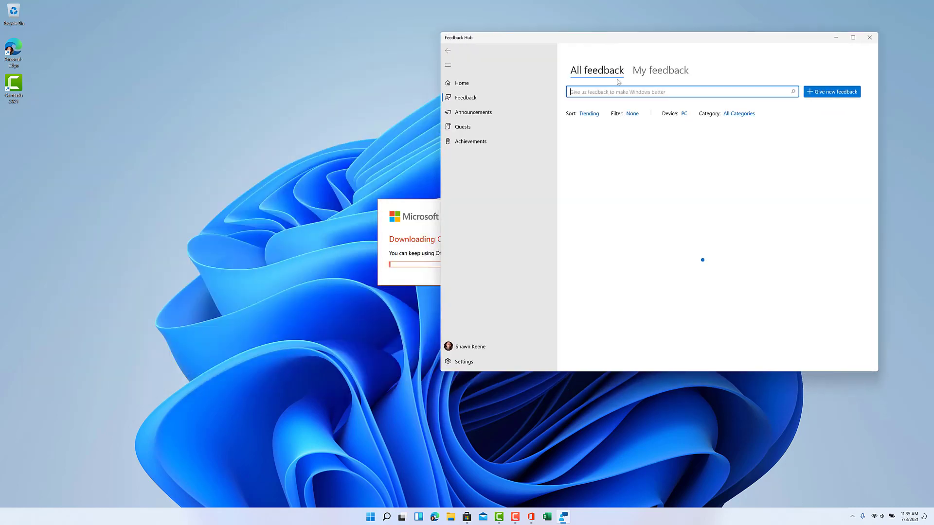
{"action": "type", "text": "Unable to "}
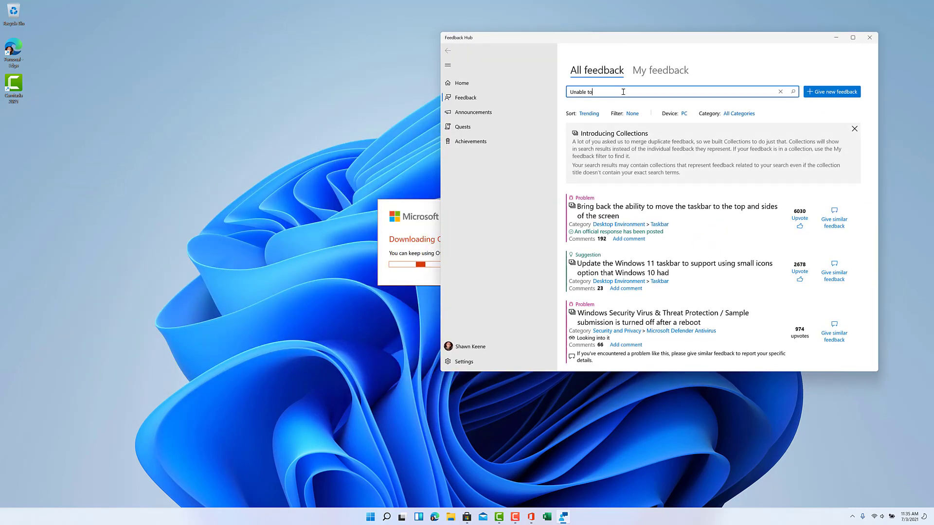
{"action": "type", "text": "Unpin Excel from Start"}
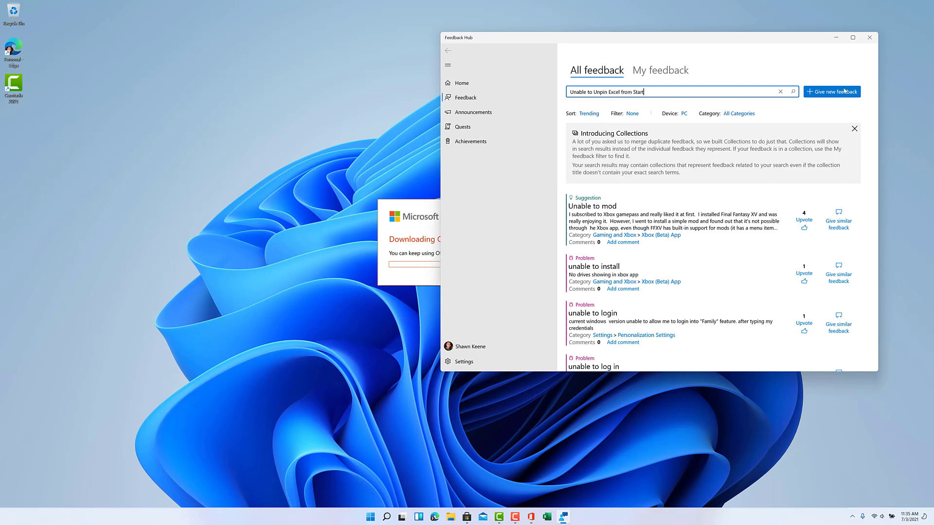
{"action": "left_click", "coordinate": [844, 91]}
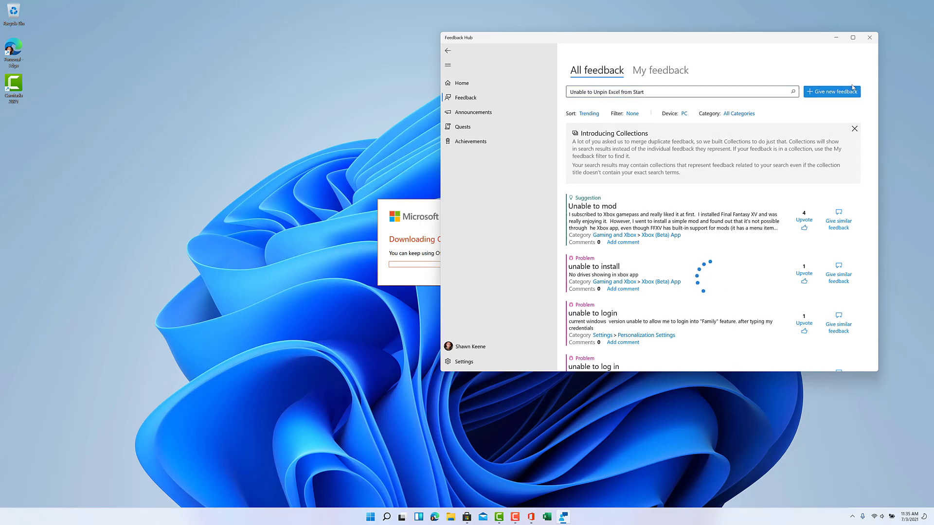
{"action": "left_click", "coordinate": [589, 127]}
Step: Describe that right-clicking the pinned Excel in Start only shows a 'pin to Start' option
{"action": "type", "text": "Excel is pinned to Start menu, but right-clicking it on"}
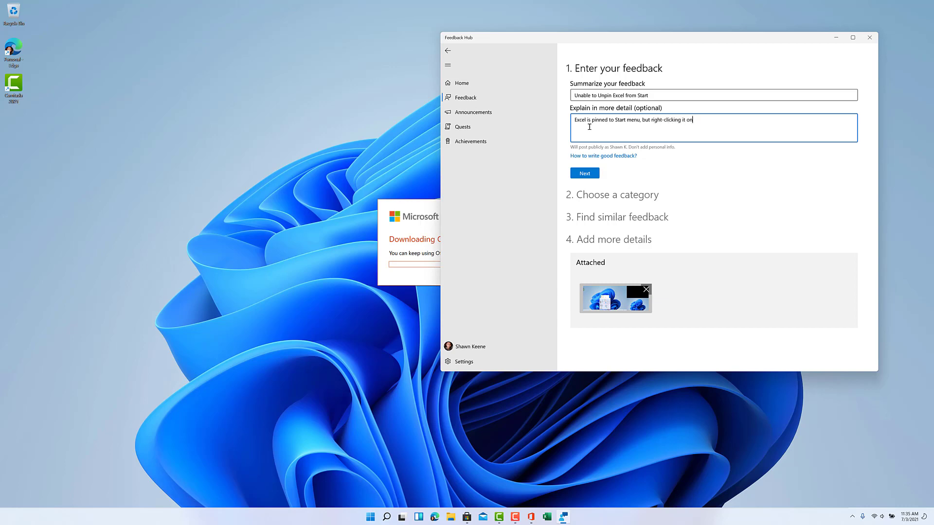
{"action": "type", "text": "ly shows a \"pin to "}
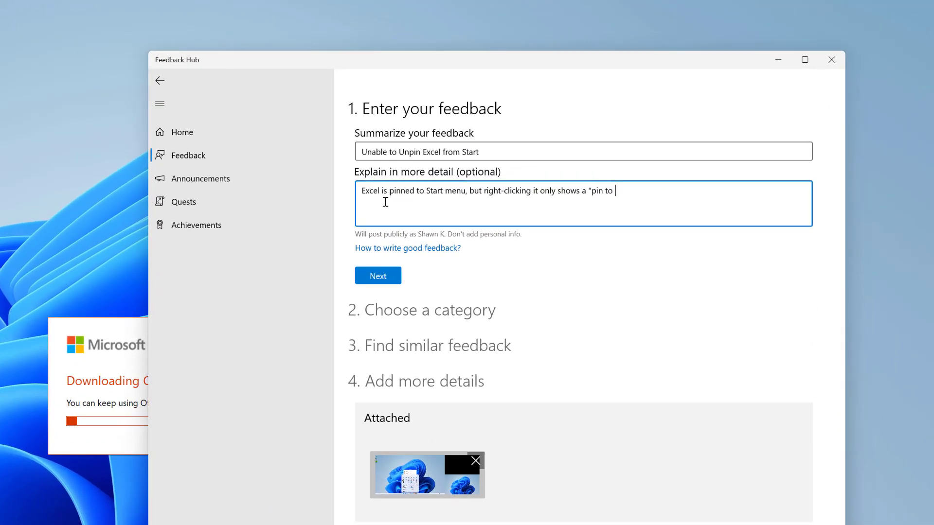
{"action": "type", "text": "Start\" option, I c"}
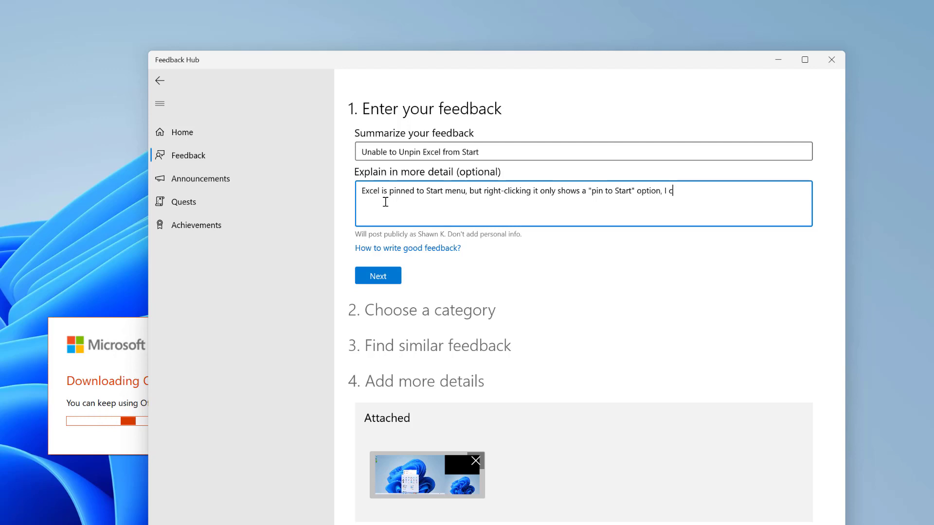
{"action": "type", "text": "annot remove it from the"}
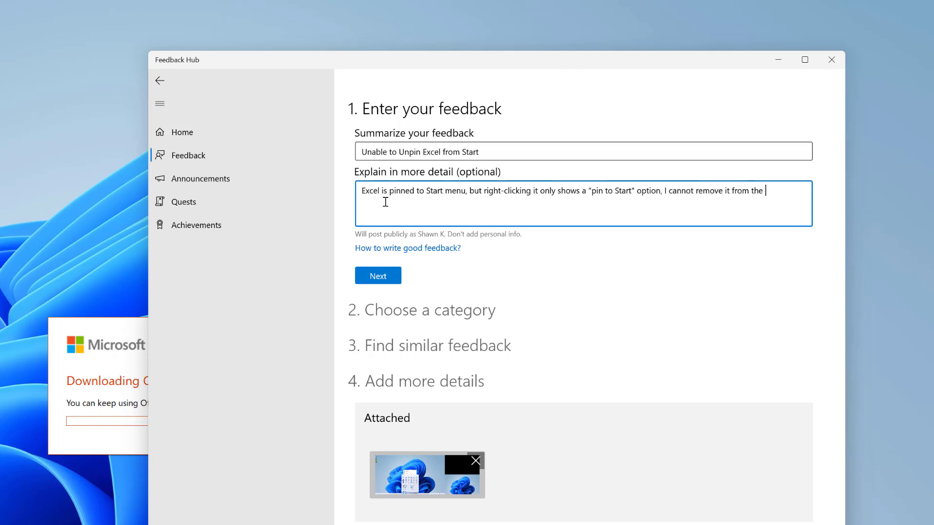
{"action": "key", "text": "BackSpace"}
{"action": "key", "text": "BackSpace"}
{"action": "key", "text": "BackSpace"}
{"action": "key", "text": "BackSpace"}
{"action": "type", "text": "Start menu. I w"}
{"action": "key", "text": "BackSpace"}
{"action": "key", "text": "BackSpace"}
{"action": "key", "text": "BackSpace"}
{"action": "key", "text": "BackSpace"}
{"action": "key", "text": "BackSpace"}
{"action": "key", "text": "BackSpace"}
{"action": "key", "text": "BackSpace"}
{"action": "key", "text": "BackSpace"}
{"action": "key", "text": "BackSpace"}
{"action": "key", "text": "BackSpace"}
{"action": "key", "text": "BackSpace"}
{"action": "key", "text": "BackSpace"}
{"action": "key", "text": "BackSpace"}
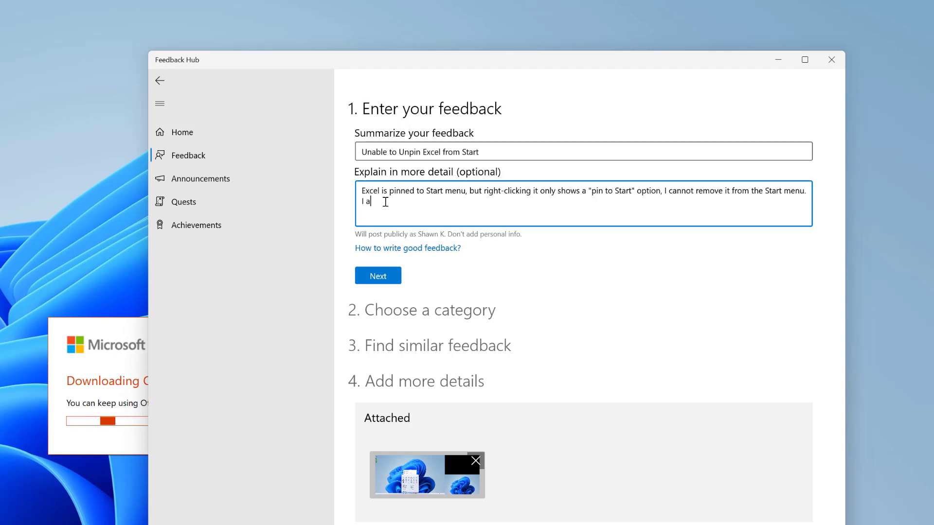
{"action": "type", "text": "am able to pin and unpin it from the Taskbar, ju"}
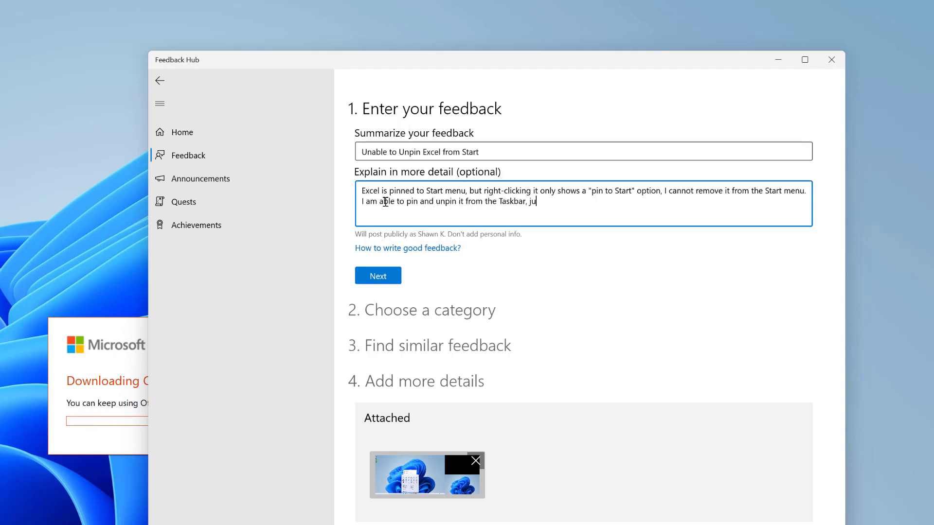
{"action": "type", "text": "remove it from the STart"}
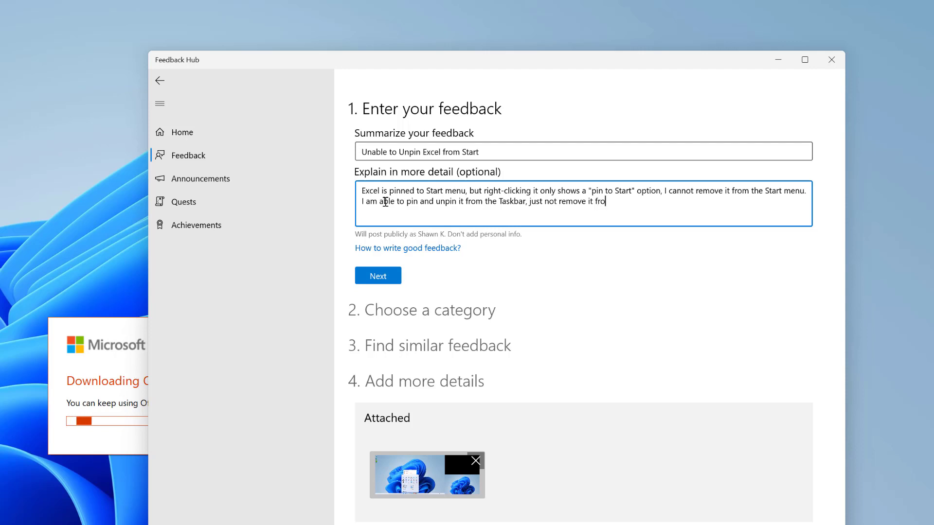
{"action": "key", "text": "BackSpace"}
{"action": "key", "text": "BackSpace"}
{"action": "key", "text": "BackSpace"}
{"action": "key", "text": "BackSpace"}
{"action": "type", "text": "tart menu."}
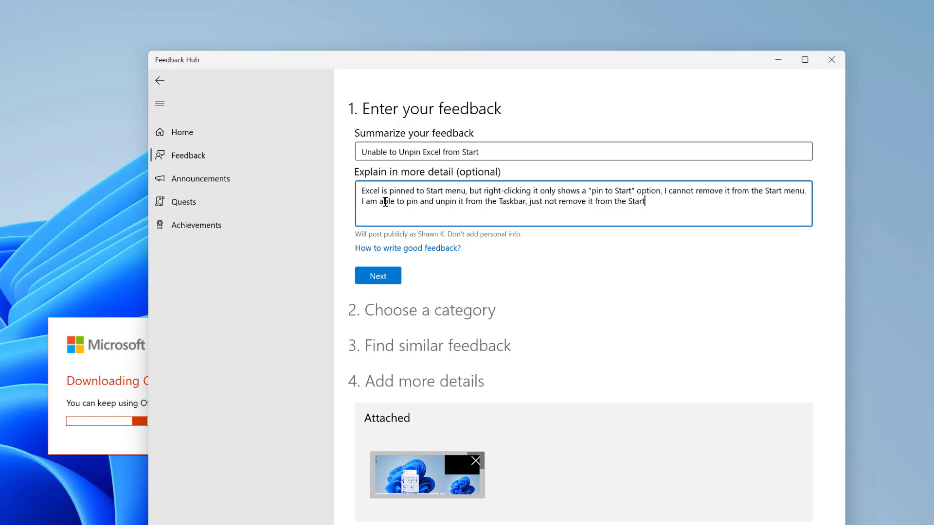
{"action": "key", "text": "Tab"}
{"action": "key", "text": "Tab"}
{"action": "key", "text": "Return"}
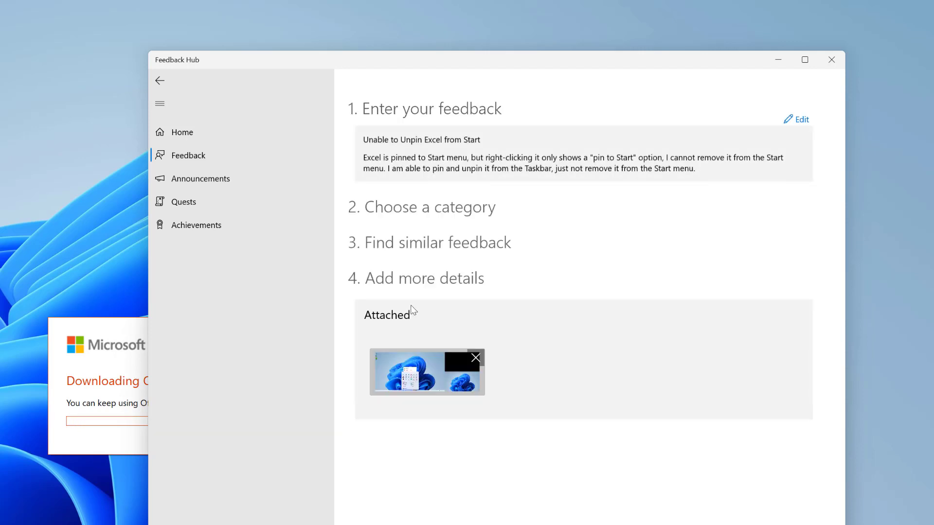
Step: File it as a Problem under Desktop Environment > Start menu, 'Important functionality not working', and start recording
{"action": "left_click", "coordinate": [387, 242]}
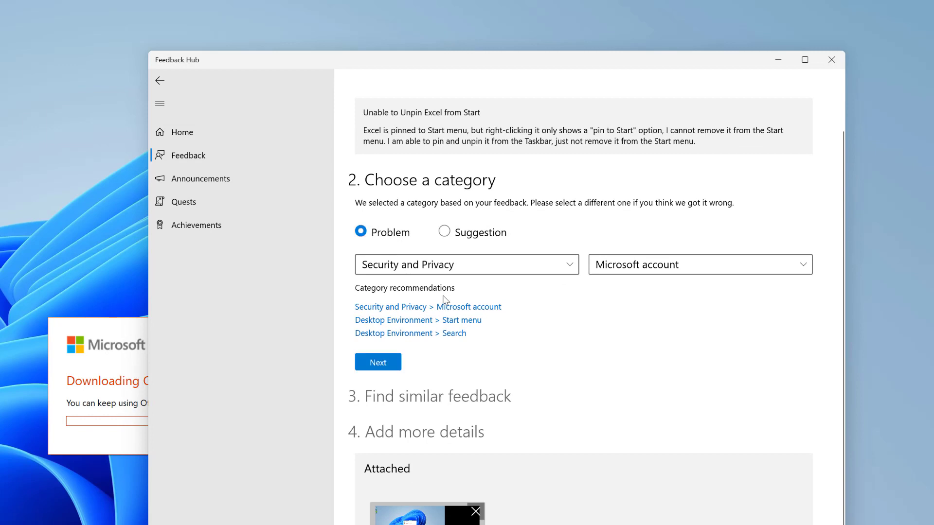
{"action": "left_click", "coordinate": [448, 322]}
{"action": "left_click", "coordinate": [375, 363]}
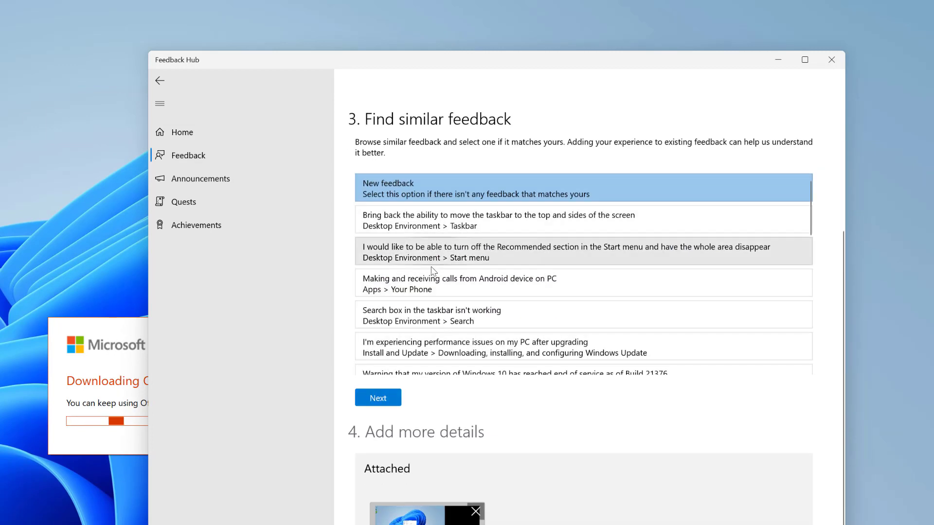
{"action": "left_click", "coordinate": [380, 397]}
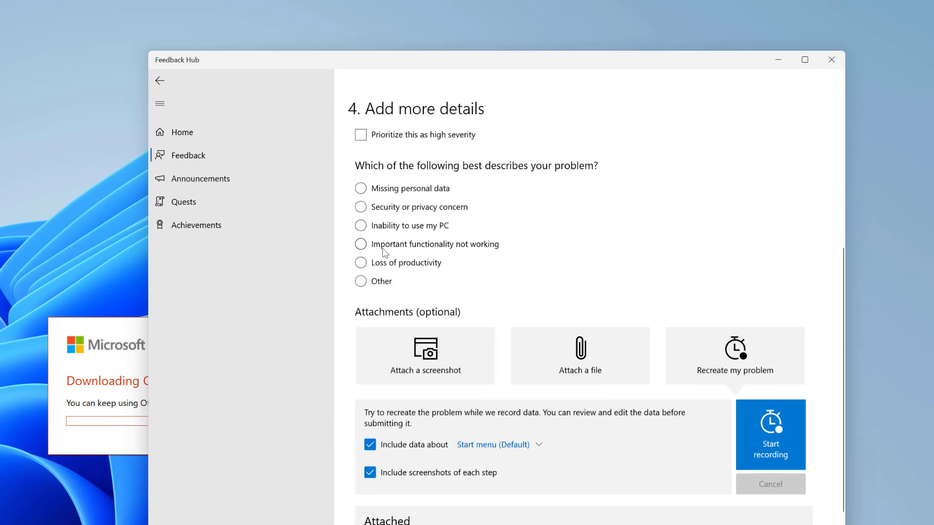
{"action": "left_click", "coordinate": [385, 248]}
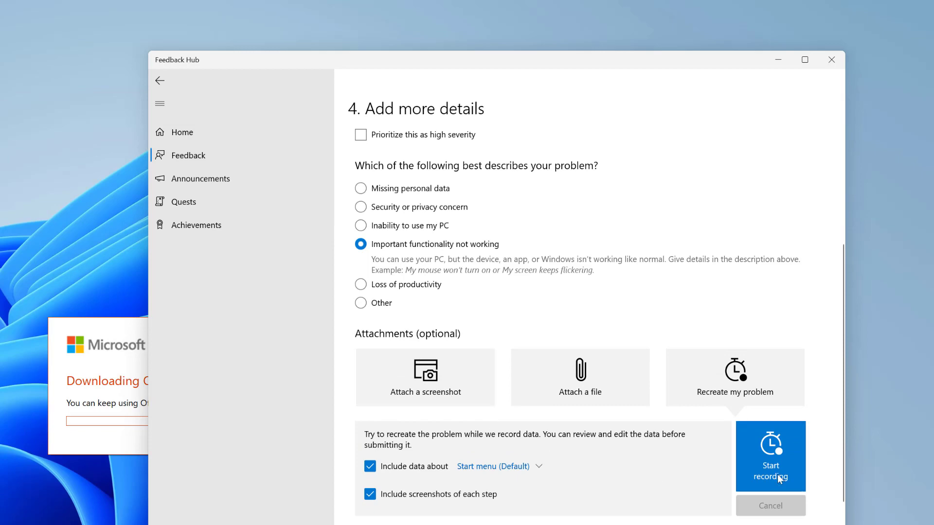
{"action": "left_click", "coordinate": [781, 462]}
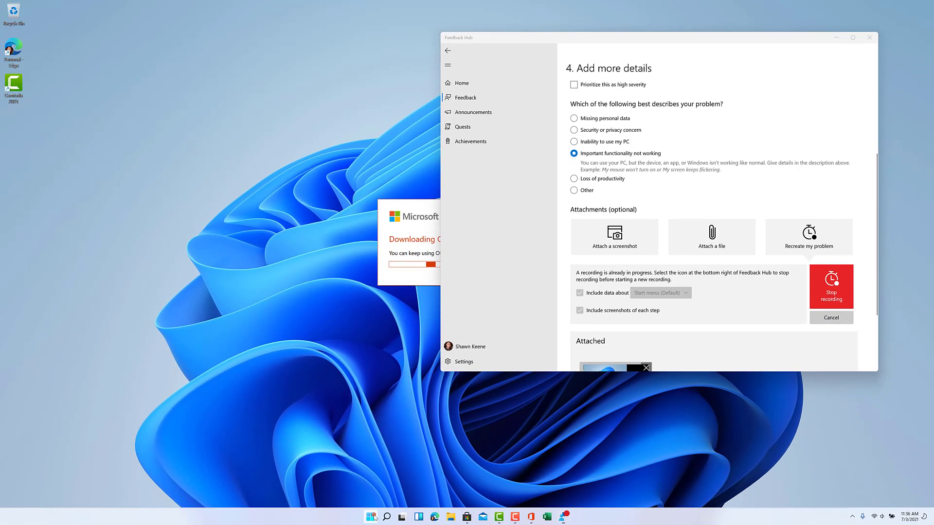
Step: Recreate the problem by trying Excel's Start menu context options and comparing PowerPoint's
{"action": "left_click", "coordinate": [370, 516]}
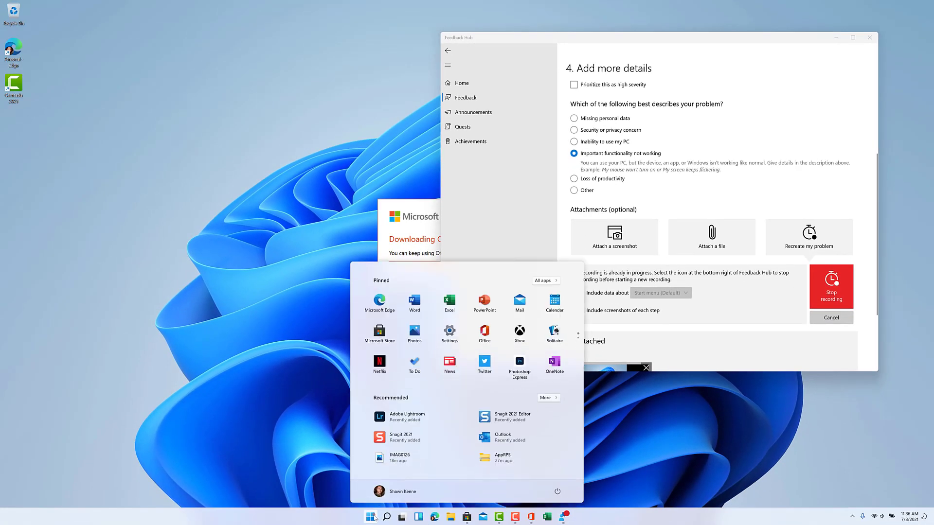
{"action": "right_click", "coordinate": [448, 299]}
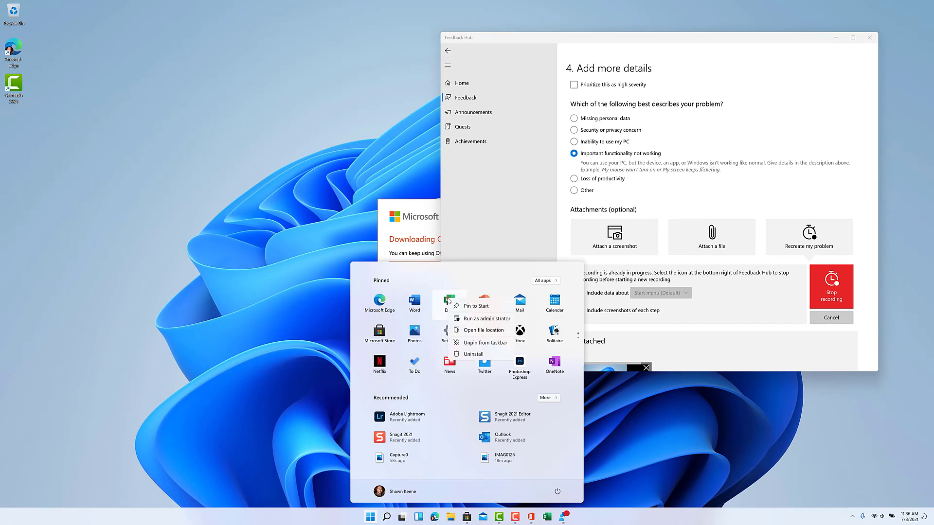
{"action": "left_click", "coordinate": [476, 317]}
{"action": "right_click", "coordinate": [448, 303]}
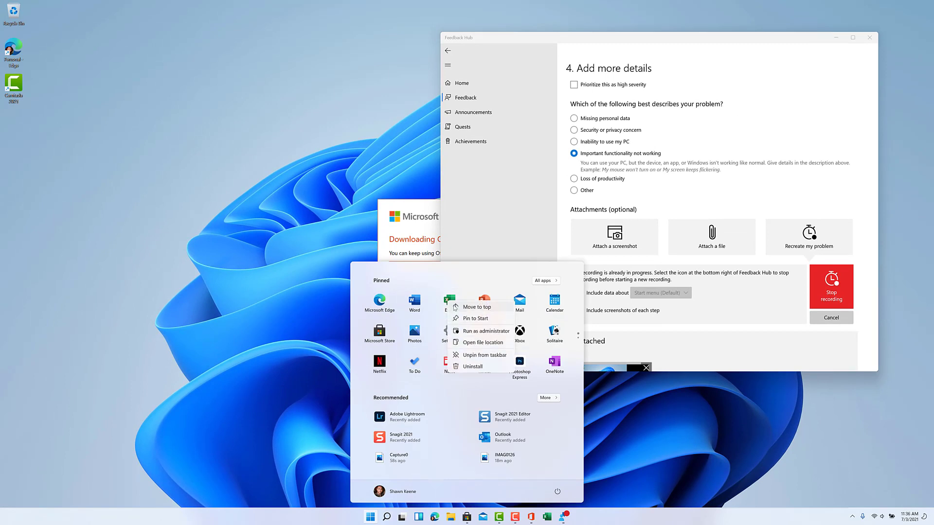
{"action": "left_click", "coordinate": [464, 320]}
{"action": "right_click", "coordinate": [483, 305]}
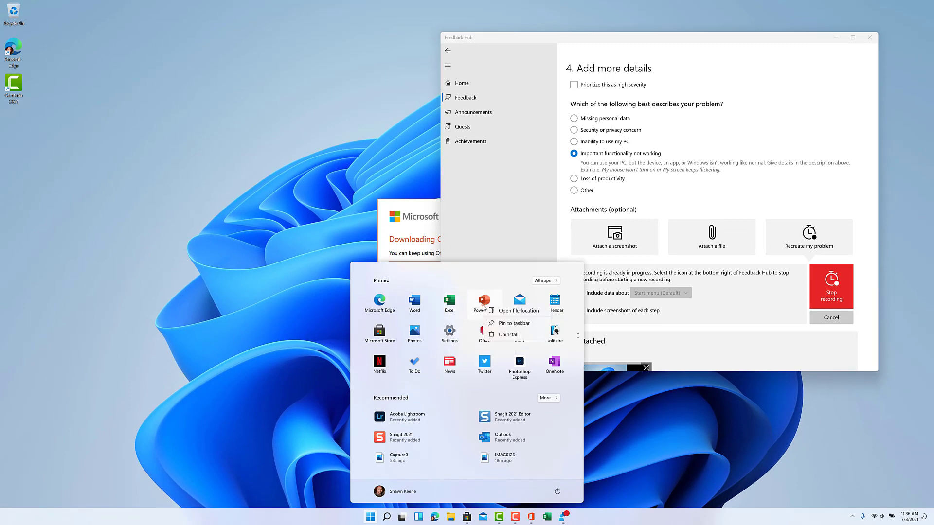
{"action": "right_click", "coordinate": [417, 312]}
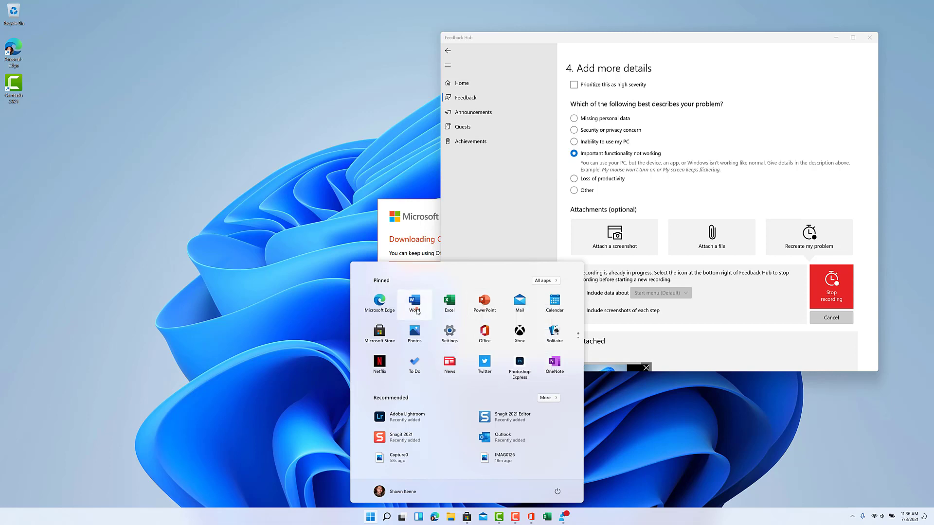
Step: Check Word, News and To Do context menus for an unpin option, then stop the recording
{"action": "right_click", "coordinate": [418, 311]}
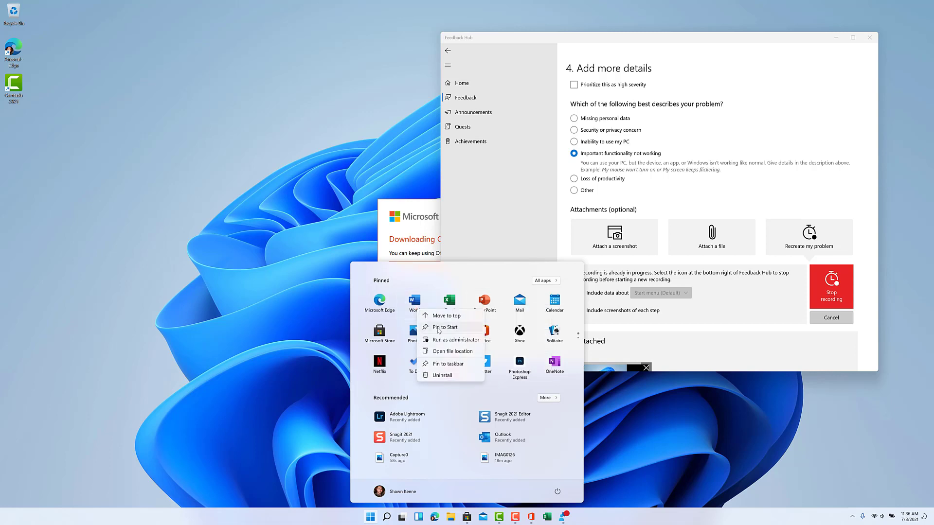
{"action": "left_click", "coordinate": [492, 276]}
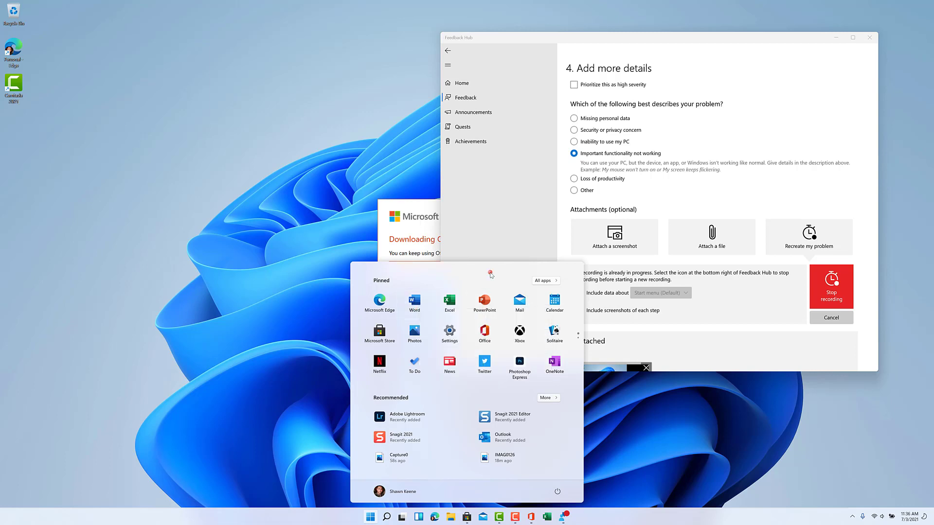
{"action": "right_click", "coordinate": [442, 365]}
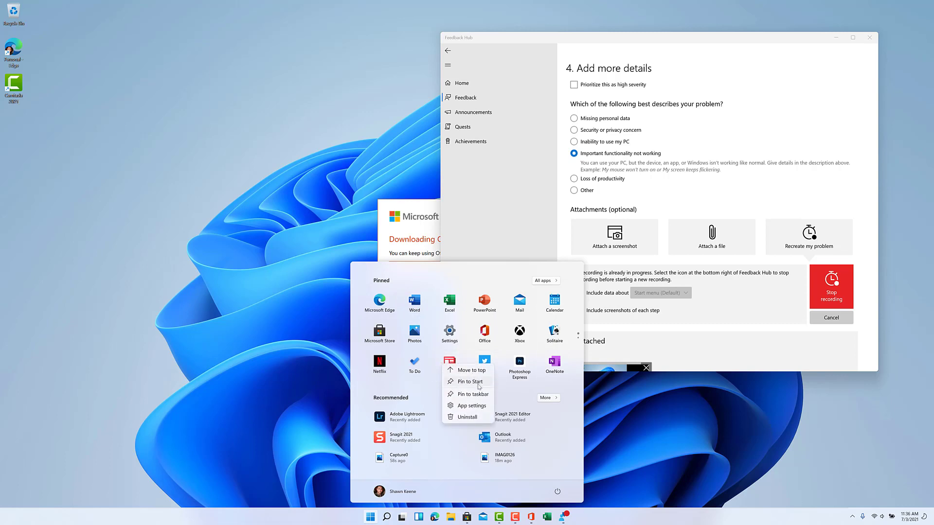
{"action": "left_click", "coordinate": [479, 386]}
{"action": "right_click", "coordinate": [447, 365]}
{"action": "key", "text": "Escape"}
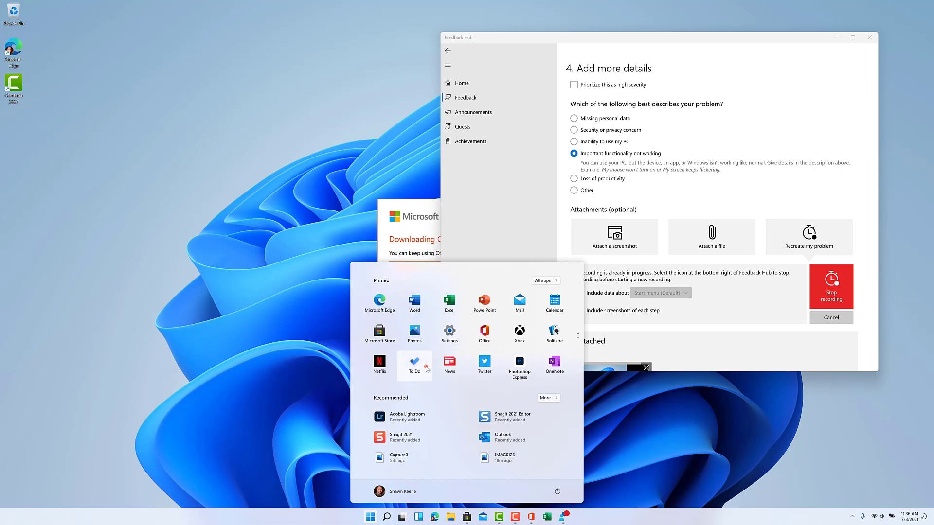
{"action": "right_click", "coordinate": [427, 368]}
{"action": "left_click", "coordinate": [832, 295]}
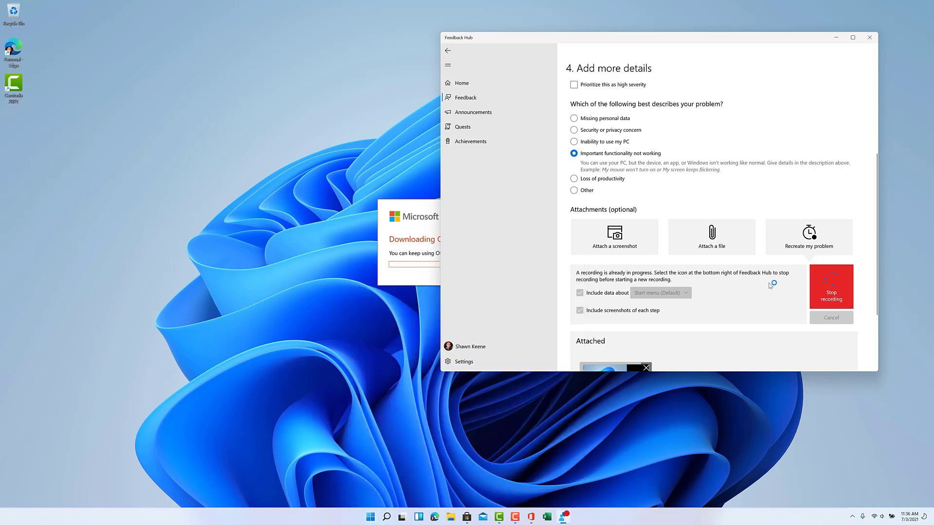
{"action": "scroll", "coordinate": [721, 254], "scroll_direction": "up", "scroll_amount": 10}
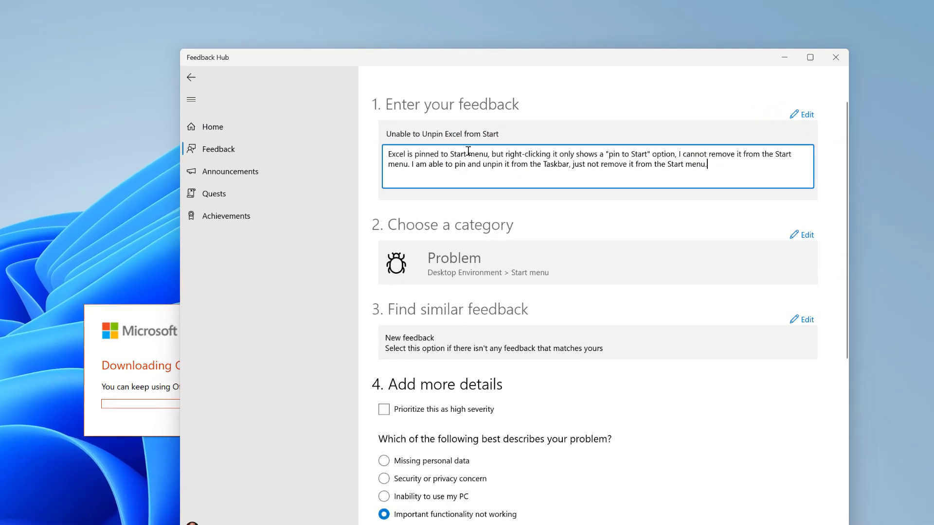
Step: Change the report title to 'Unable to Unpin icons from Start' by replacing 'Excel' with 'icons'
{"action": "left_click", "coordinate": [422, 140]}
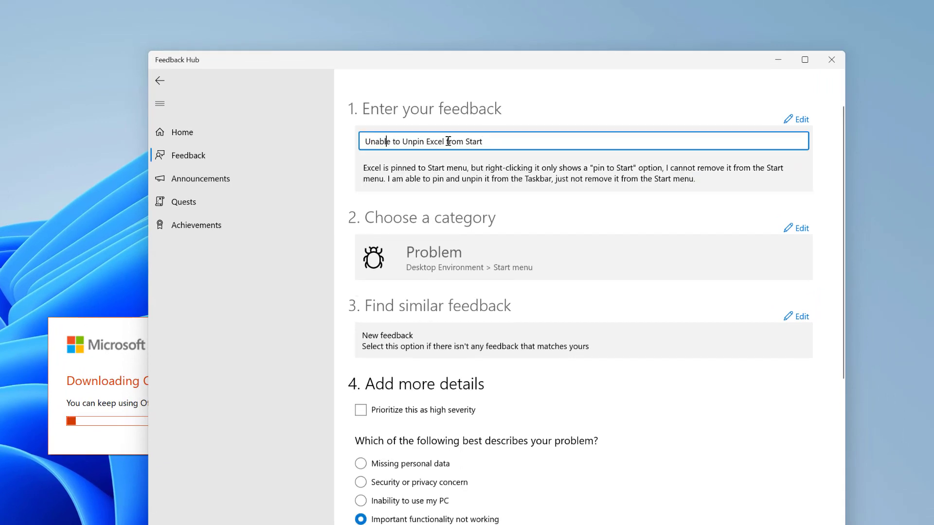
{"action": "key", "text": "Home"}
{"action": "key", "text": "shift+ctrl+Right"}
{"action": "key", "text": "shift+ctrl+Right"}
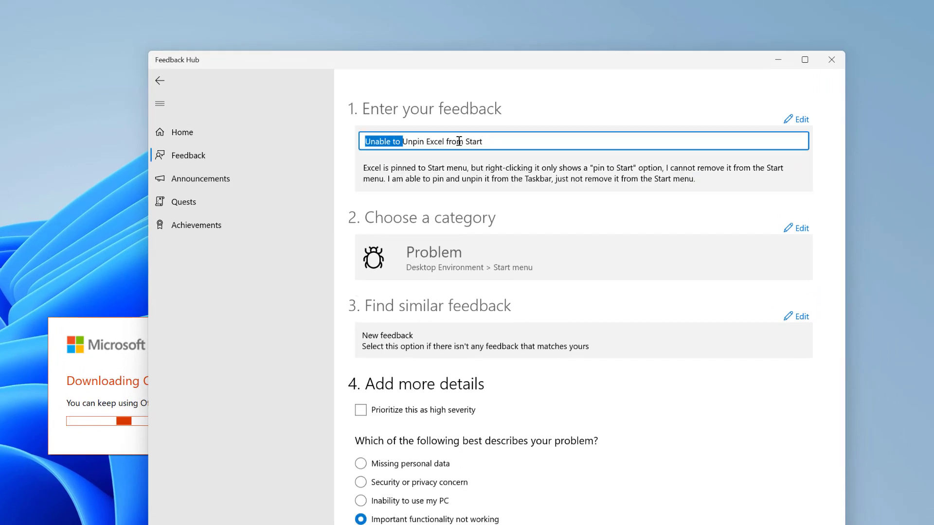
{"action": "key", "text": "ctrl+Right"}
{"action": "key", "text": "shift+ctrl+Right"}
{"action": "type", "text": "icons"}
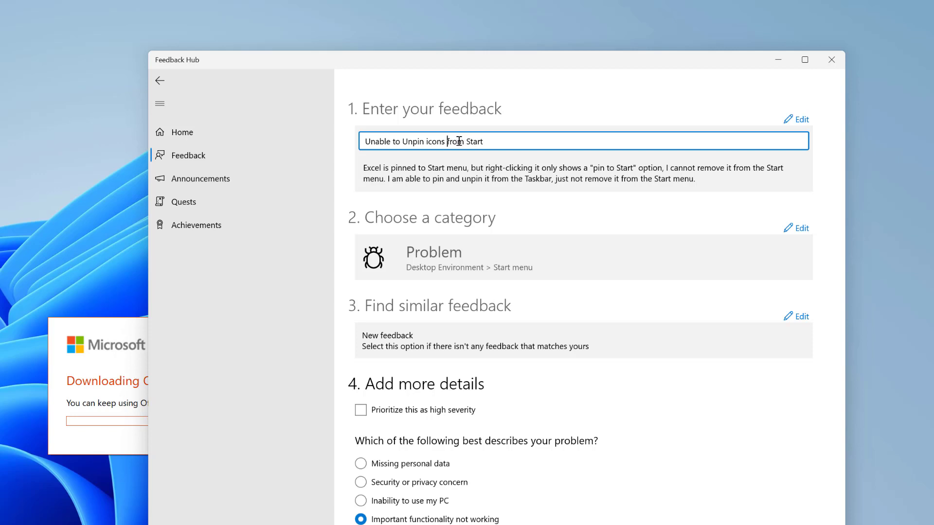
Step: Reword the description to start 'Icons are' and add that uninstalling an app removes the icon
{"action": "left_click", "coordinate": [445, 181]}
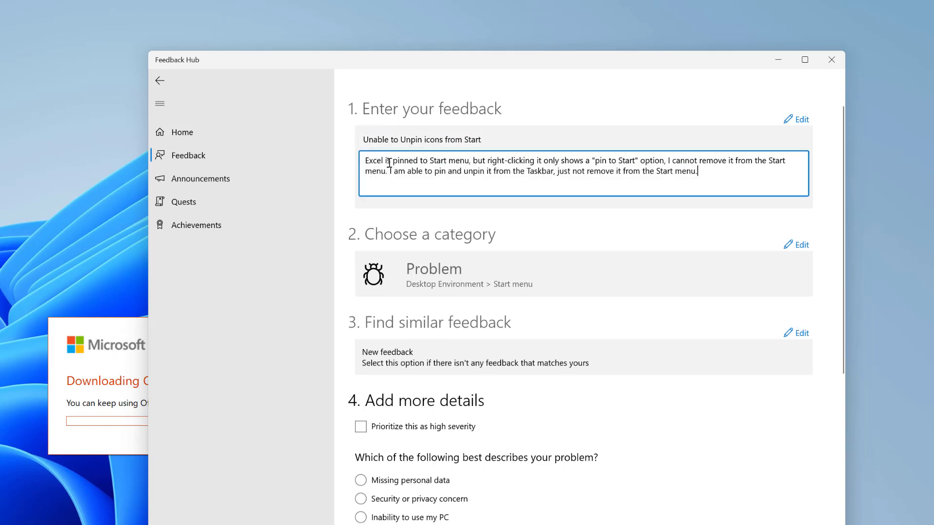
{"action": "key", "text": "shift+Home"}
{"action": "key", "text": "BackSpace"}
{"action": "type", "text": "Icons are"}
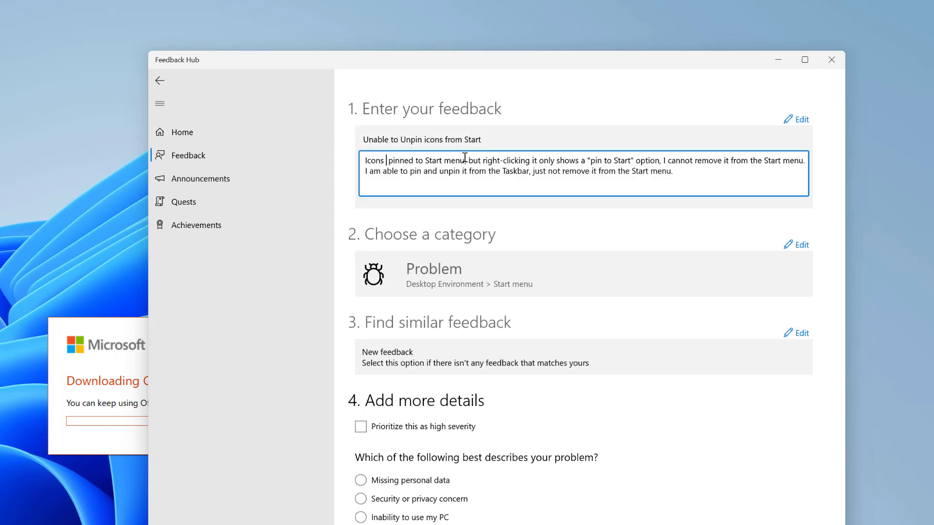
{"action": "key", "text": "Right"}
{"action": "key", "text": "Right"}
{"action": "key", "text": "Right"}
{"action": "key", "text": "Right"}
{"action": "key", "text": "Right"}
{"action": "key", "text": "Right"}
{"action": "key", "text": "Right"}
{"action": "key", "text": "Right"}
{"action": "key", "text": "Right"}
{"action": "key", "text": "Right"}
{"action": "key", "text": "Right"}
{"action": "key", "text": "Right"}
{"action": "key", "text": "Right"}
{"action": "key", "text": "Right"}
{"action": "key", "text": "Right"}
{"action": "key", "text": "Right"}
{"action": "key", "text": "Right"}
{"action": "key", "text": "Right"}
{"action": "key", "text": "Right"}
{"action": "key", "text": "Right"}
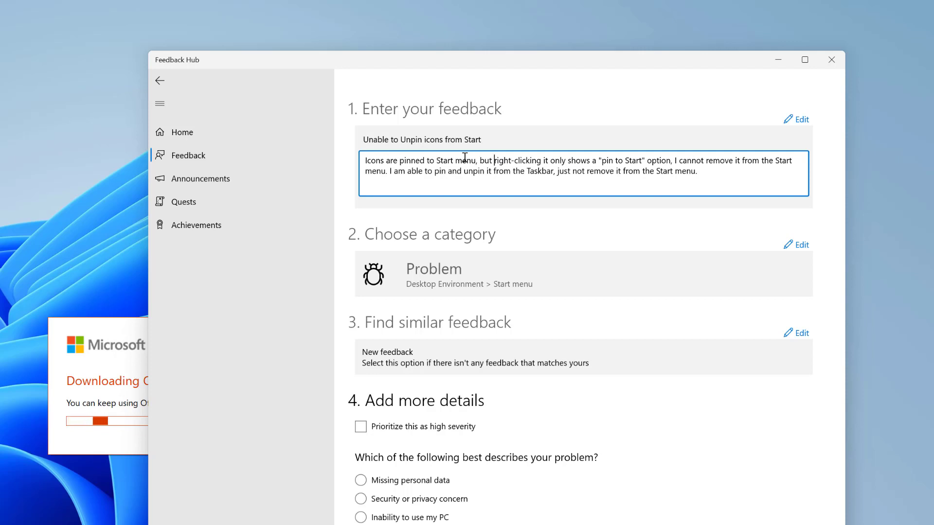
{"action": "key", "text": "Right"}
{"action": "key", "text": "Right"}
{"action": "key", "text": "Right"}
{"action": "key", "text": "Right"}
{"action": "key", "text": "Right"}
{"action": "key", "text": "Right"}
{"action": "key", "text": "Right"}
{"action": "key", "text": "Right"}
{"action": "key", "text": "Right"}
{"action": "key", "text": "Right"}
{"action": "key", "text": "Right"}
{"action": "key", "text": "Right"}
{"action": "key", "text": "Right"}
{"action": "key", "text": "Right"}
{"action": "key", "text": "Right"}
{"action": "key", "text": "Right"}
{"action": "key", "text": "Right"}
{"action": "key", "text": "Right"}
{"action": "key", "text": "Right"}
{"action": "key", "text": "Right"}
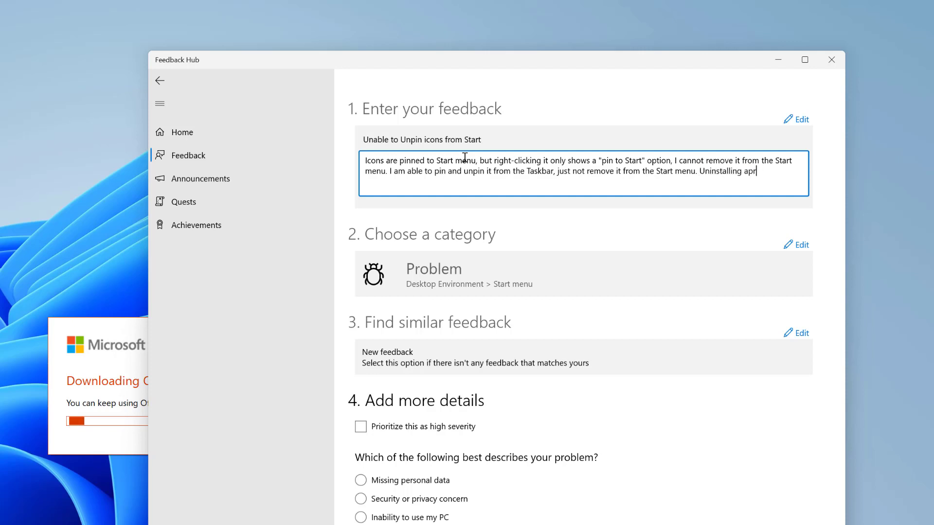
{"action": "type", "text": "n app does remove the icon, I just can't unpin them."}
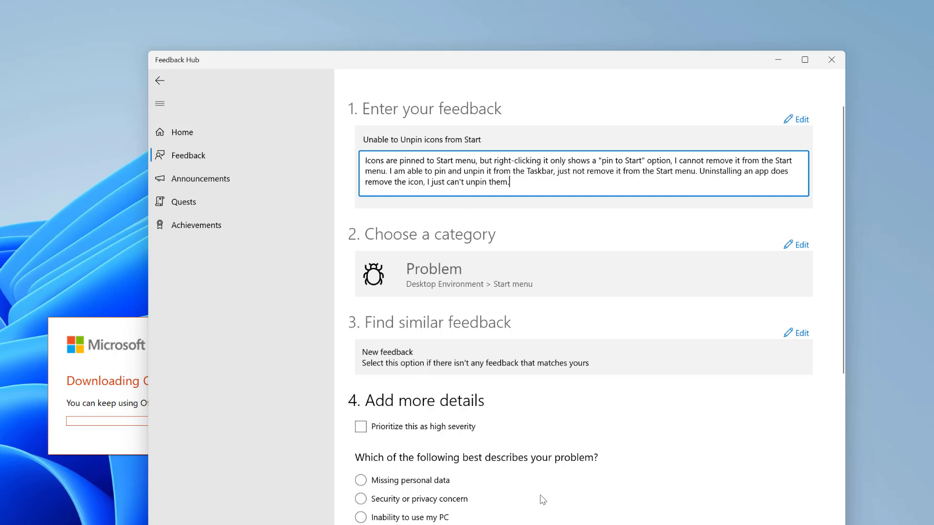
{"action": "scroll", "coordinate": [540, 496], "scroll_direction": "down", "scroll_amount": 6}
{"action": "scroll", "coordinate": [395, 185], "scroll_direction": "up", "scroll_amount": 1}
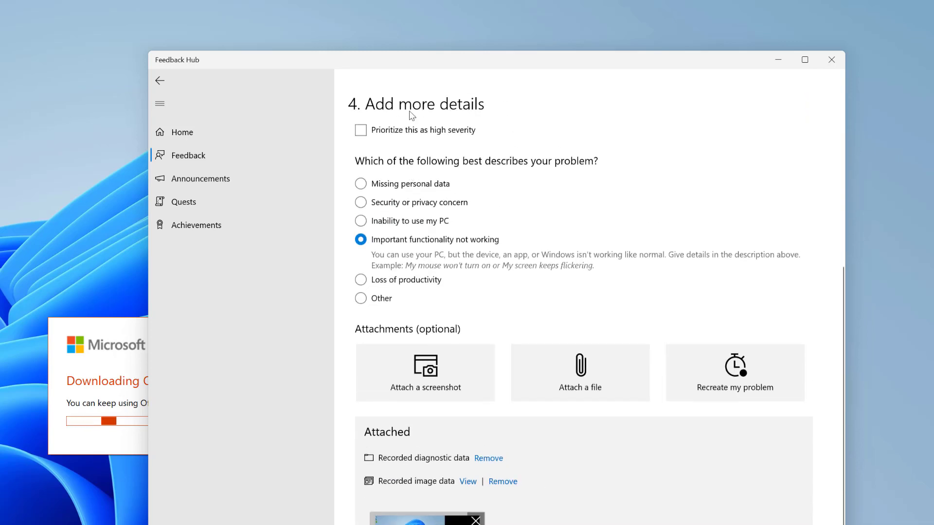
Step: Mark the Start-menu report as high severity, submit it, and close Feedback Hub
{"action": "left_click", "coordinate": [413, 128]}
{"action": "scroll", "coordinate": [413, 132], "scroll_direction": "down", "scroll_amount": 1}
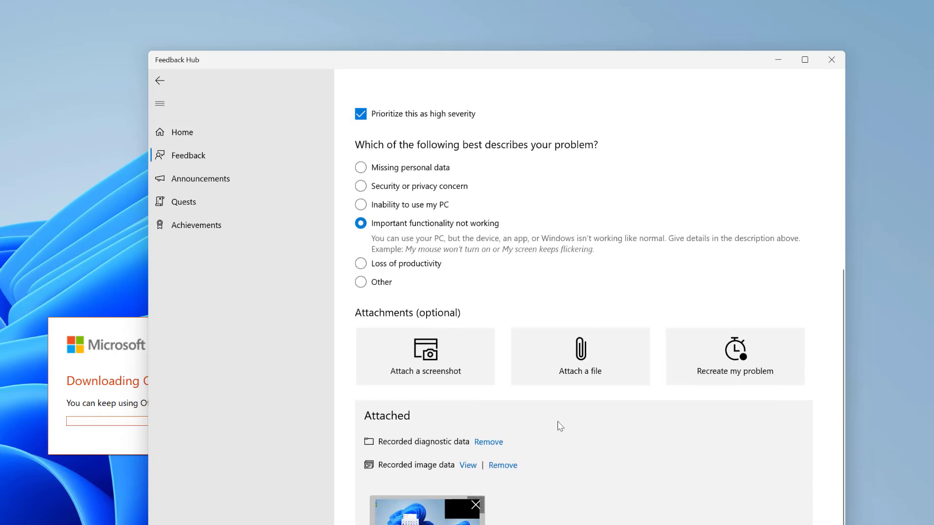
{"action": "scroll", "coordinate": [559, 429], "scroll_direction": "down", "scroll_amount": 1}
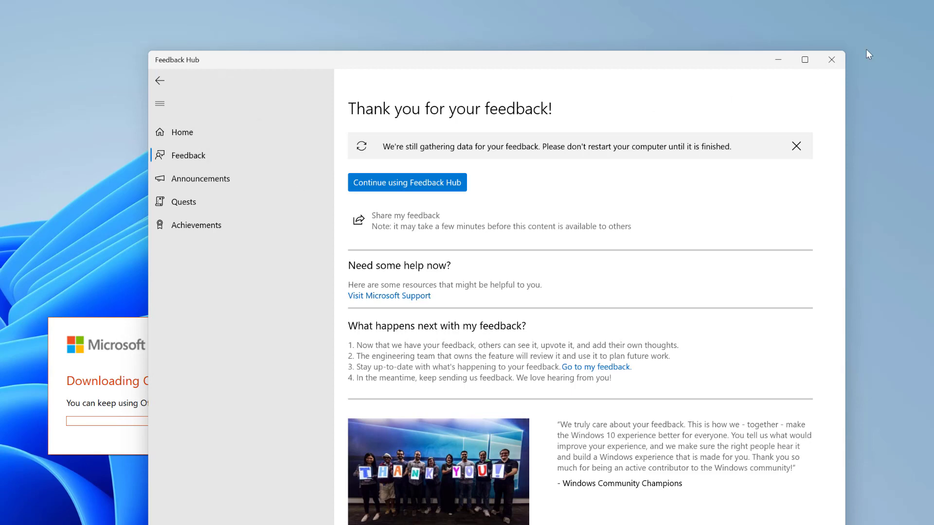
{"action": "left_click", "coordinate": [831, 60]}
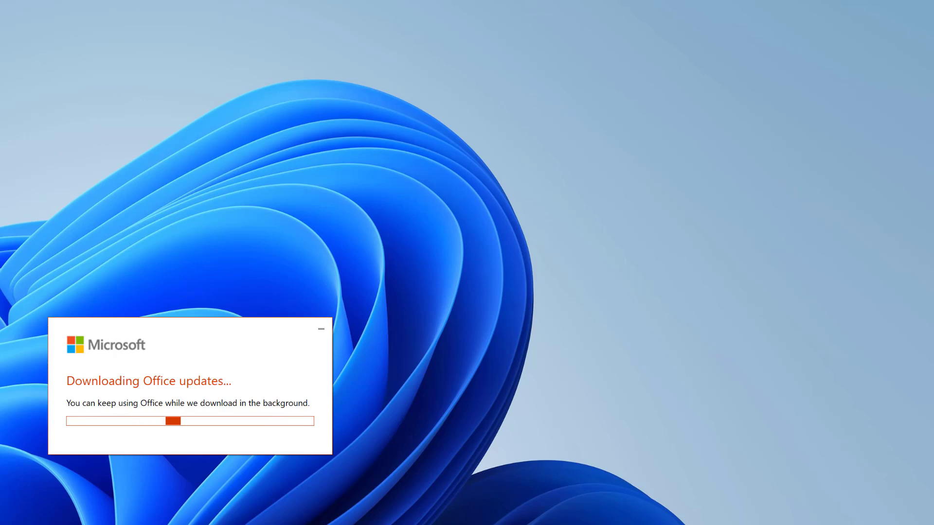
Step: Open and close the Start menu twice while Office downloads and applies its updates
{"action": "left_click", "coordinate": [278, 512]}
{"action": "left_click", "coordinate": [278, 511]}
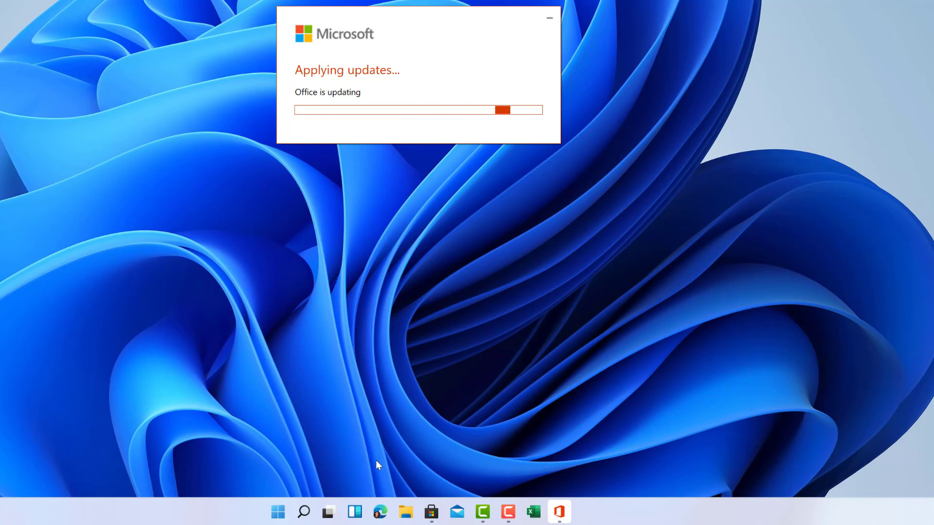
{"action": "left_click", "coordinate": [278, 512]}
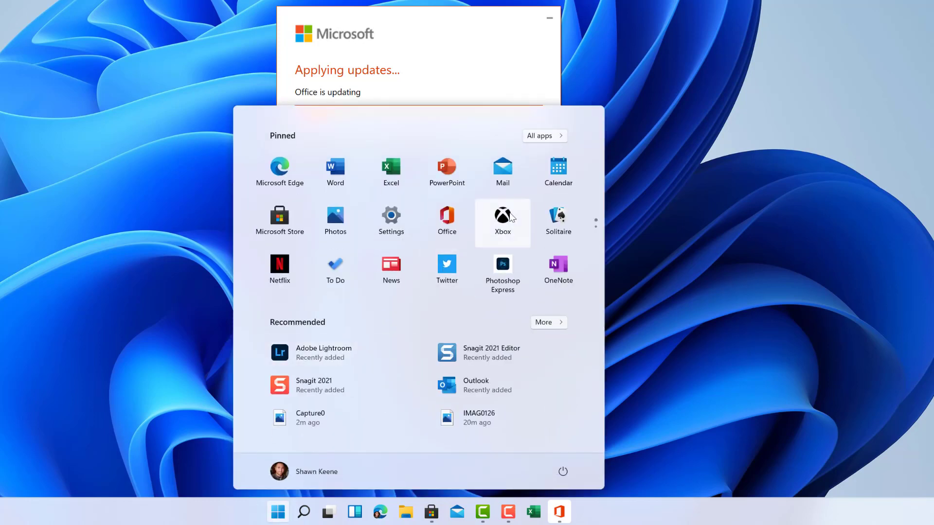
{"action": "left_click", "coordinate": [659, 129]}
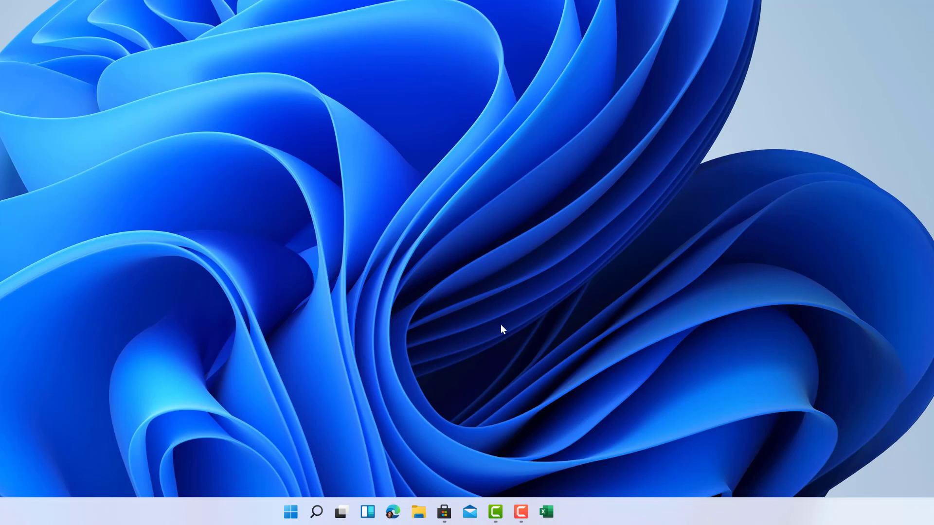
Step: Open Personalization from the desktop, show OneDrive in File Explorer, and apply the dark Windows theme
{"action": "right_click", "coordinate": [507, 217]}
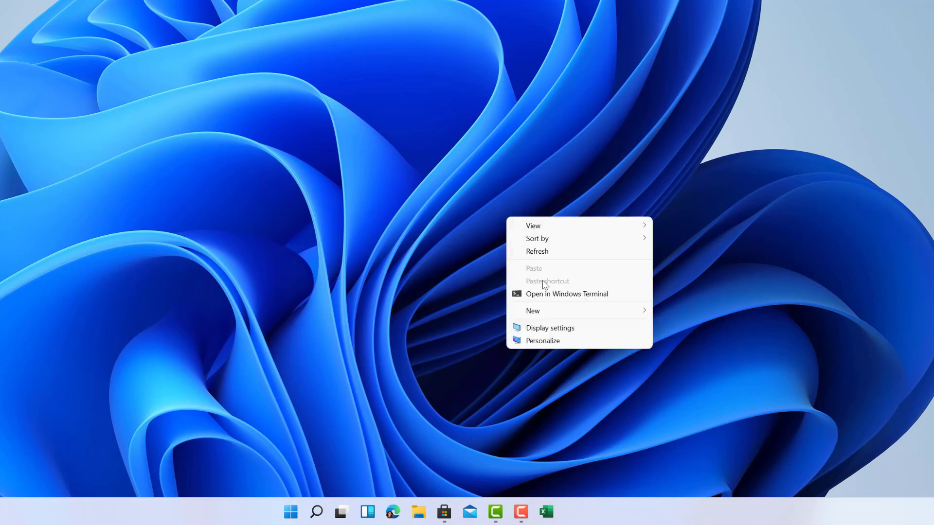
{"action": "left_click", "coordinate": [550, 340]}
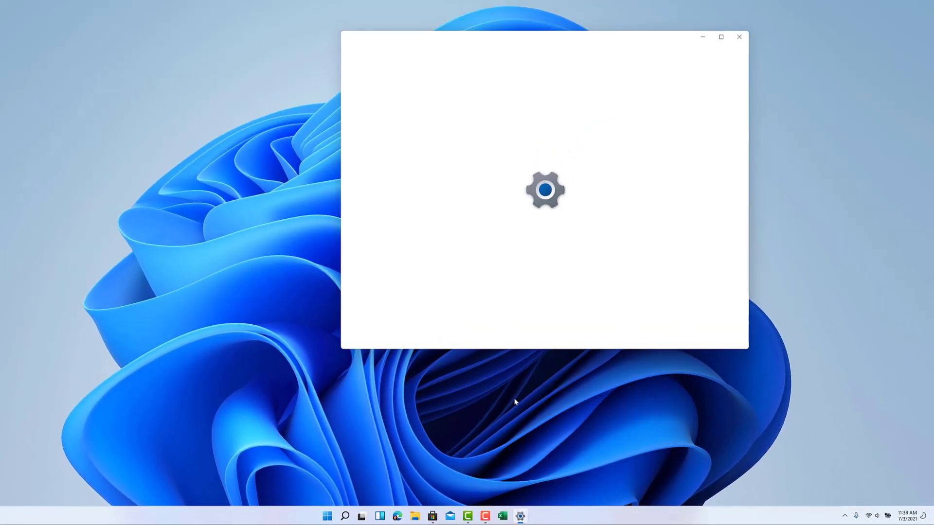
{"action": "left_click", "coordinate": [416, 516]}
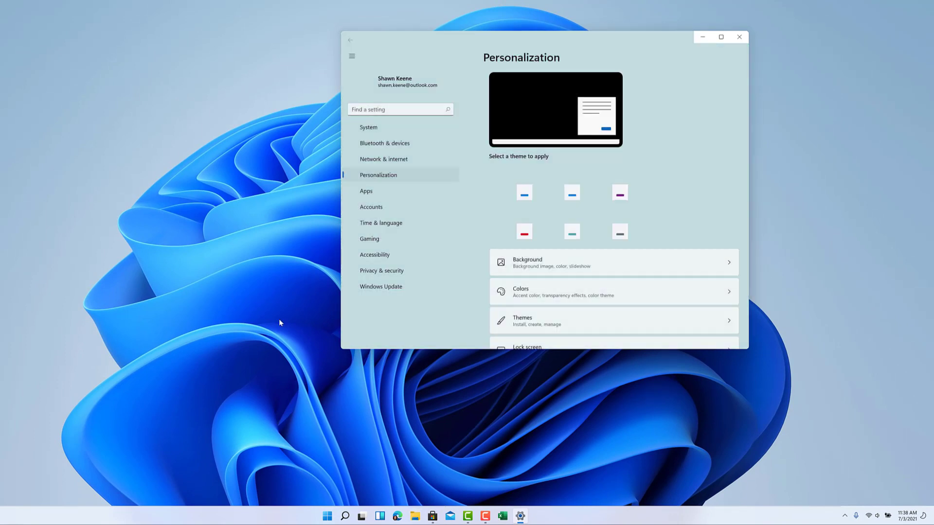
{"action": "left_click", "coordinate": [232, 254]}
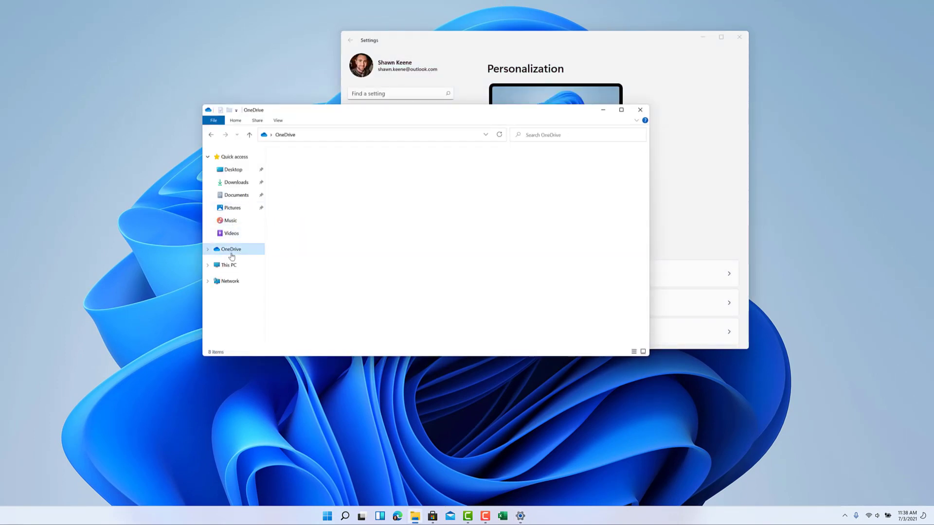
{"action": "left_click", "coordinate": [534, 38]}
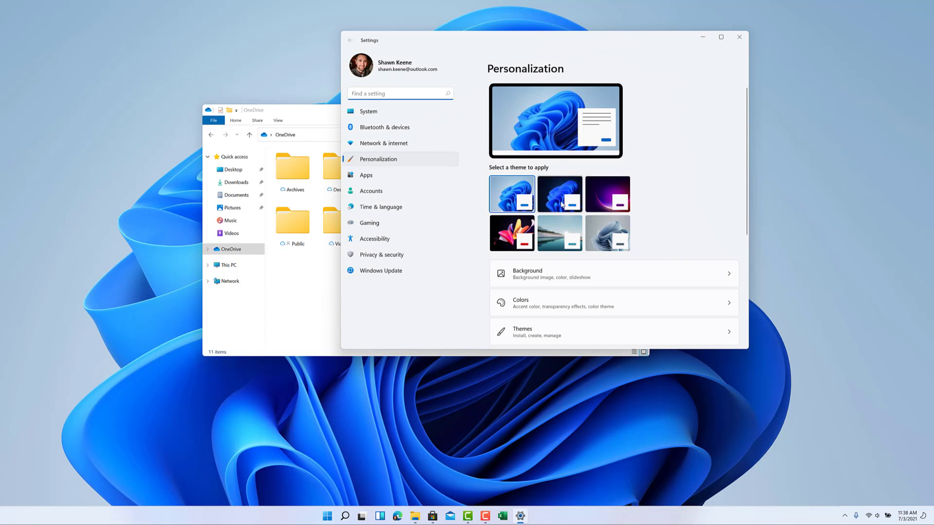
{"action": "left_click", "coordinate": [563, 202]}
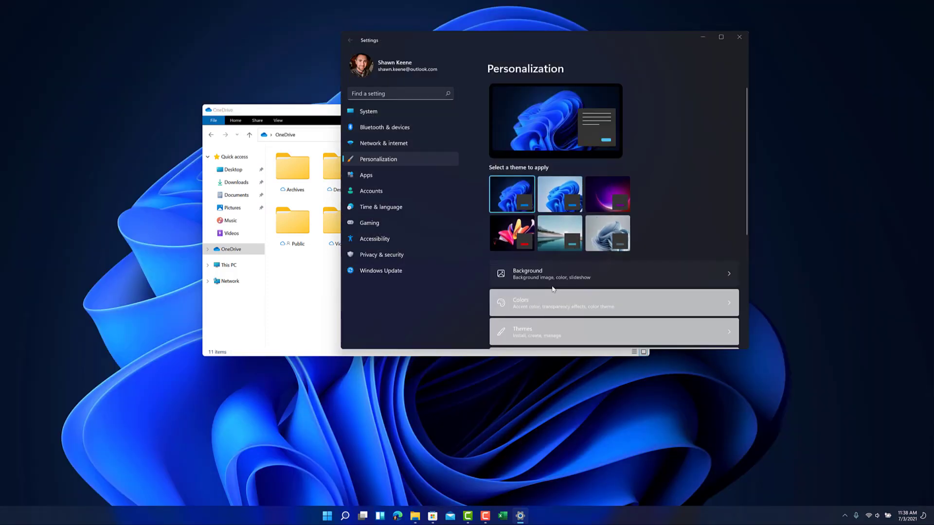
Step: View the Background page, close Settings, and dismiss the Office 'Updates were installed' notice
{"action": "left_click", "coordinate": [552, 286]}
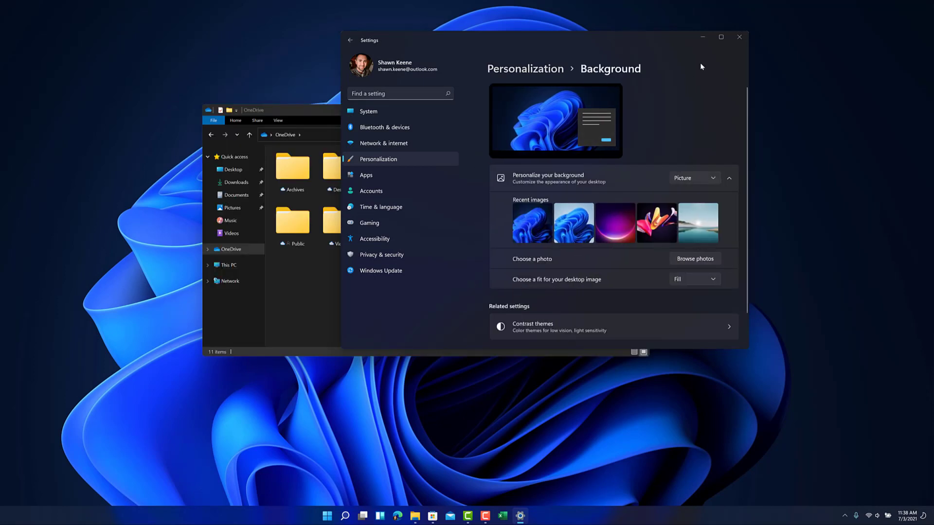
{"action": "left_click", "coordinate": [739, 38]}
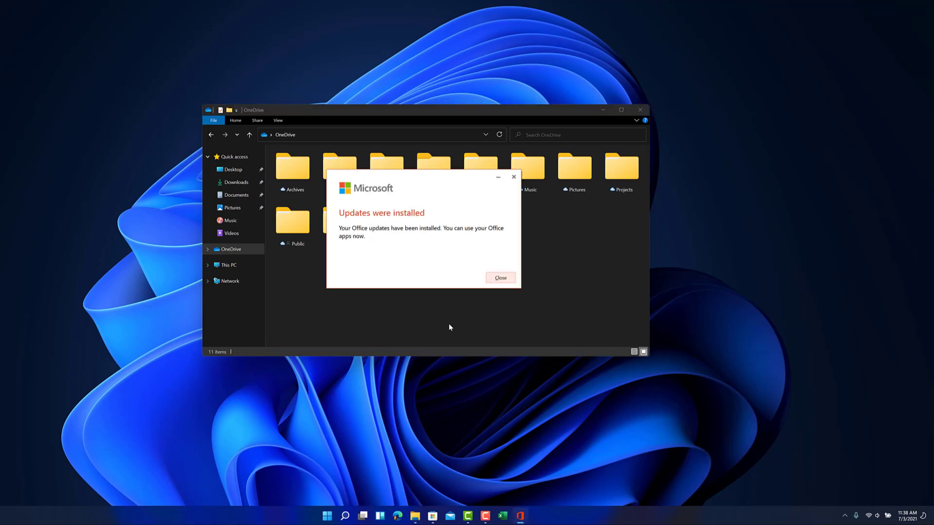
{"action": "left_click", "coordinate": [498, 279]}
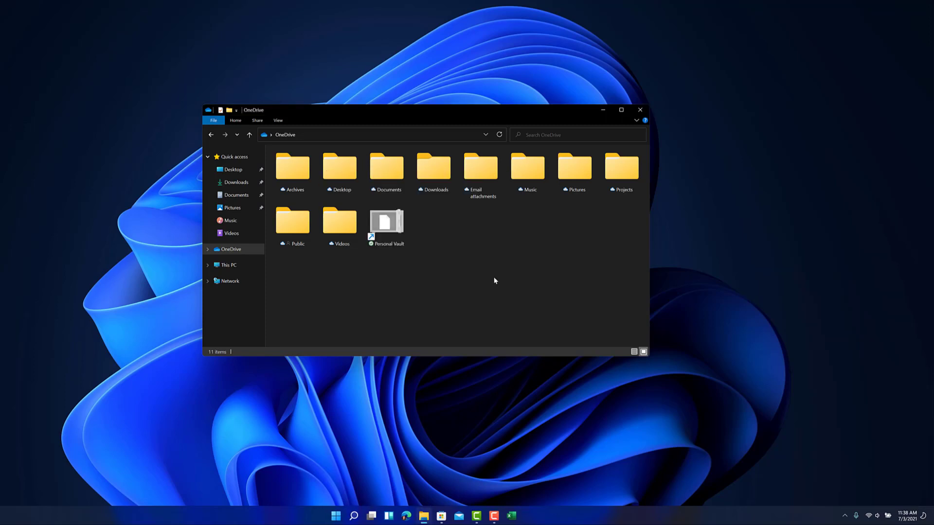